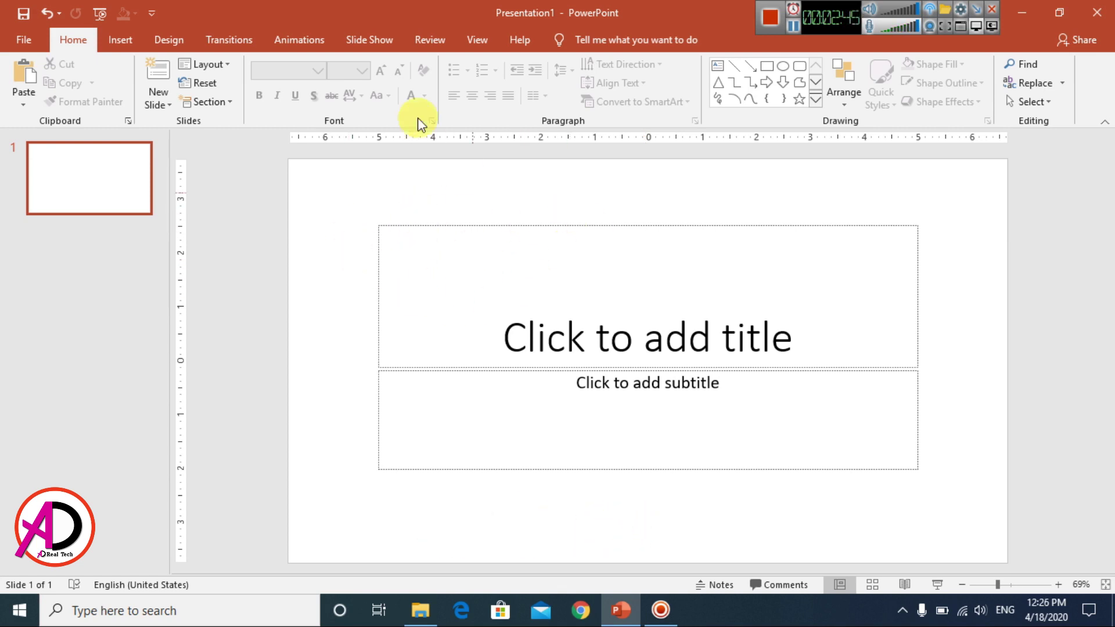
# - Delete the title and subtitle placeholders, leaving the slide completely blank
pyautogui.moveTo(324, 177)
pyautogui.mouseDown()
pyautogui.moveTo(733, 380)
pyautogui.moveTo(991, 536)
pyautogui.mouseUp()
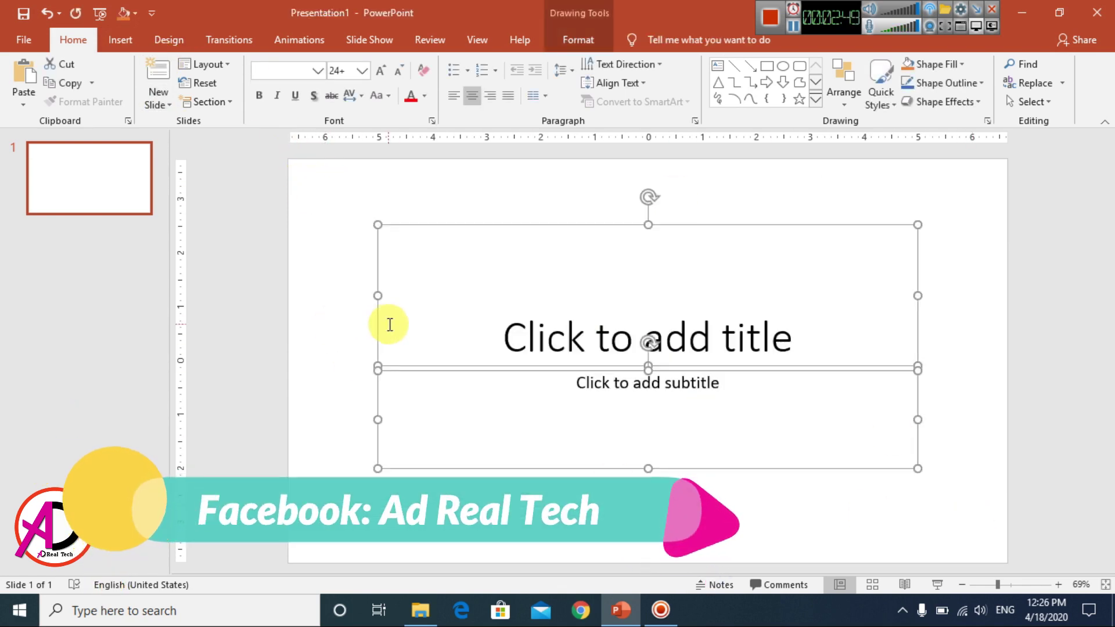
pyautogui.press('Delete')
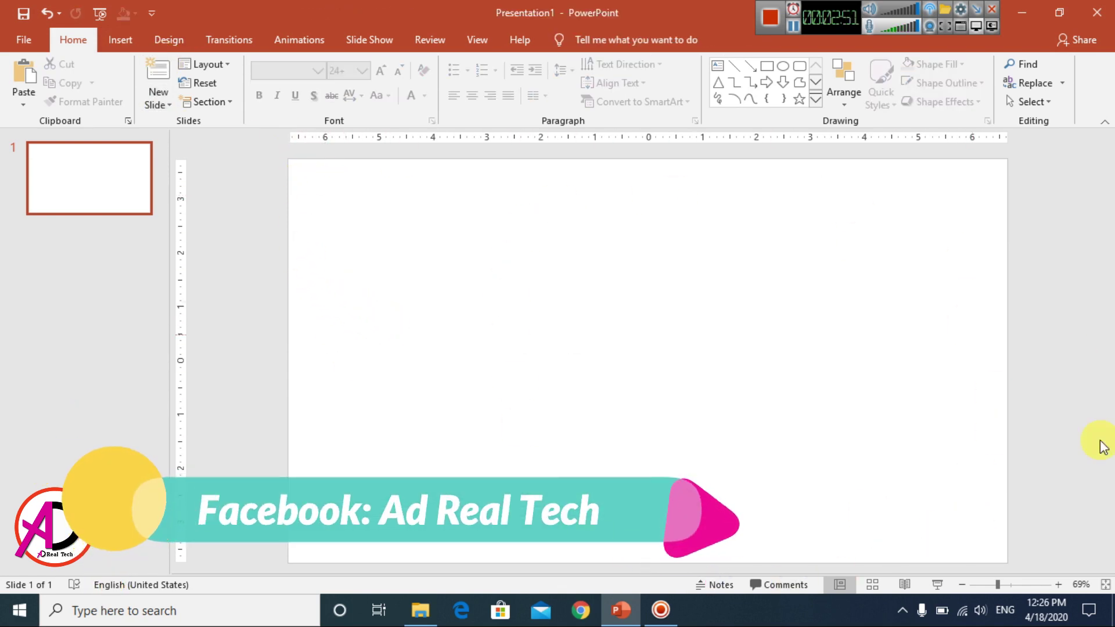
pyautogui.click(180, 38)
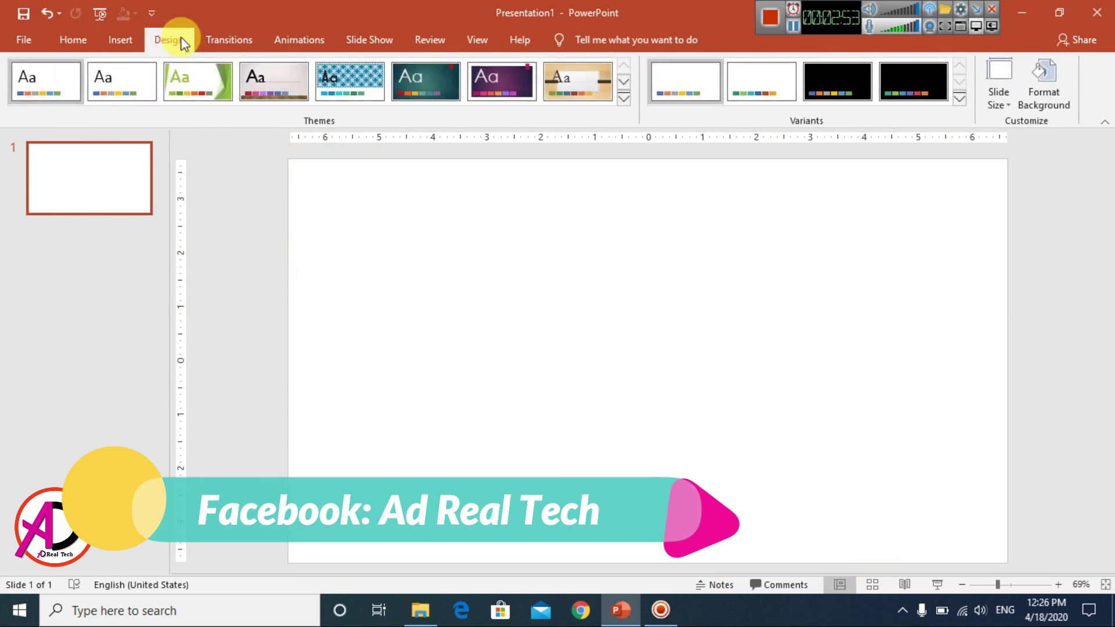
# - Make the slide A4 Paper (210x297 mm) in portrait orientation, maximizing content
pyautogui.click(1003, 94)
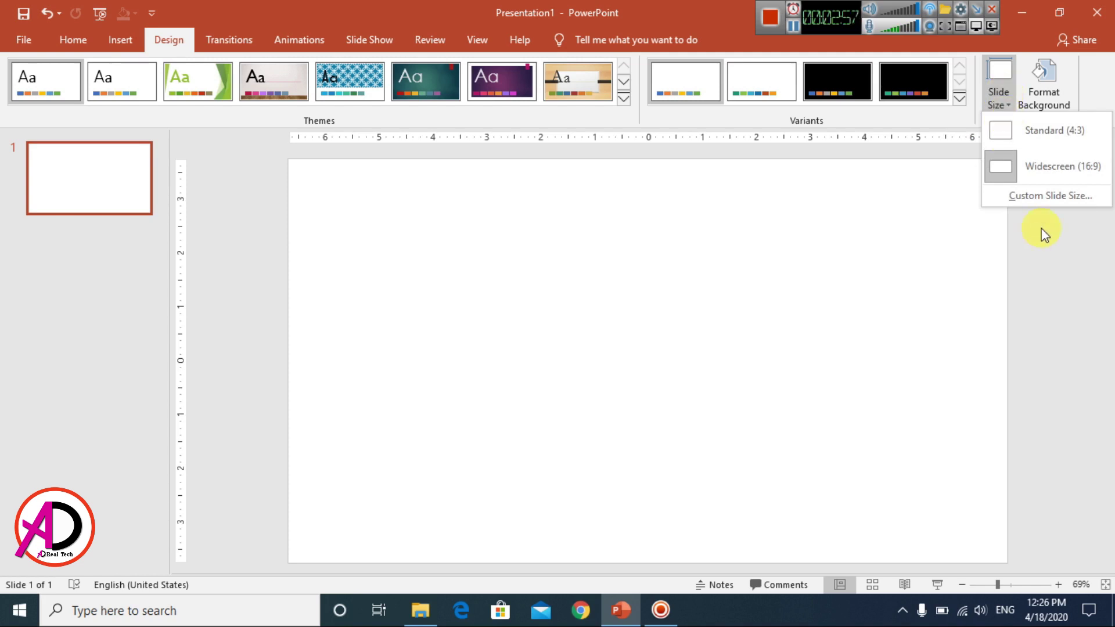
pyautogui.click(1032, 198)
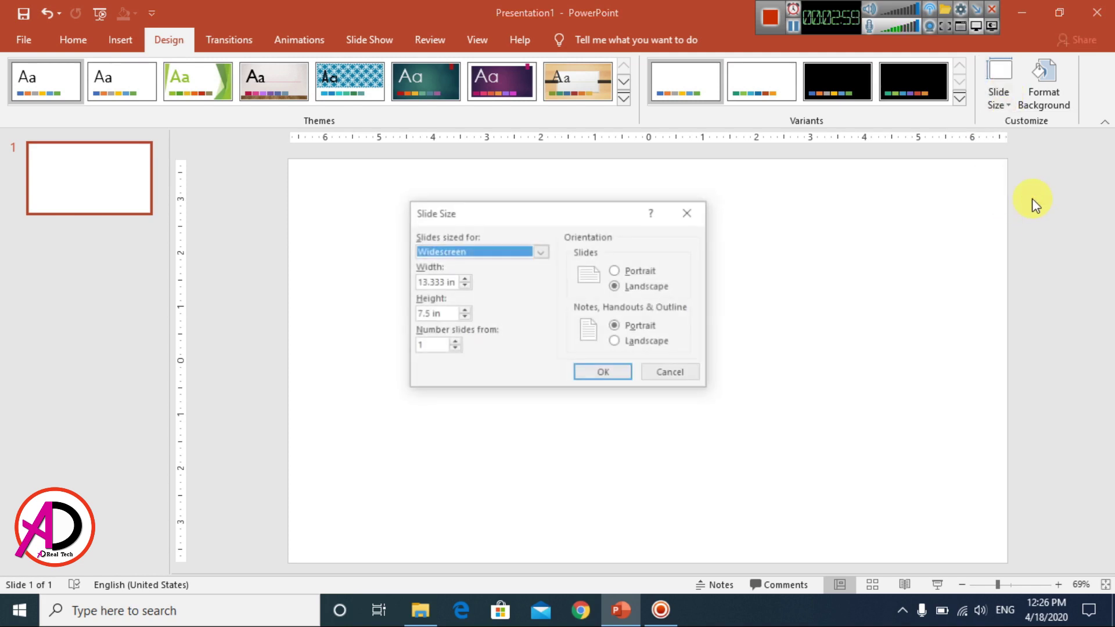
pyautogui.moveTo(546, 209); pyautogui.dragTo(587, 213)
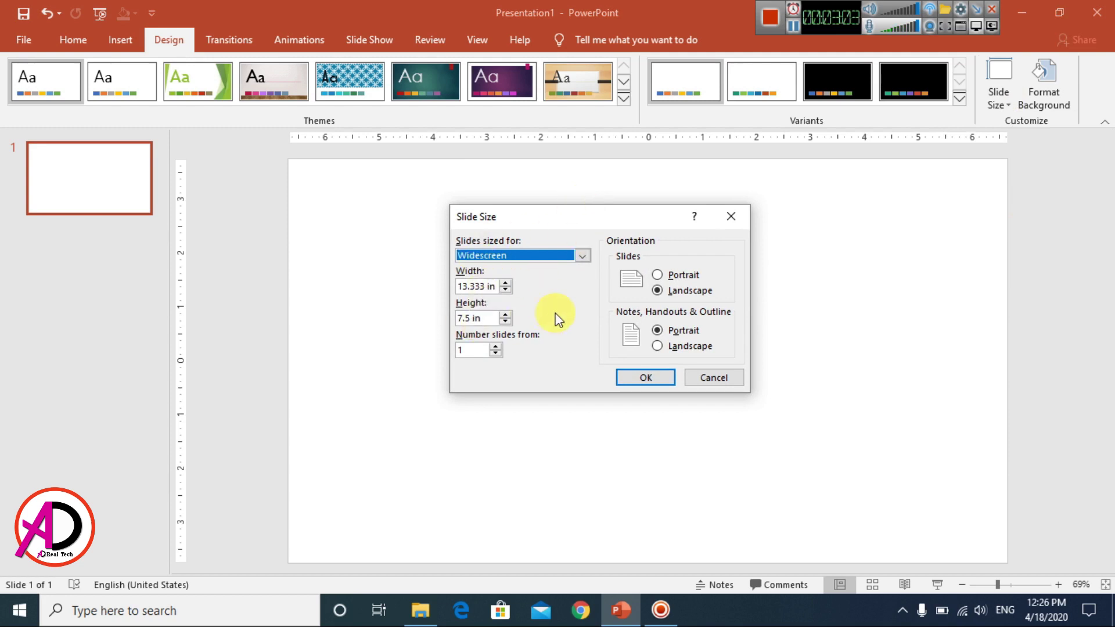
pyautogui.click(540, 256)
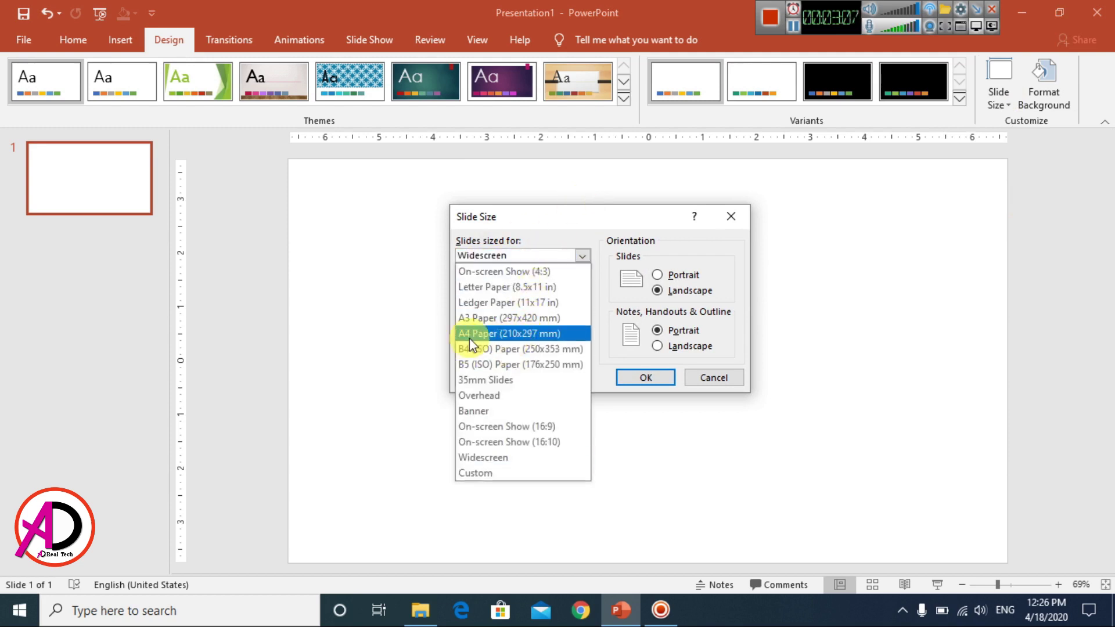
pyautogui.click(523, 333)
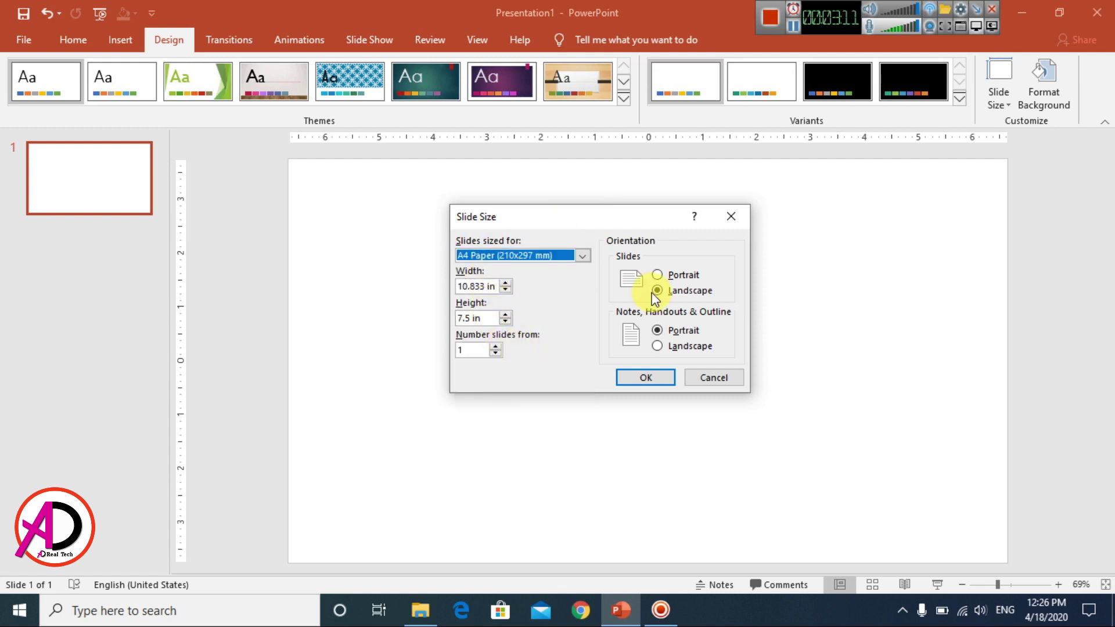
pyautogui.click(667, 277)
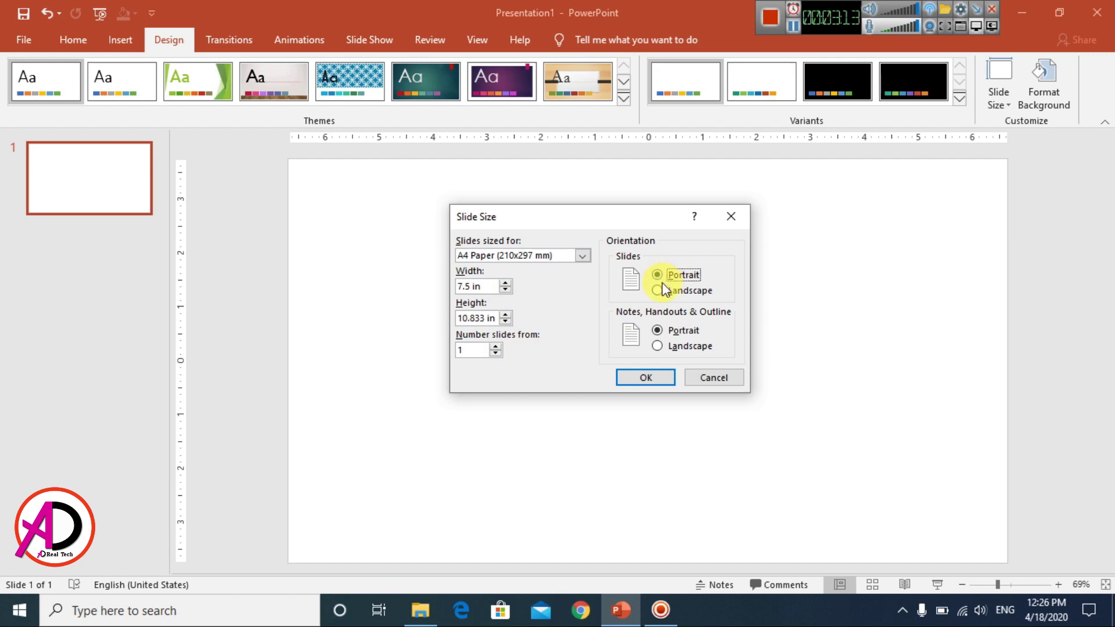
pyautogui.click(649, 384)
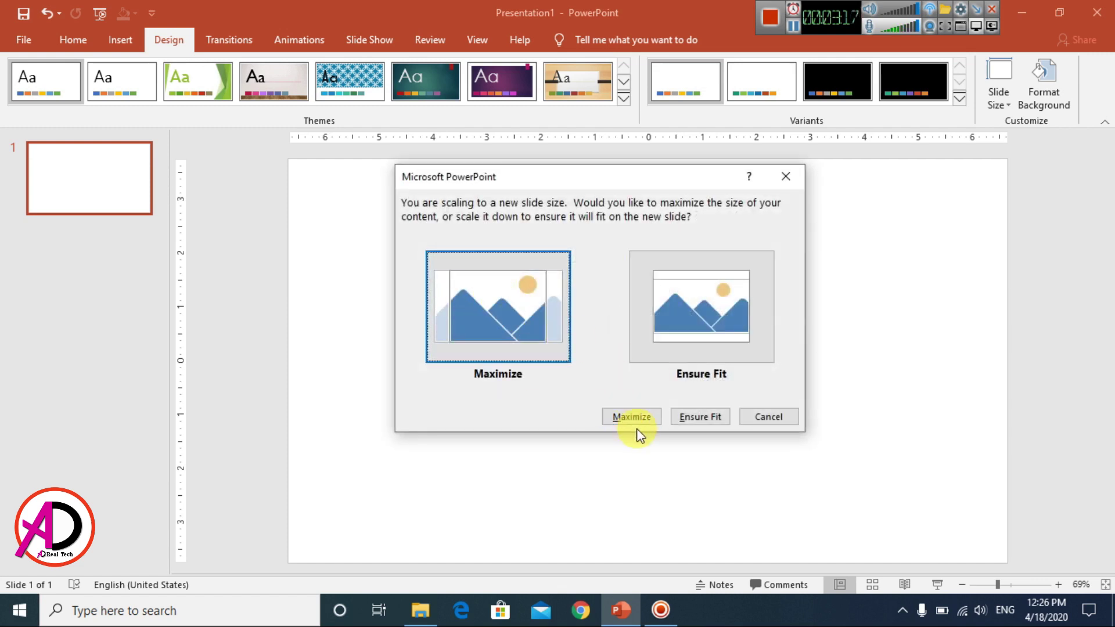
pyautogui.click(530, 333)
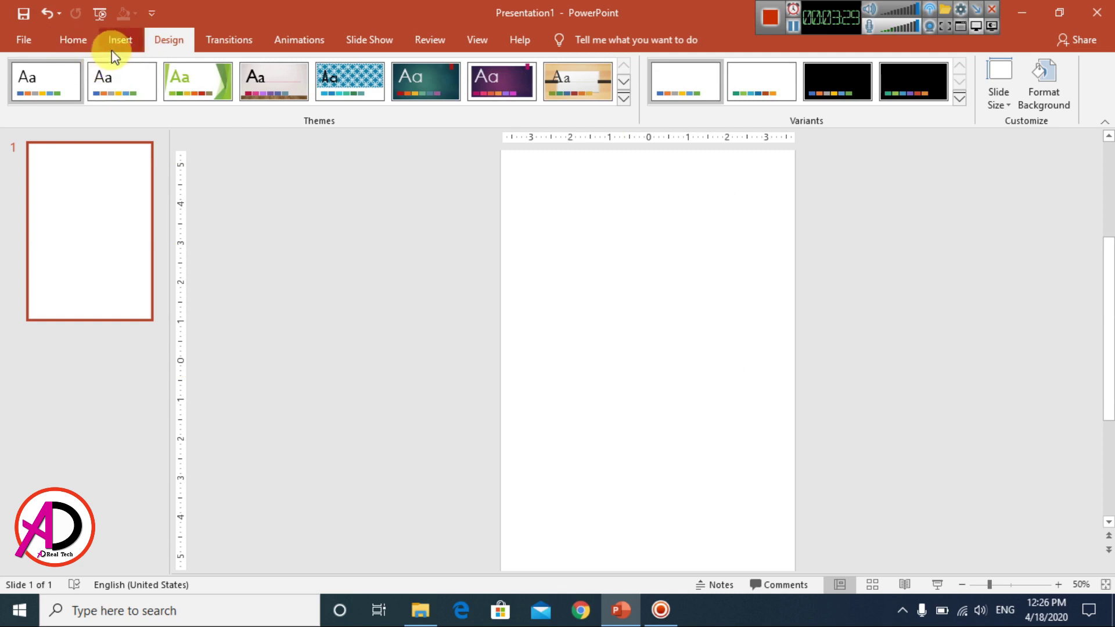
# - Draw a 1.67" by 3.52" rectangle against the top edge at the slide's top-right corner
pyautogui.click(126, 42)
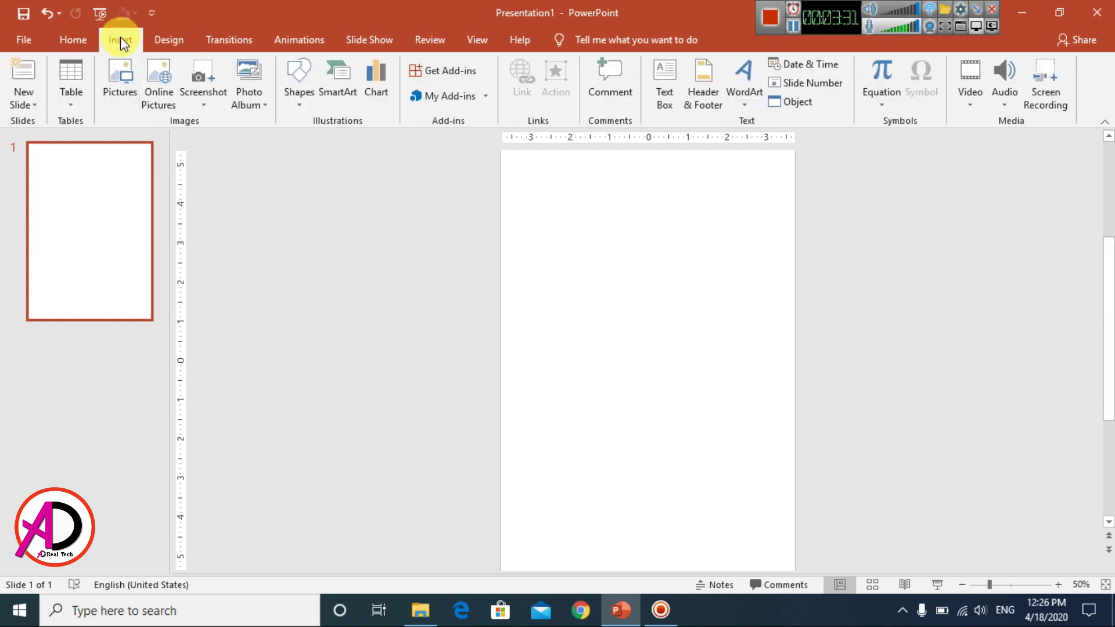
pyautogui.click(305, 102)
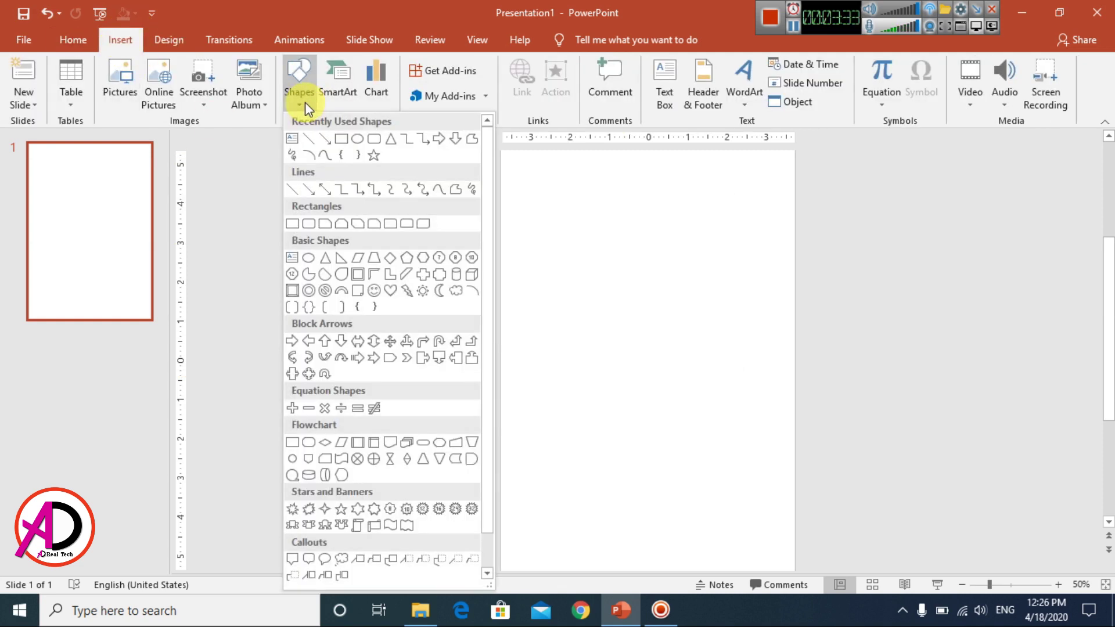
pyautogui.click(337, 139)
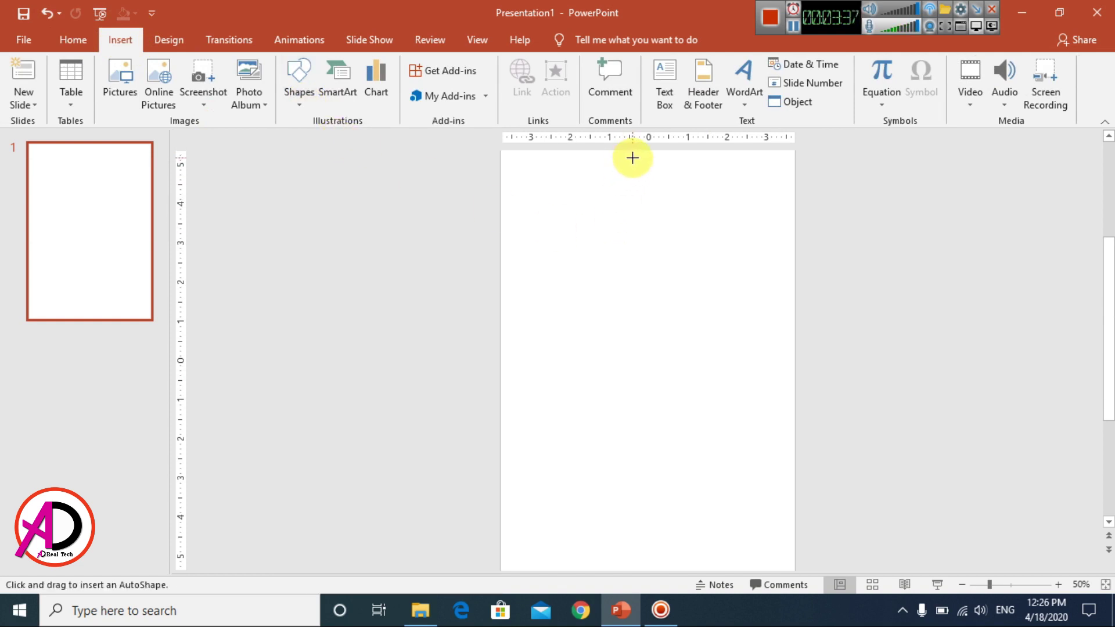
pyautogui.moveTo(665, 152); pyautogui.dragTo(796, 218)
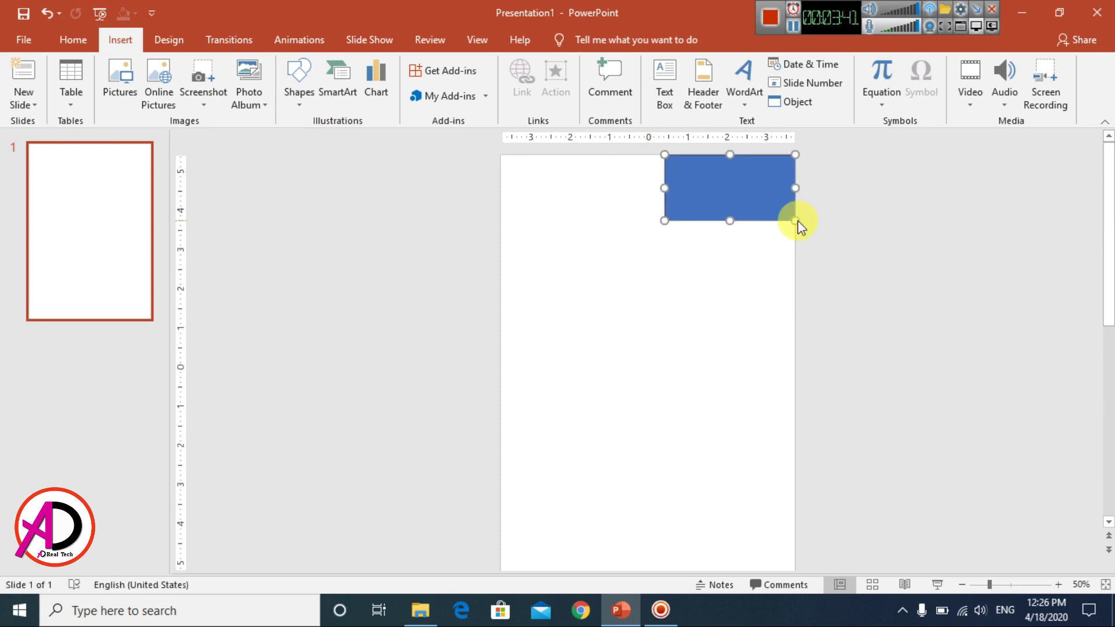
pyautogui.moveTo(662, 189); pyautogui.dragTo(656, 187)
pyautogui.keyDown('ctrl'); pyautogui.scroll(3, 746, 264); pyautogui.keyUp('ctrl')
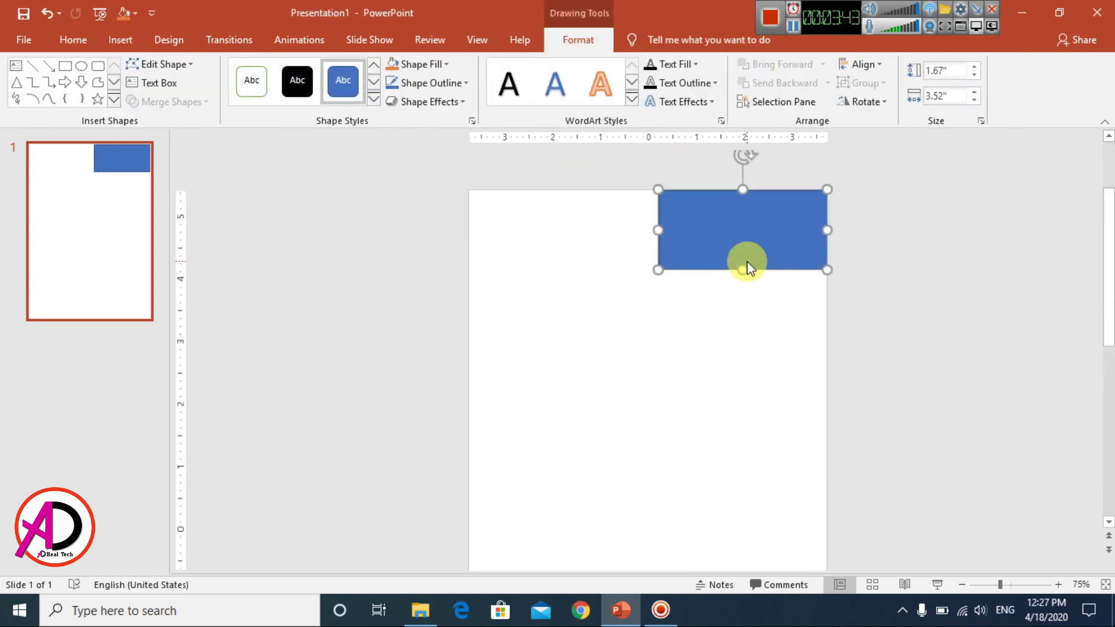
pyautogui.keyDown('ctrl'); pyautogui.scroll(5, 792, 314); pyautogui.keyUp('ctrl')
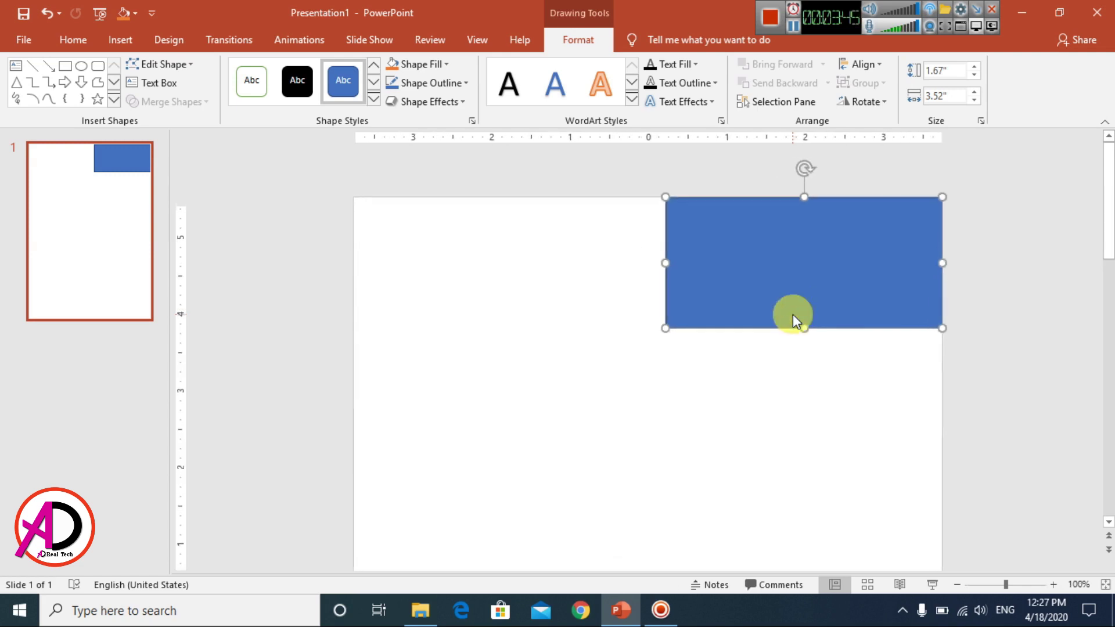
pyautogui.keyDown('ctrl'); pyautogui.scroll(-3, 792, 314); pyautogui.keyUp('ctrl')
pyautogui.keyDown('ctrl'); pyautogui.scroll(-2, 649, 241); pyautogui.keyUp('ctrl')
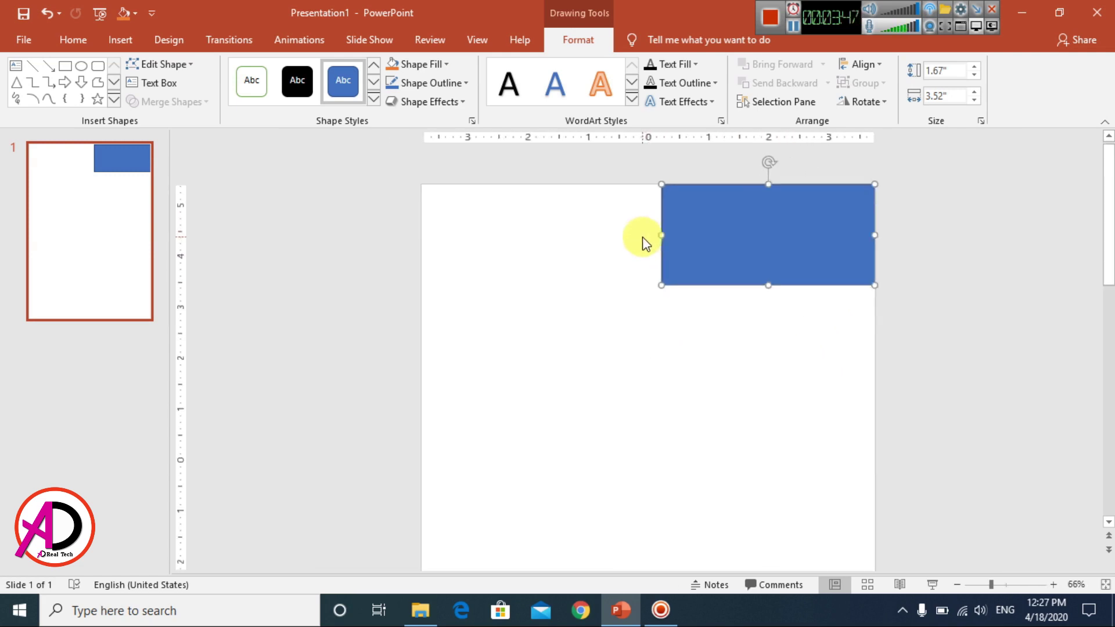
pyautogui.keyDown('ctrl'); pyautogui.scroll(3, 645, 242); pyautogui.keyUp('ctrl')
pyautogui.keyDown('ctrl'); pyautogui.scroll(-5, 644, 243); pyautogui.keyUp('ctrl')
pyautogui.keyDown('ctrl'); pyautogui.scroll(5, 648, 259); pyautogui.keyUp('ctrl')
pyautogui.keyDown('ctrl'); pyautogui.scroll(-5, 647, 256); pyautogui.keyUp('ctrl')
pyautogui.keyDown('ctrl'); pyautogui.scroll(3, 652, 268); pyautogui.keyUp('ctrl')
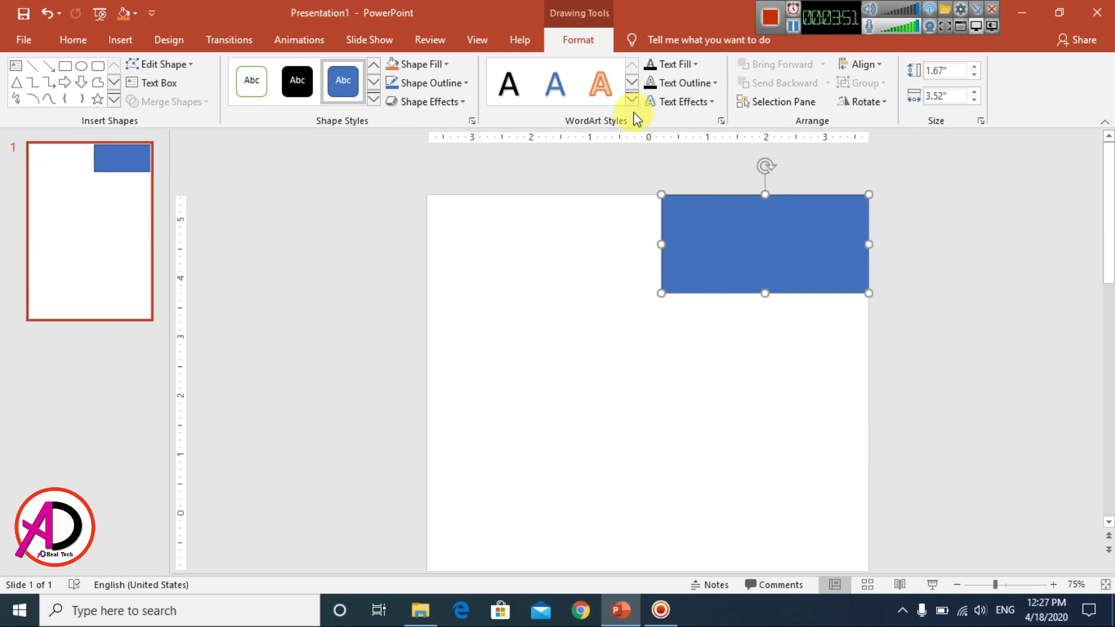
# - Edit the rectangle's left corner points to slant its left and bottom edges
pyautogui.click(166, 65)
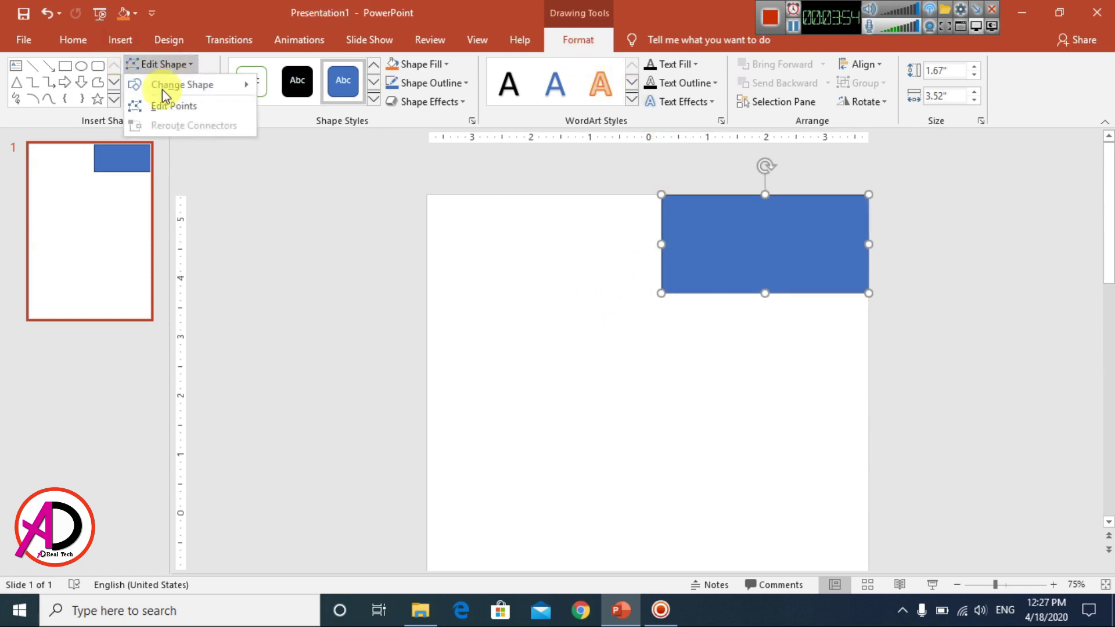
pyautogui.click(214, 111)
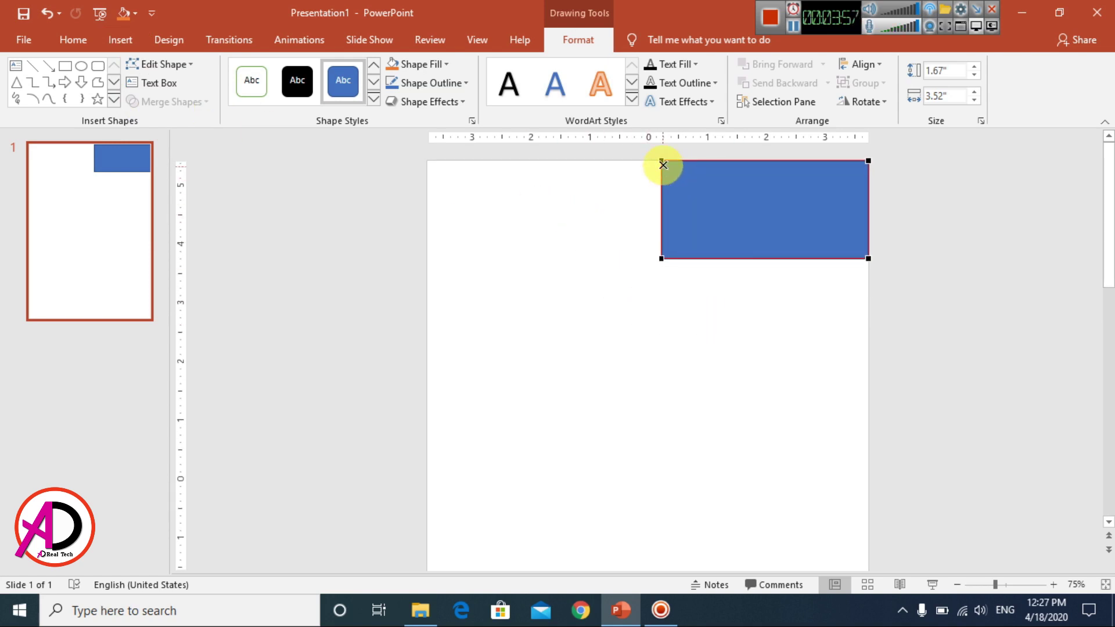
pyautogui.moveTo(661, 162); pyautogui.dragTo(731, 162)
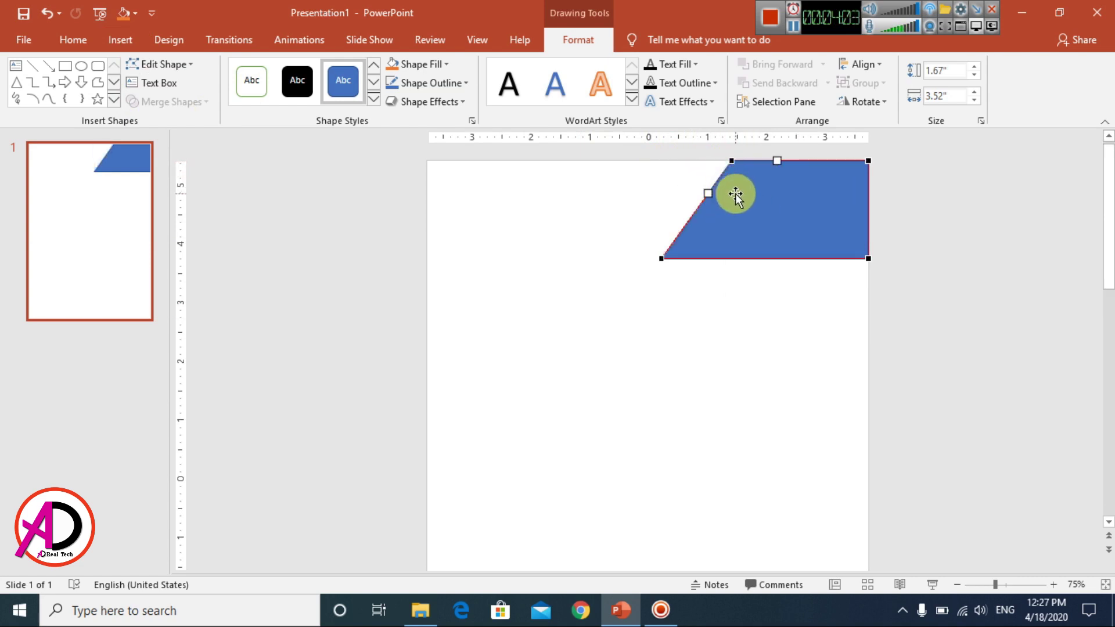
pyautogui.moveTo(730, 160); pyautogui.dragTo(713, 161)
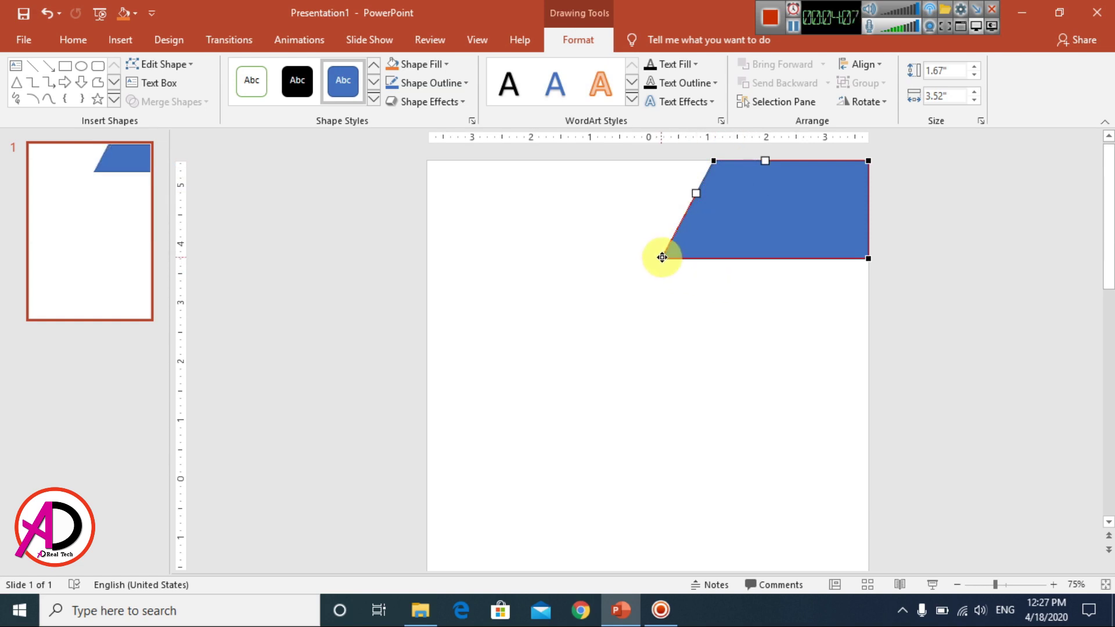
pyautogui.moveTo(661, 257); pyautogui.dragTo(675, 209)
pyautogui.click(971, 247)
# - Enlarge the corner shape toward the lower left
pyautogui.scroll(5, 763, 287)
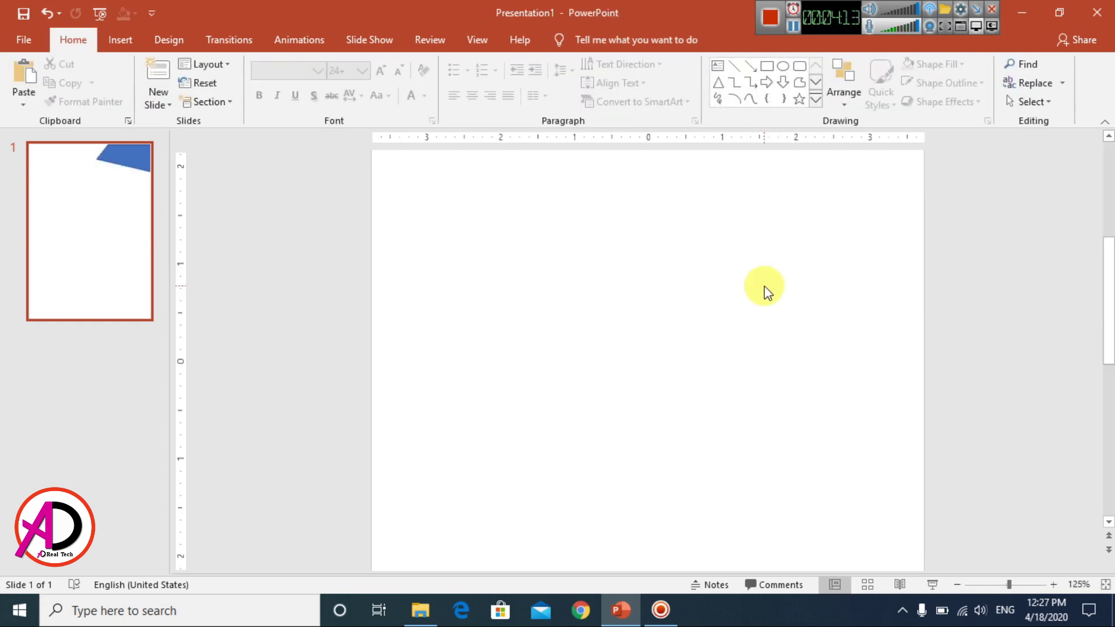
pyautogui.scroll(-8, 764, 289)
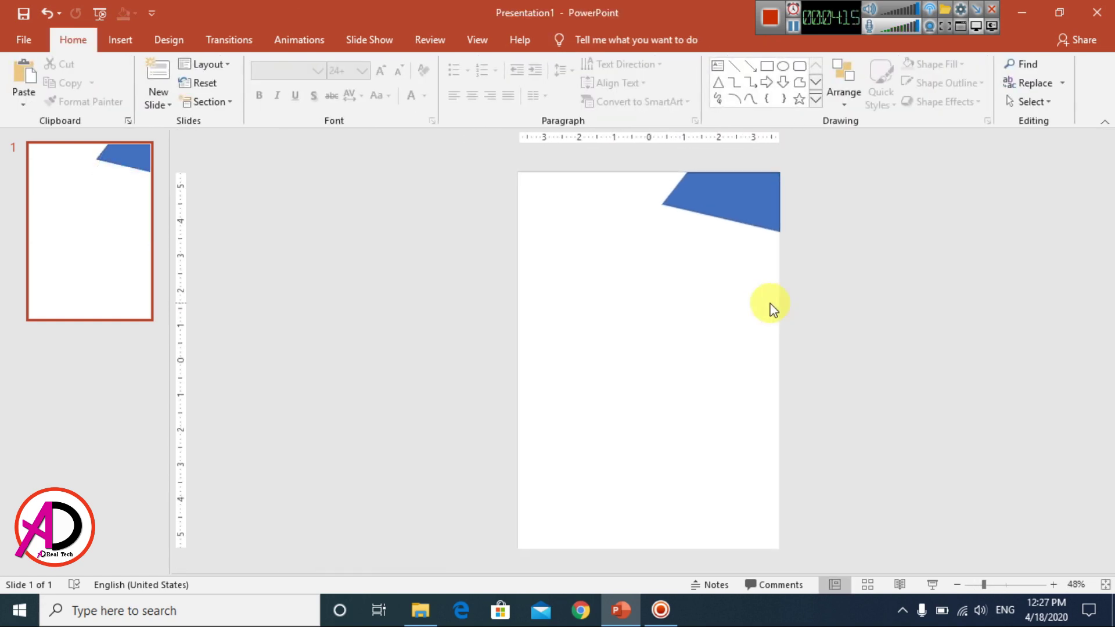
pyautogui.click(696, 192)
pyautogui.moveTo(663, 224); pyautogui.dragTo(651, 229)
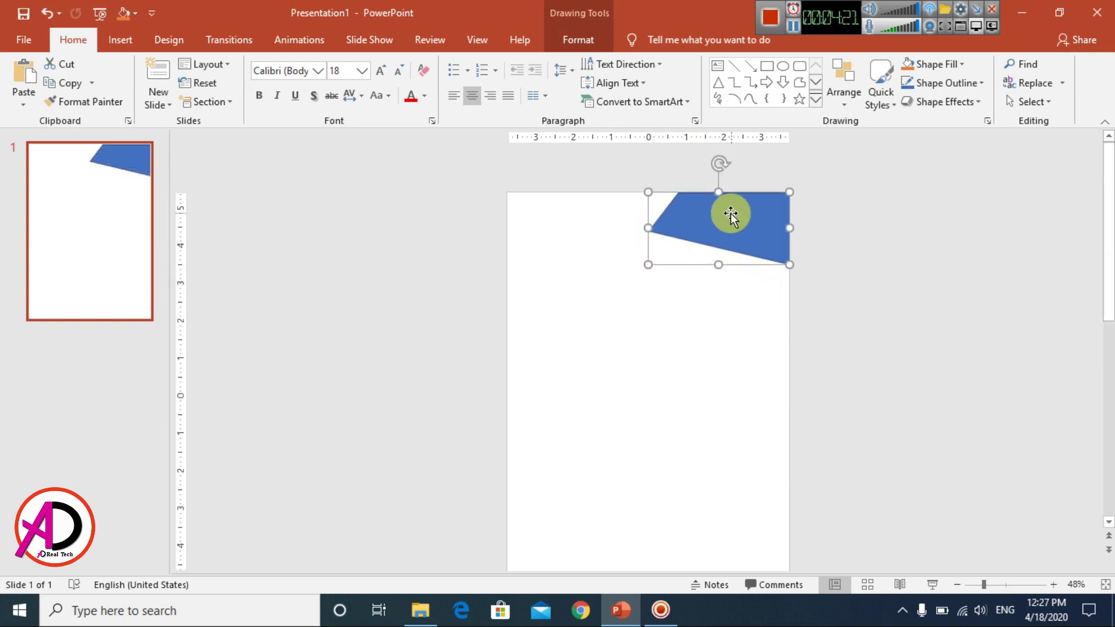
pyautogui.keyDown('ctrl'); pyautogui.scroll(3, 751, 256); pyautogui.keyUp('ctrl')
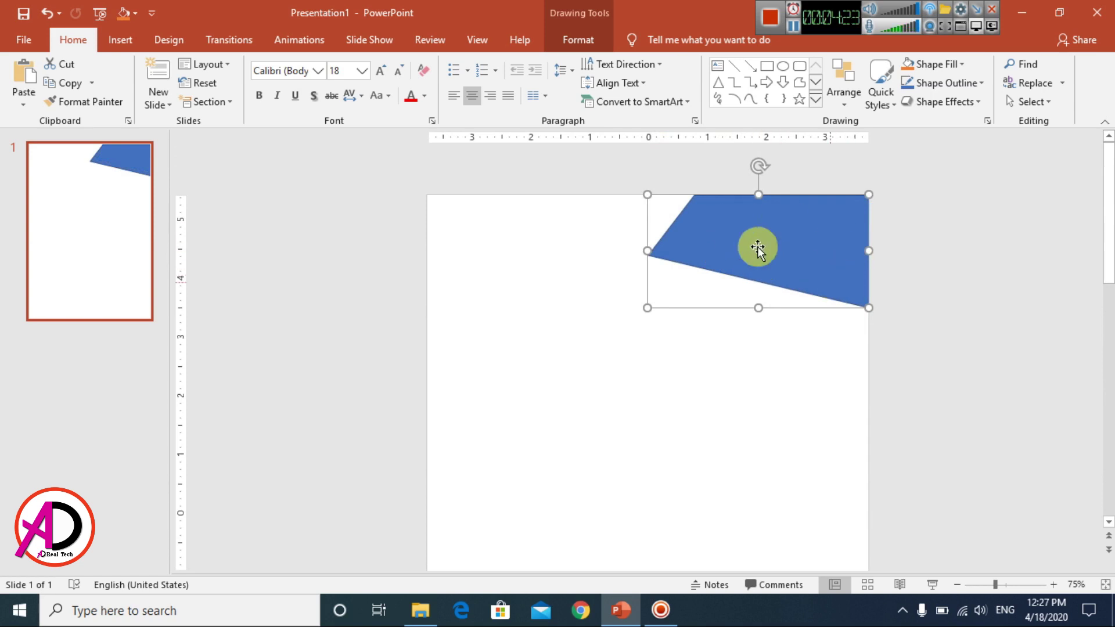
# - Fill the corner shape orange and remove its outline
pyautogui.click(575, 41)
pyautogui.click(430, 68)
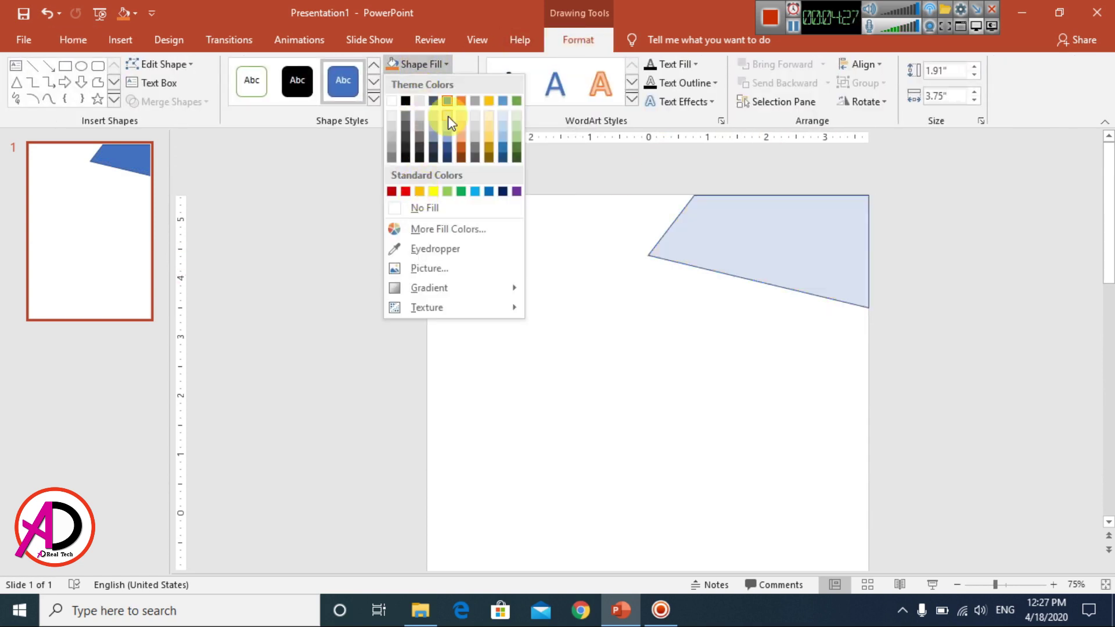
pyautogui.click(464, 100)
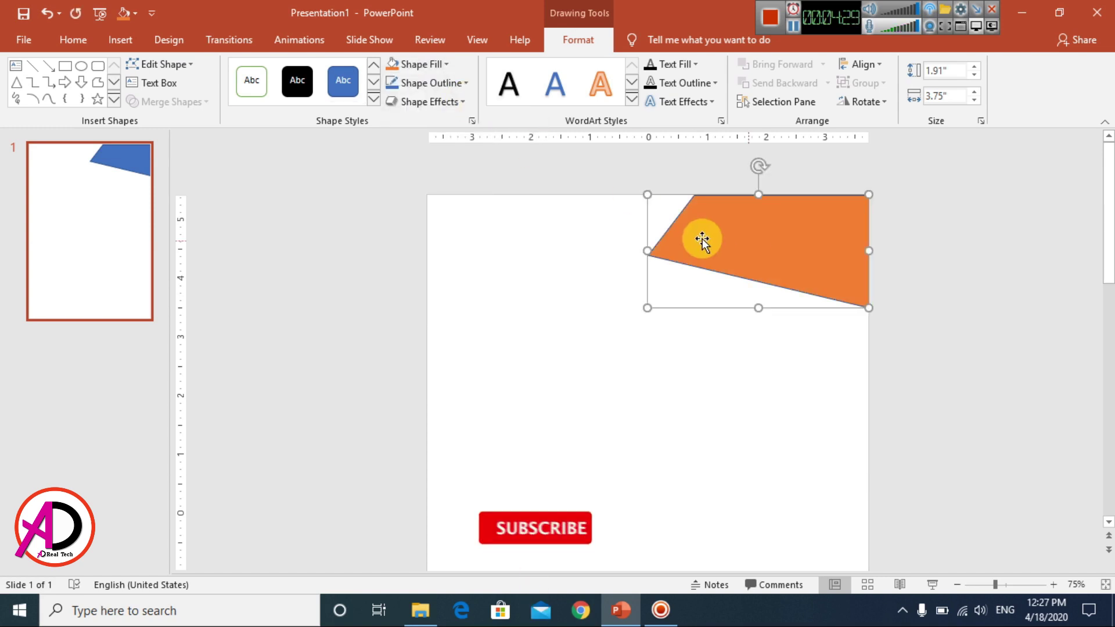
pyautogui.click(435, 82)
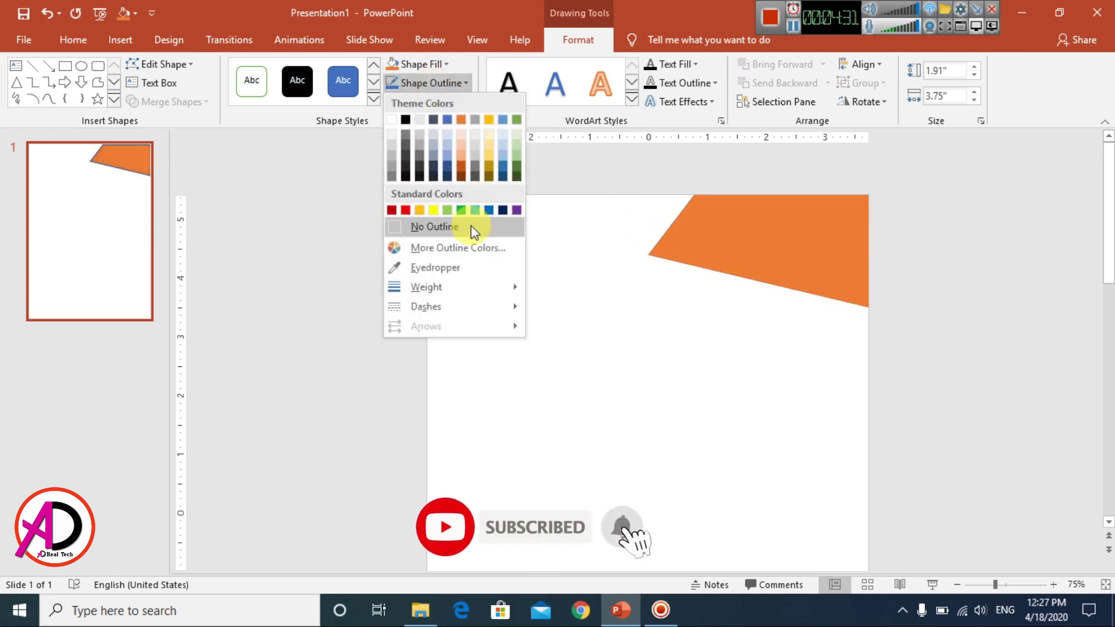
pyautogui.click(473, 227)
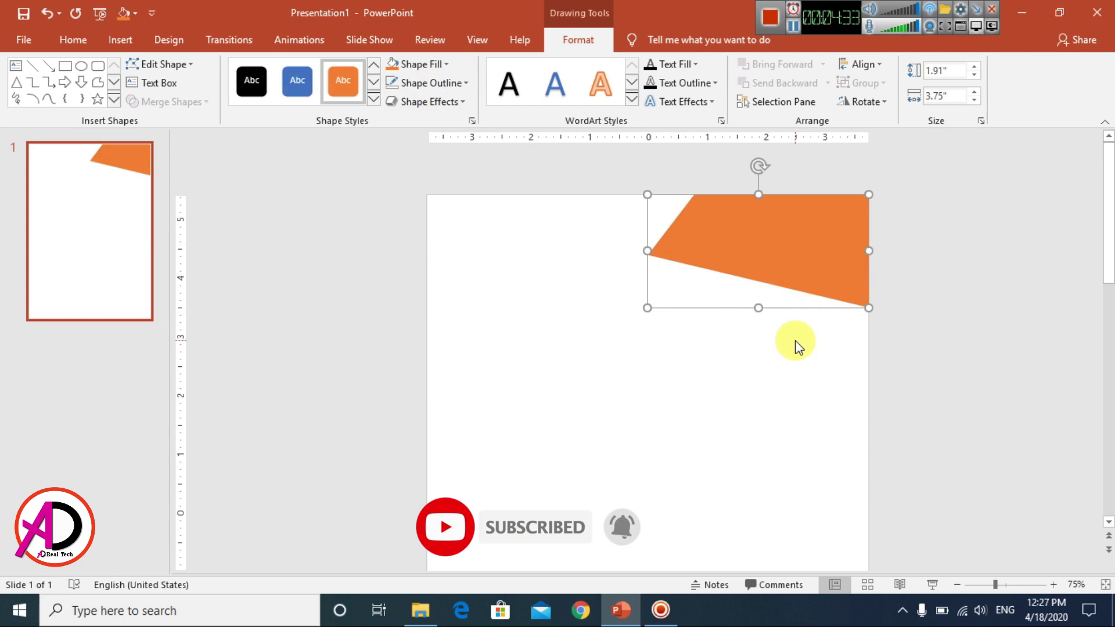
pyautogui.scroll(-1, 803, 284)
# - Place a copy below and give the top corner shape a custom orange fill
pyautogui.moveTo(803, 283); pyautogui.dragTo(764, 348)
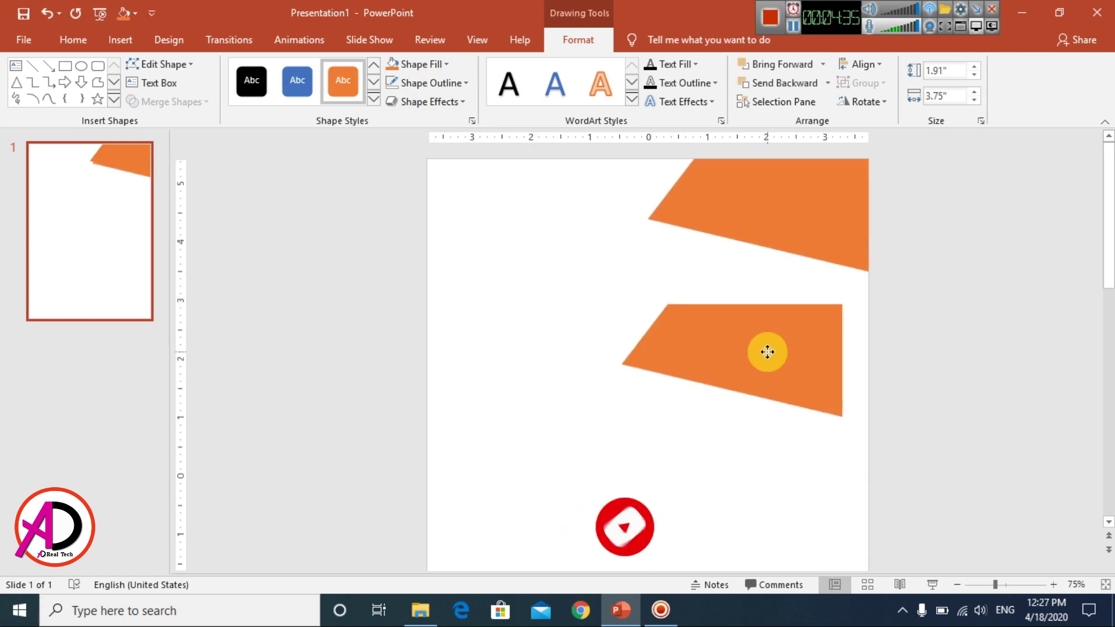
pyautogui.press('Tab')
pyautogui.click(435, 65)
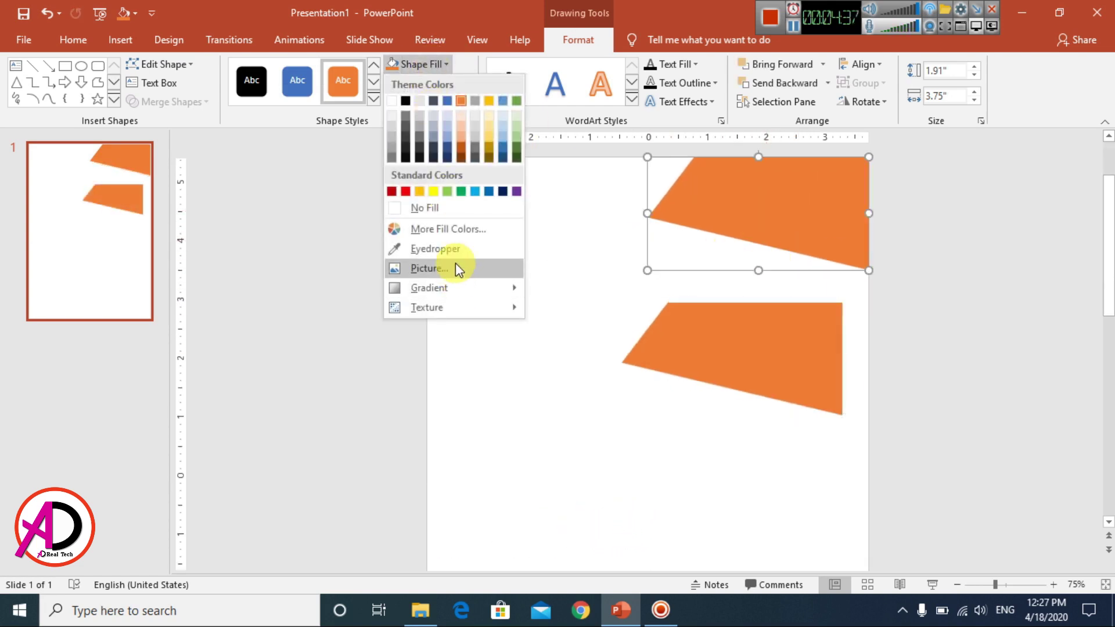
pyautogui.click(443, 226)
pyautogui.click(449, 206)
pyautogui.moveTo(605, 241); pyautogui.dragTo(605, 250)
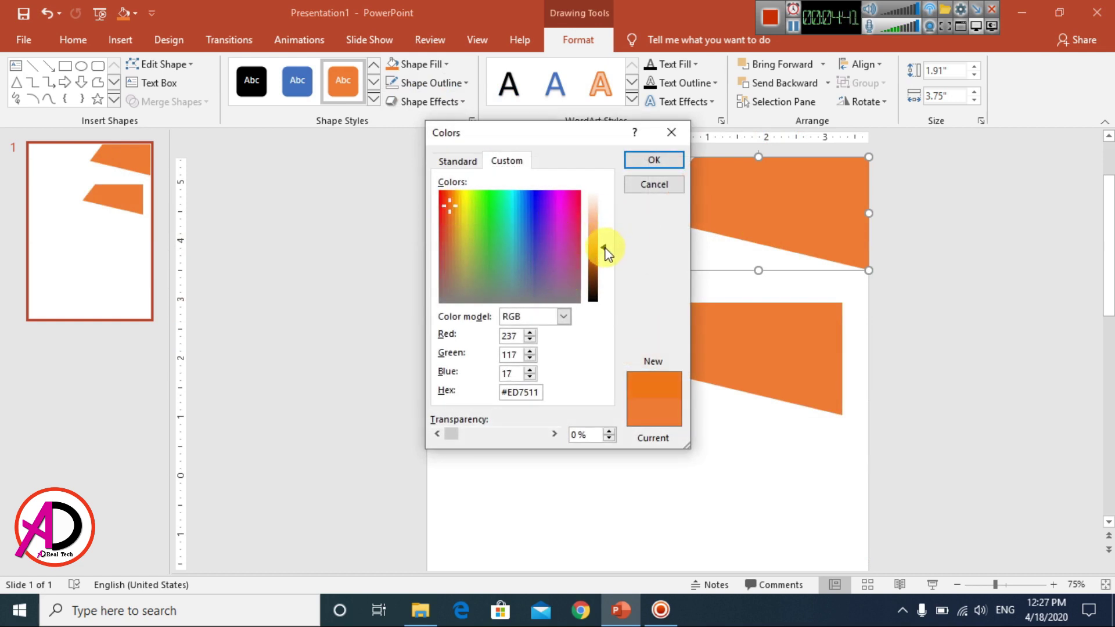
pyautogui.click(645, 159)
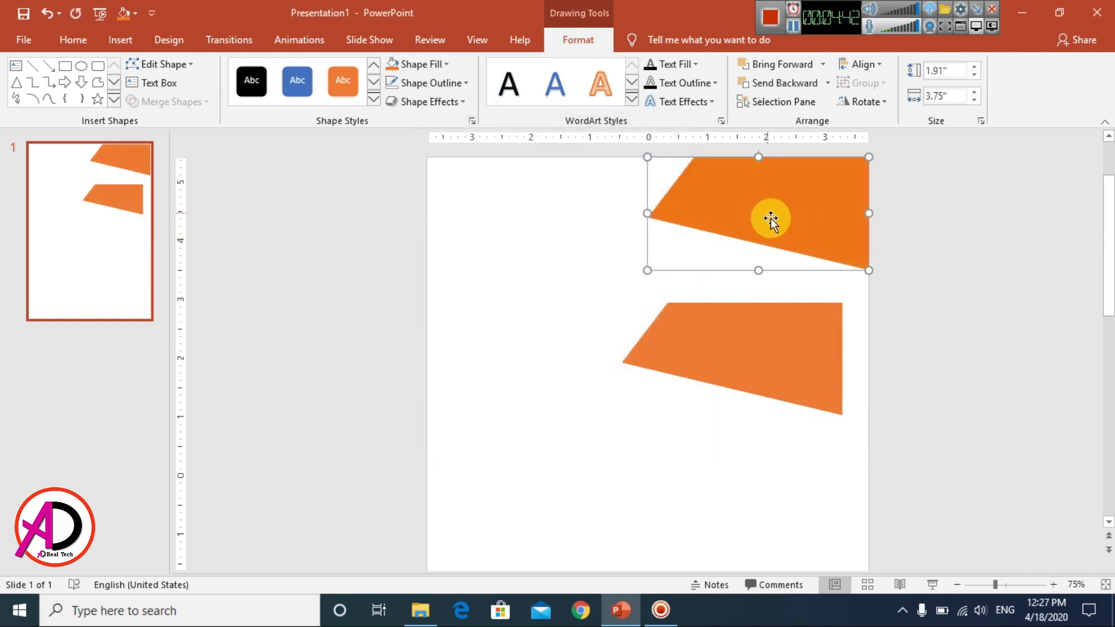
# - Delete the lower copy and duplicate the orange shape, overlapping it
pyautogui.click(764, 371)
pyautogui.press('Delete')
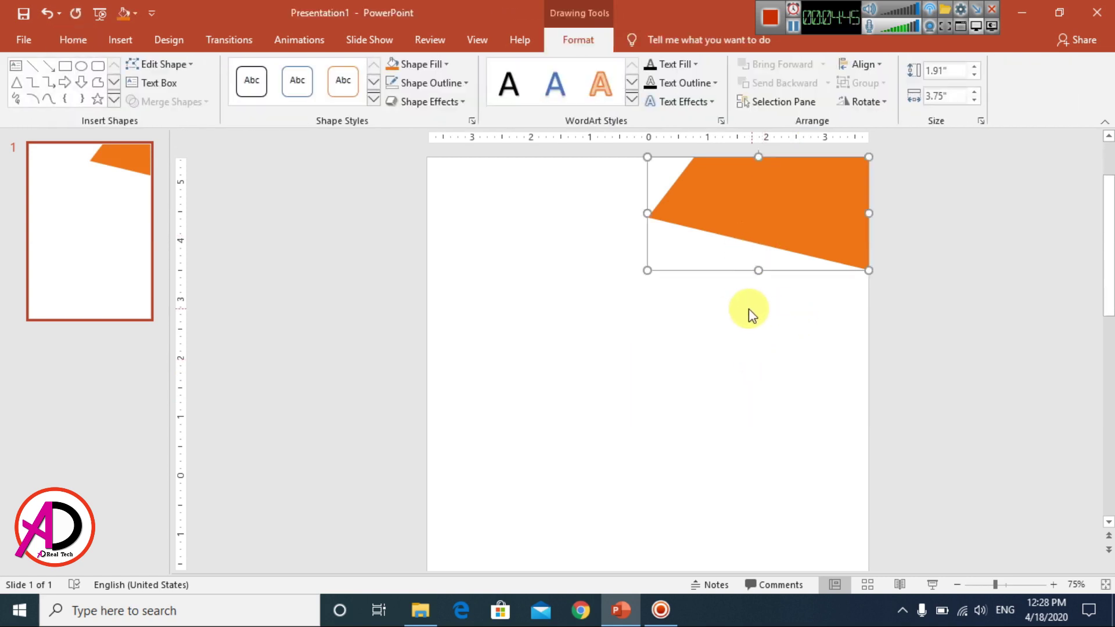
pyautogui.hotkey('ctrl', 'd')
pyautogui.moveTo(772, 244); pyautogui.dragTo(741, 340)
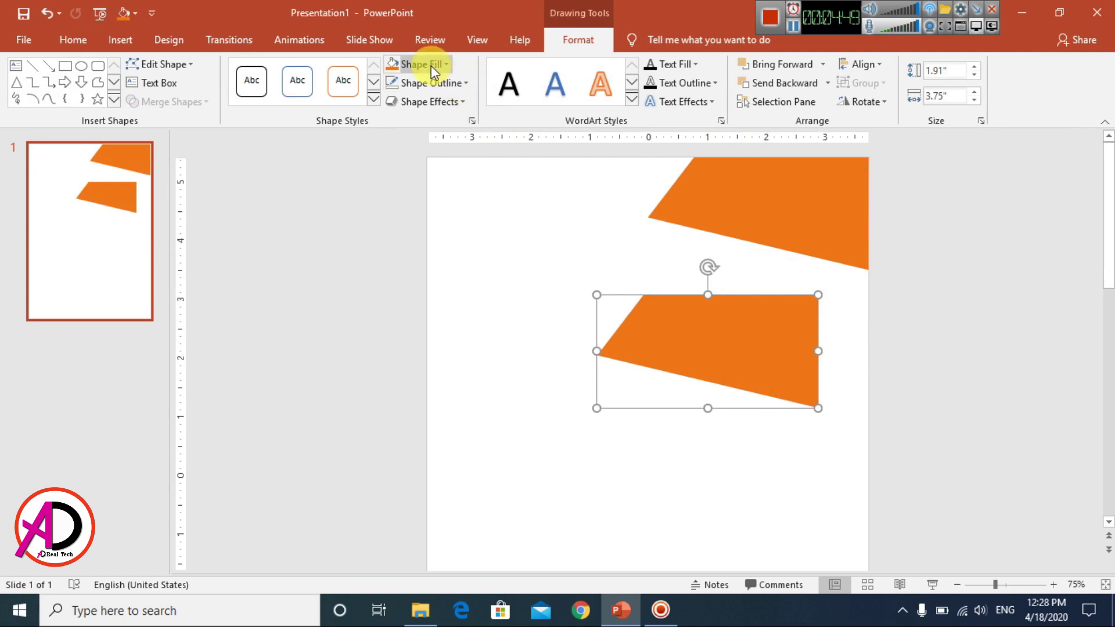
pyautogui.moveTo(739, 361); pyautogui.dragTo(787, 261)
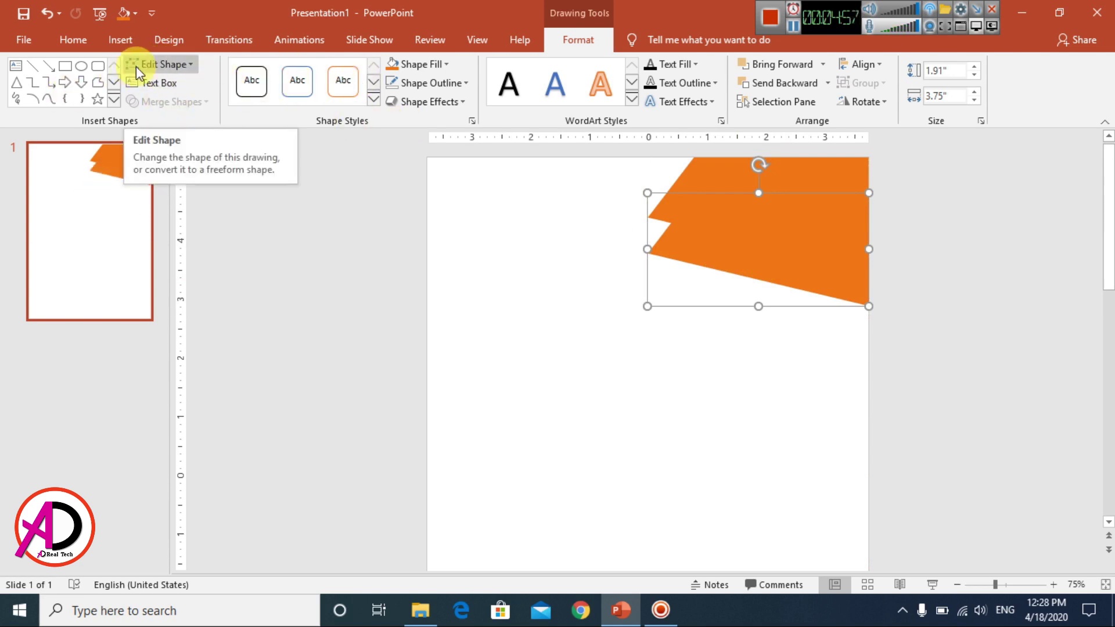
# - Raise the copy's left corner up to the orange tip with Edit Points
pyautogui.click(177, 64)
pyautogui.click(168, 106)
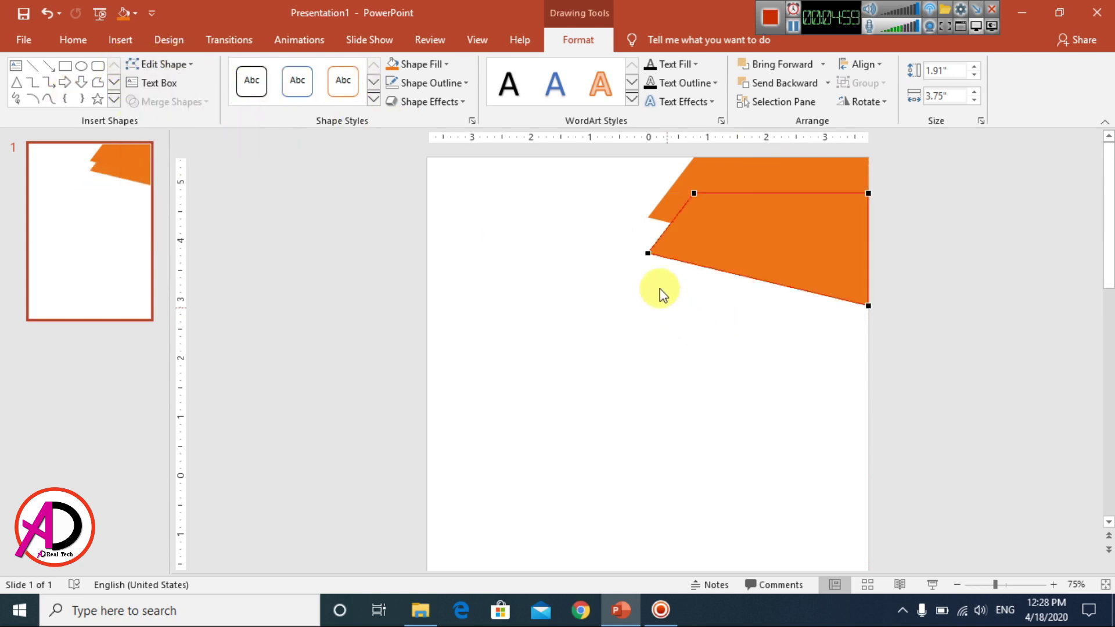
pyautogui.moveTo(647, 256); pyautogui.dragTo(648, 219)
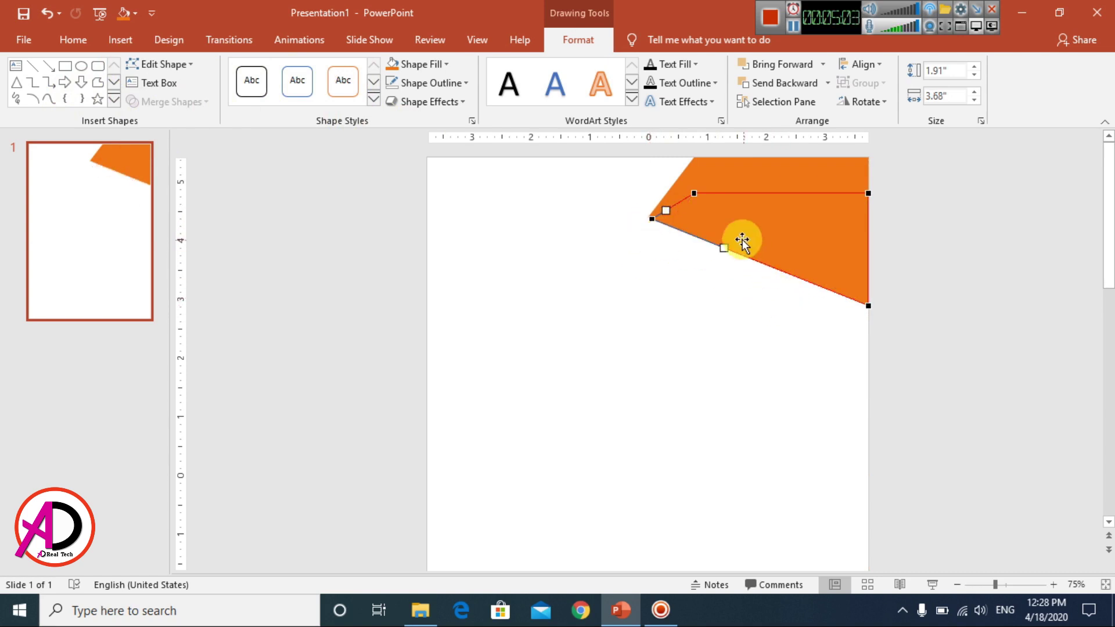
pyautogui.click(694, 256)
# - Fill the copy gold and send it behind the orange shape
pyautogui.click(757, 242)
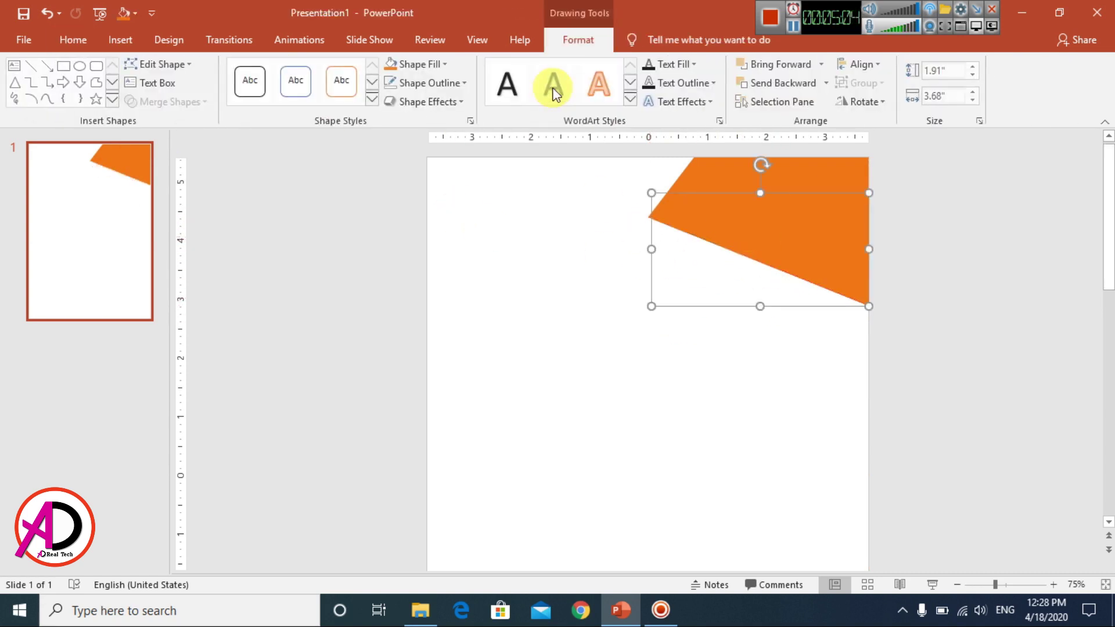
pyautogui.click(428, 65)
pyautogui.click(419, 192)
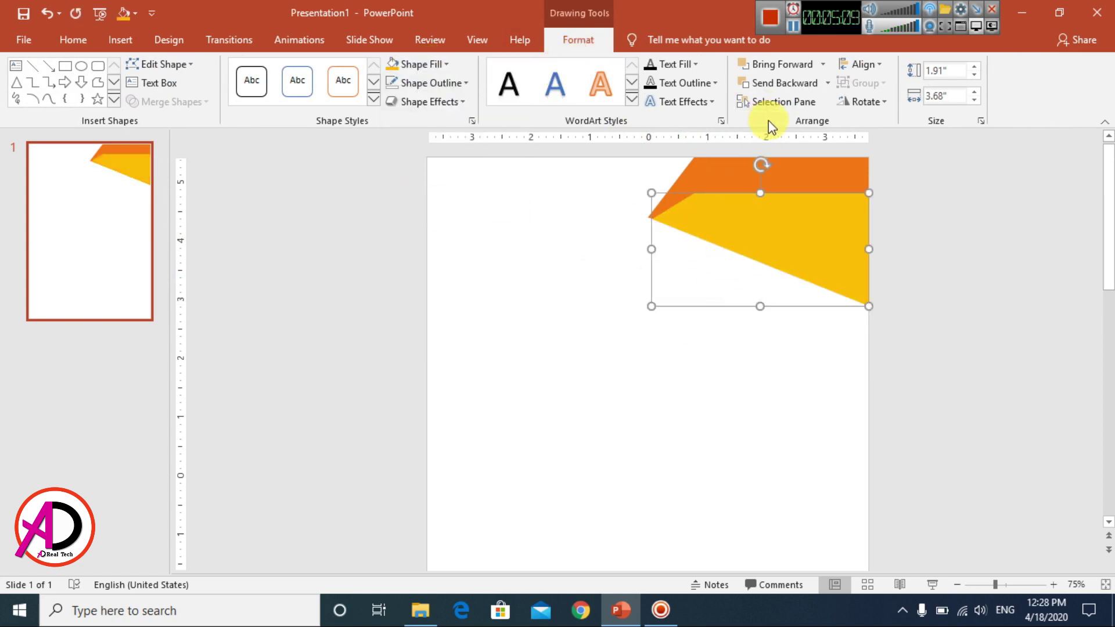
pyautogui.click(830, 82)
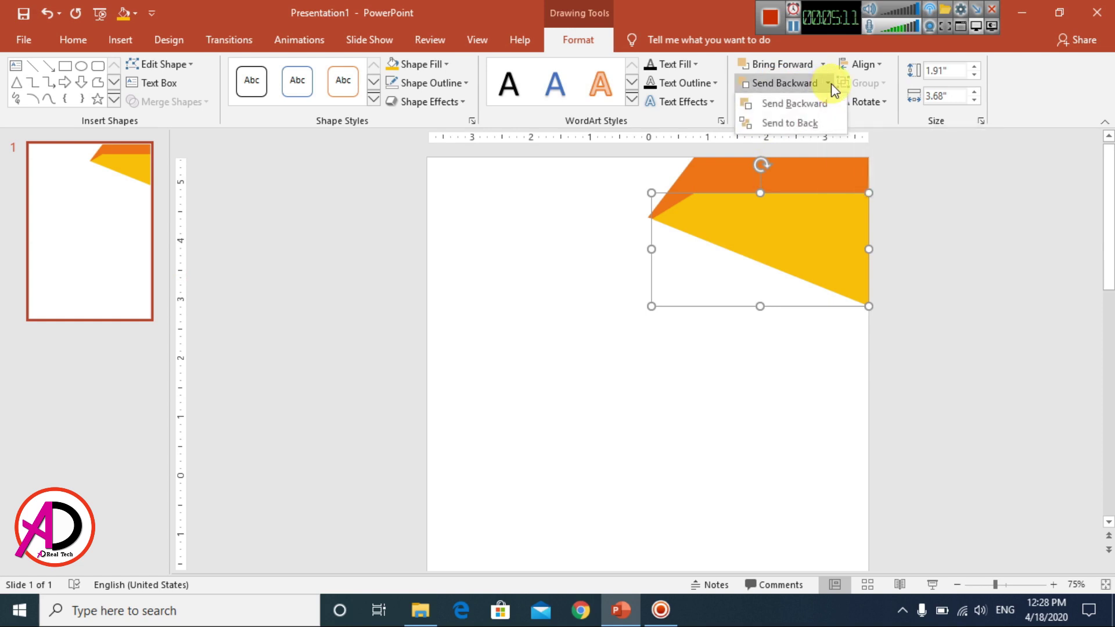
pyautogui.click(821, 123)
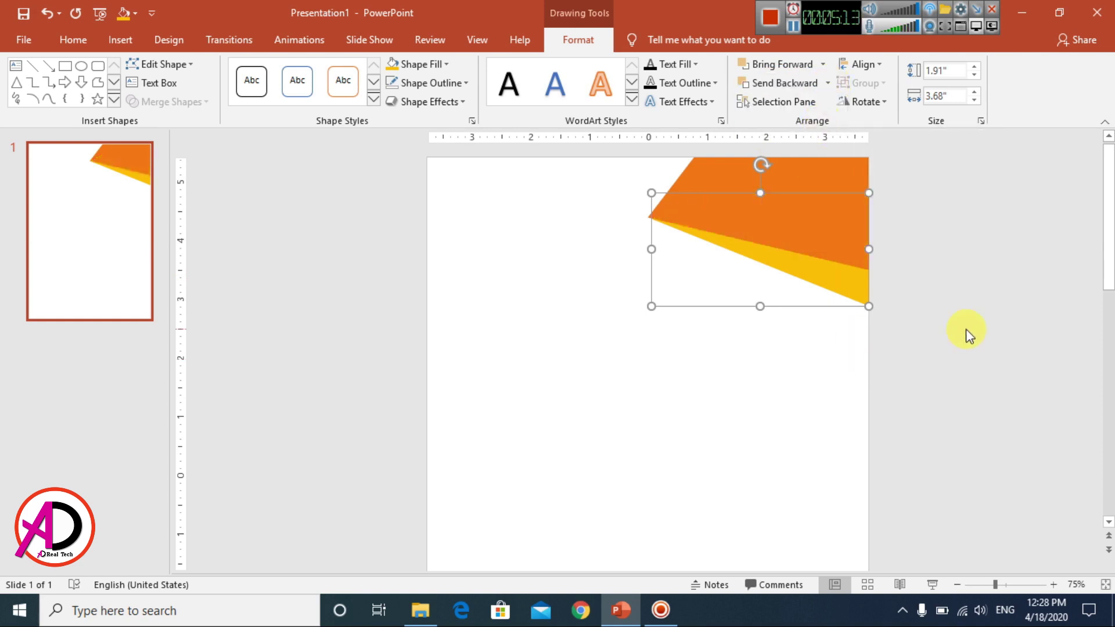
pyautogui.click(808, 331)
# - Resize the gold shape, raising its bottom edge and adjusting its left side
pyautogui.scroll(-4, 808, 331)
pyautogui.scroll(6, 811, 336)
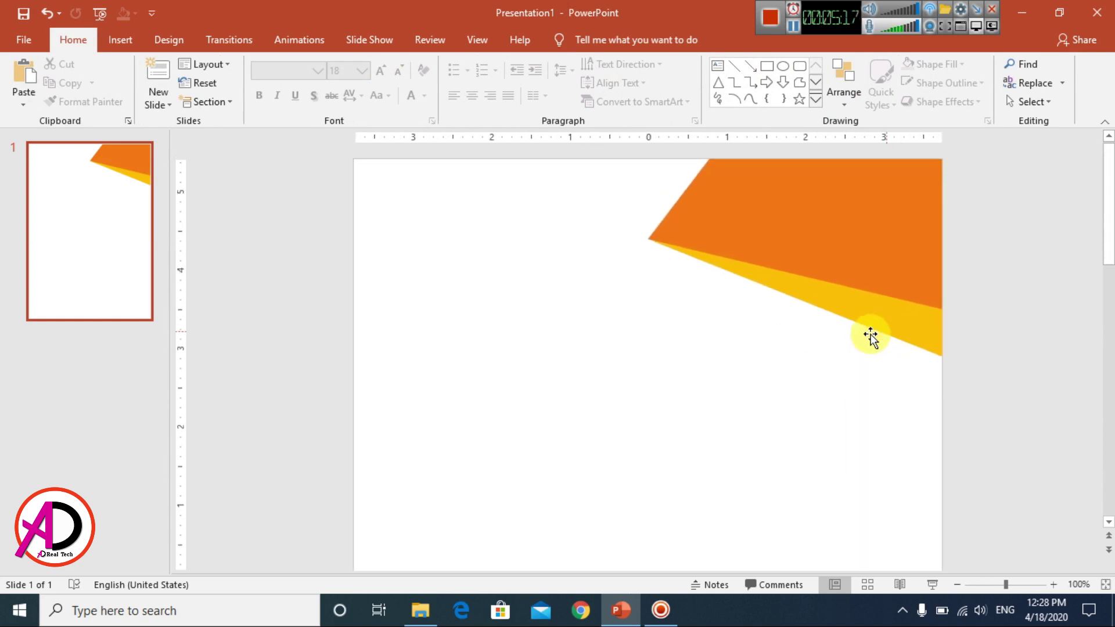
pyautogui.click(883, 319)
pyautogui.moveTo(798, 357); pyautogui.dragTo(797, 333)
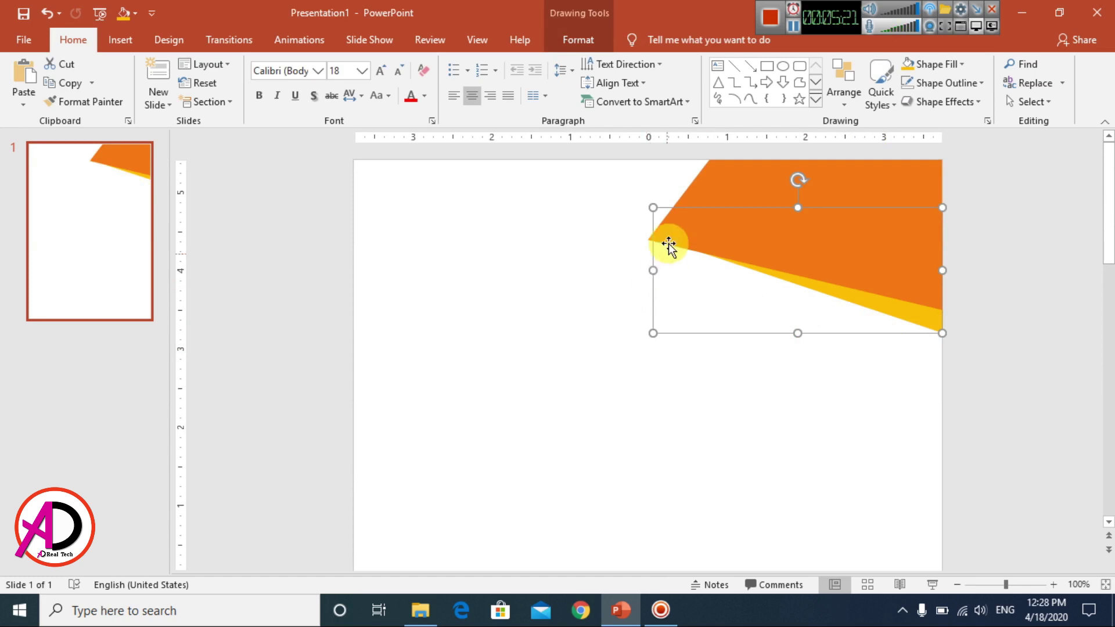
pyautogui.moveTo(650, 270); pyautogui.dragTo(644, 275)
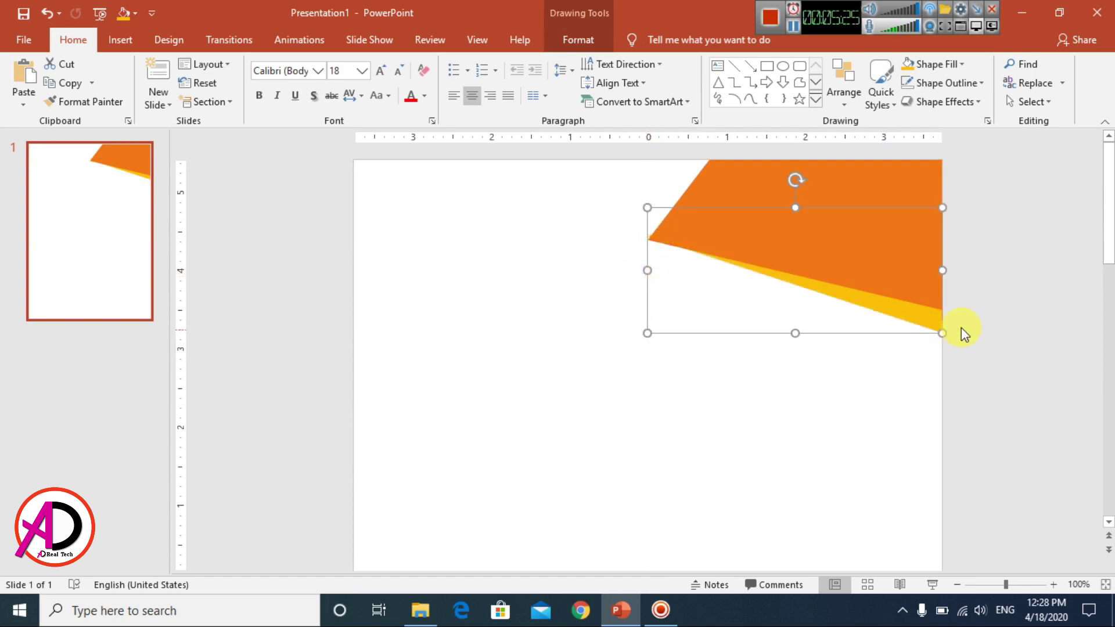
pyautogui.moveTo(648, 268); pyautogui.dragTo(653, 269)
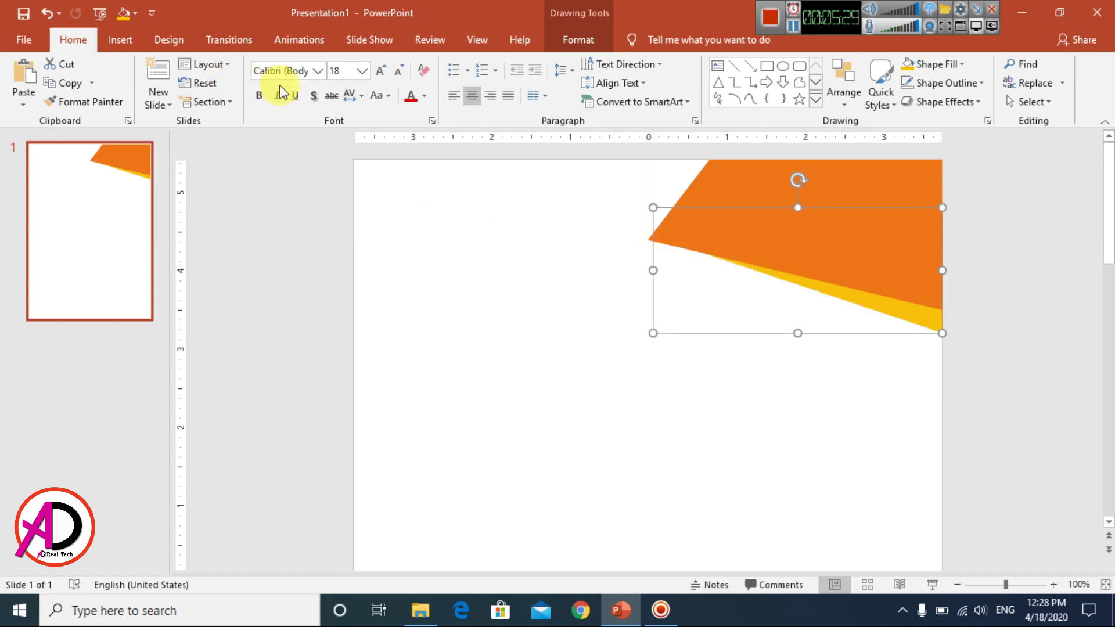
# - Shift the gold shape's left corner point slightly left to refine the accent strip
pyautogui.click(578, 40)
pyautogui.click(158, 63)
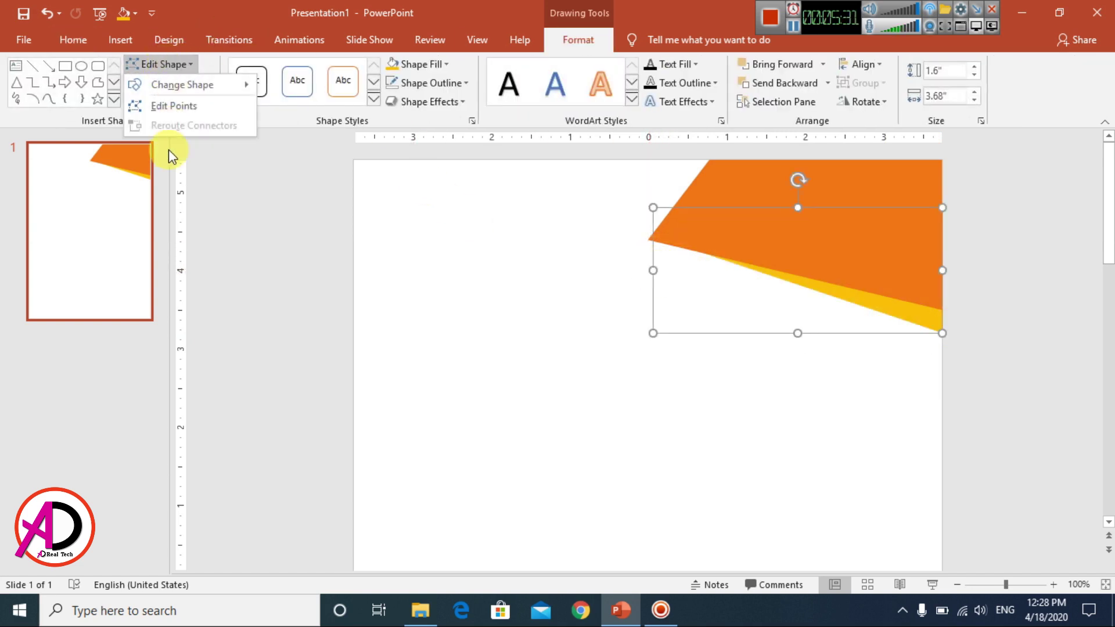
pyautogui.click(174, 105)
pyautogui.moveTo(655, 237); pyautogui.dragTo(649, 238)
pyautogui.click(1030, 323)
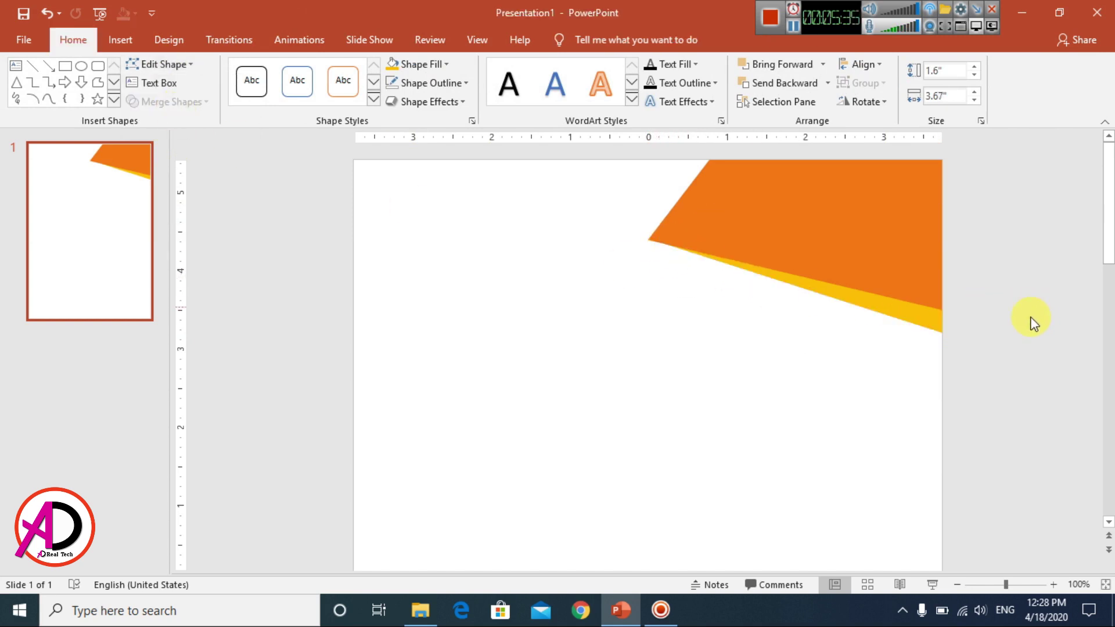
pyautogui.scroll(-8, 804, 361)
pyautogui.scroll(3, 811, 371)
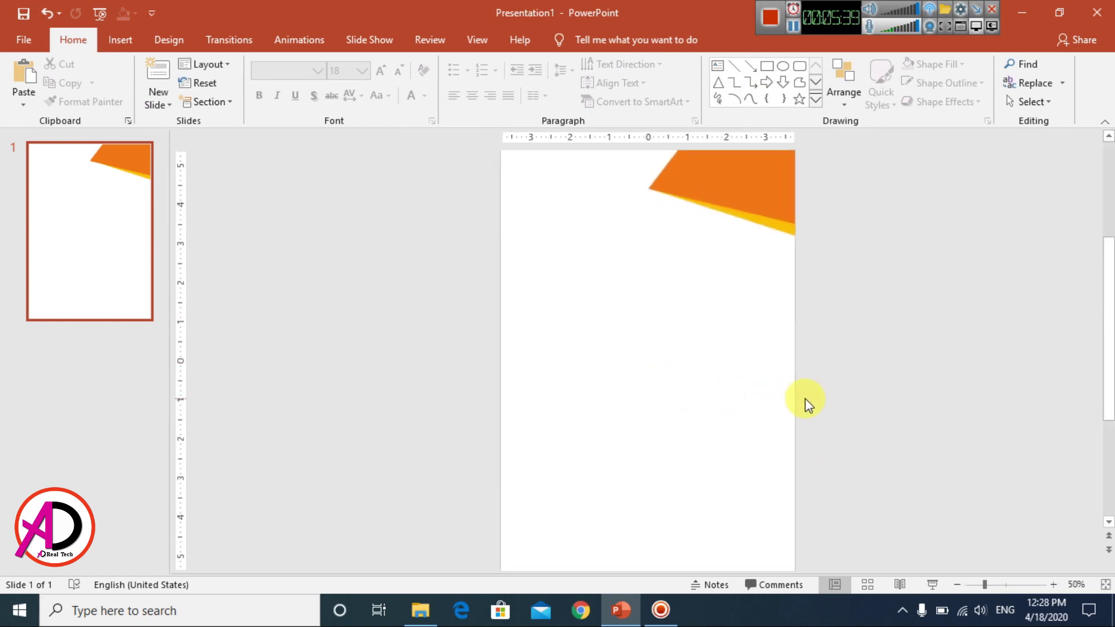
pyautogui.click(120, 43)
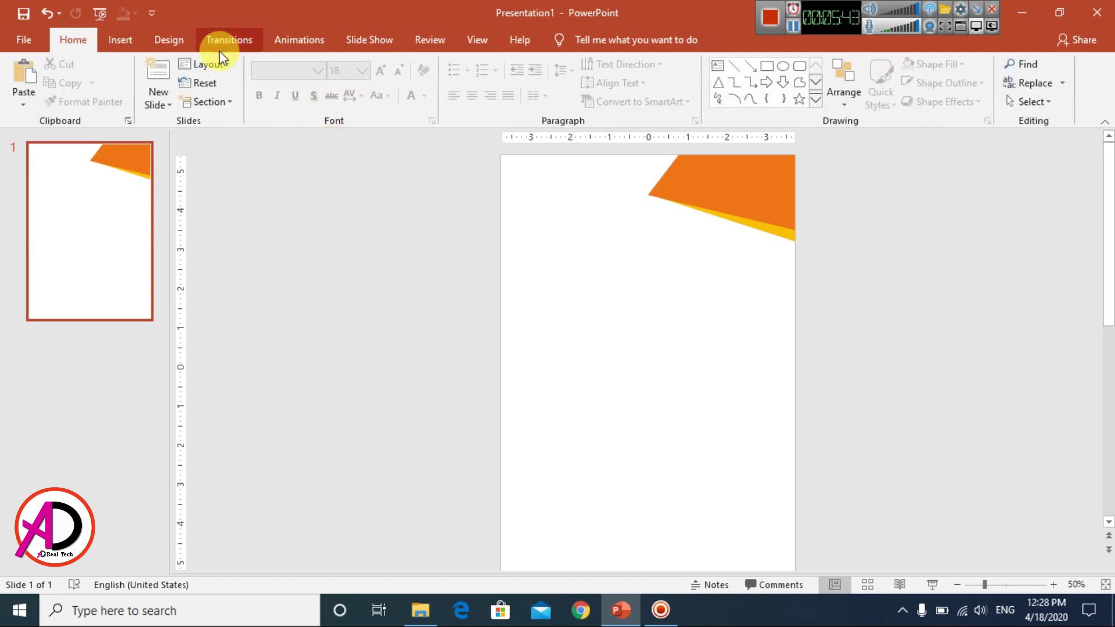
# - Draw a circle at the left tip of the orange corner shape
pyautogui.click(115, 39)
pyautogui.click(299, 93)
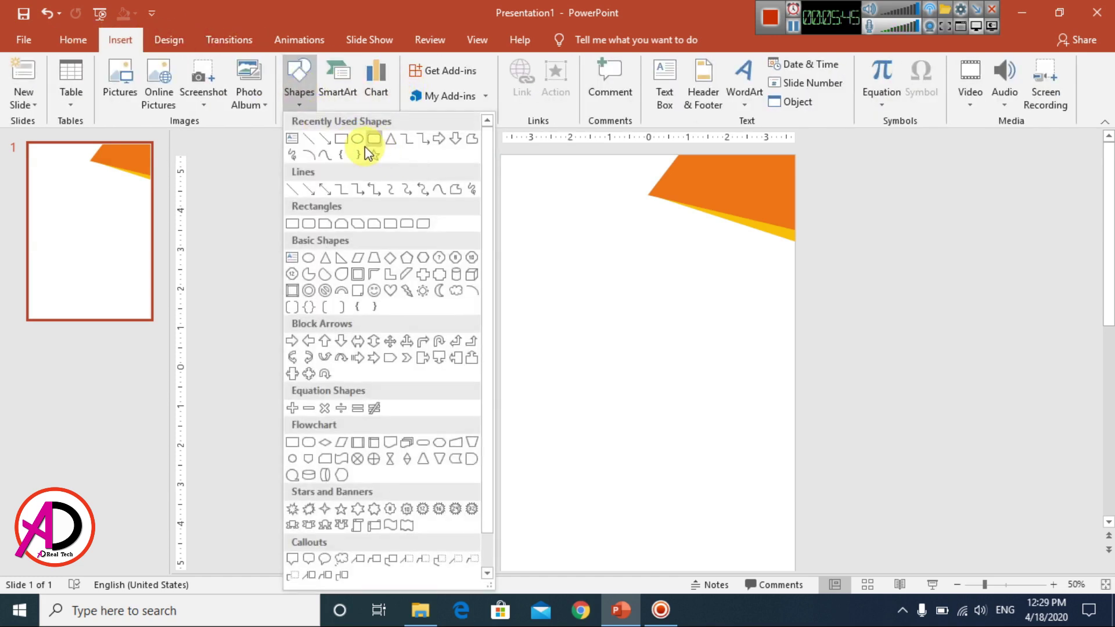
pyautogui.click(358, 140)
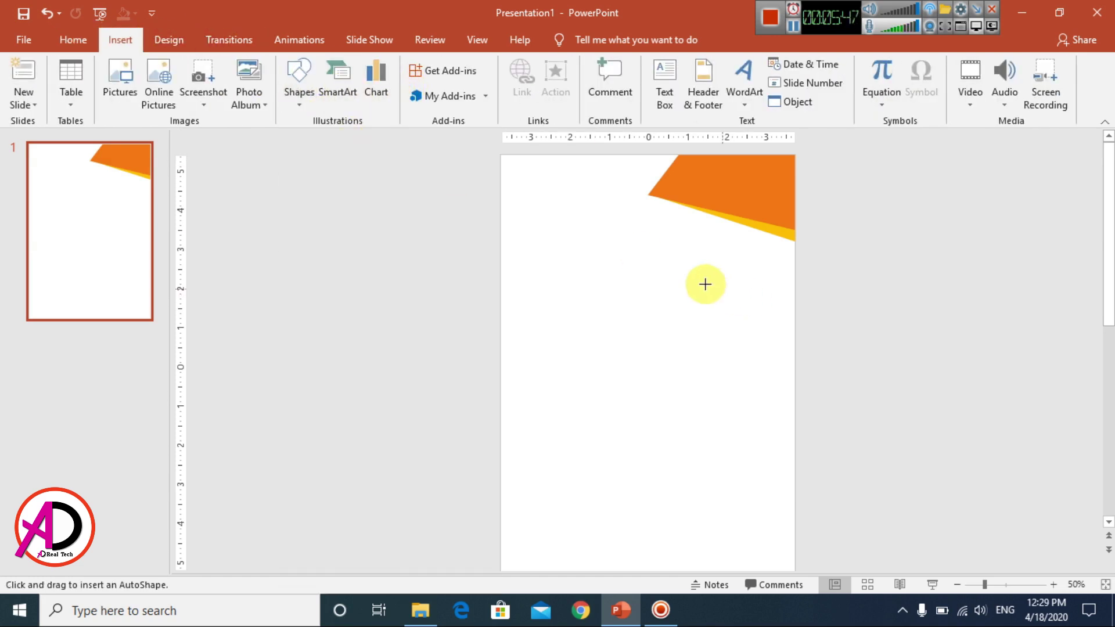
pyautogui.scroll(10, 686, 298)
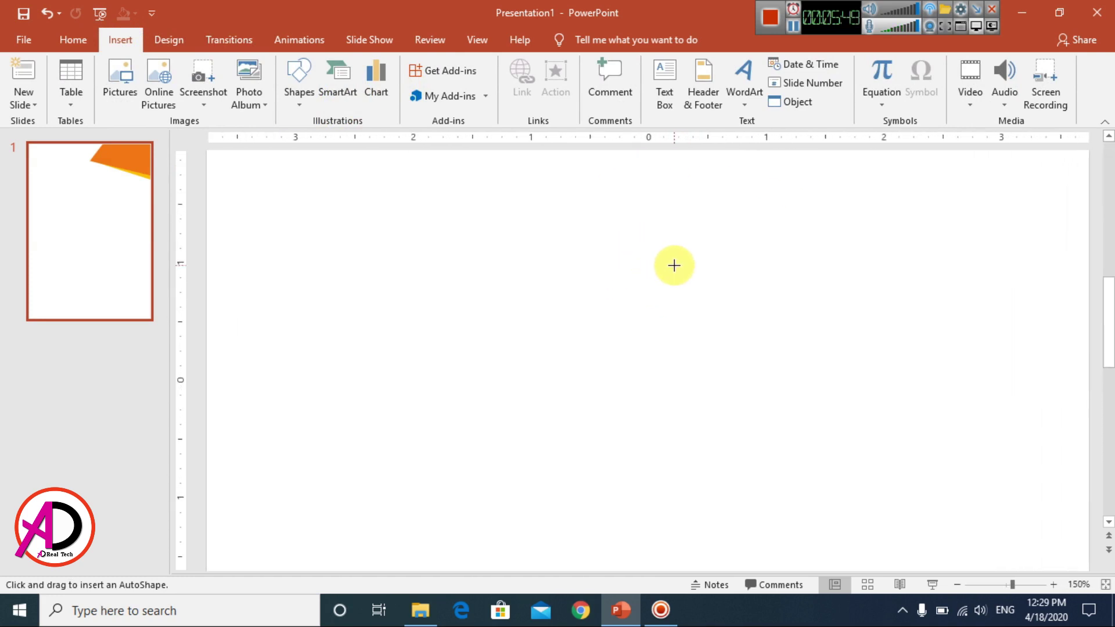
pyautogui.scroll(2, 694, 277)
pyautogui.moveTo(584, 215); pyautogui.dragTo(733, 363)
pyautogui.moveTo(677, 316); pyautogui.dragTo(672, 316)
# - Fill the circle yellow-orange with no outline
pyautogui.click(429, 64)
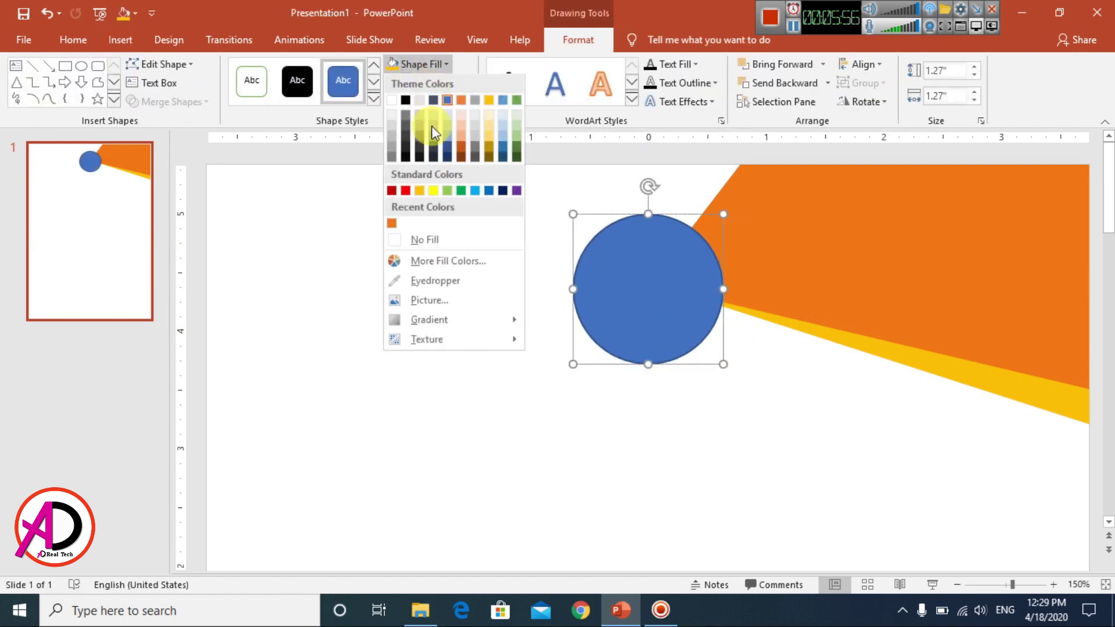
pyautogui.click(424, 192)
pyautogui.click(434, 82)
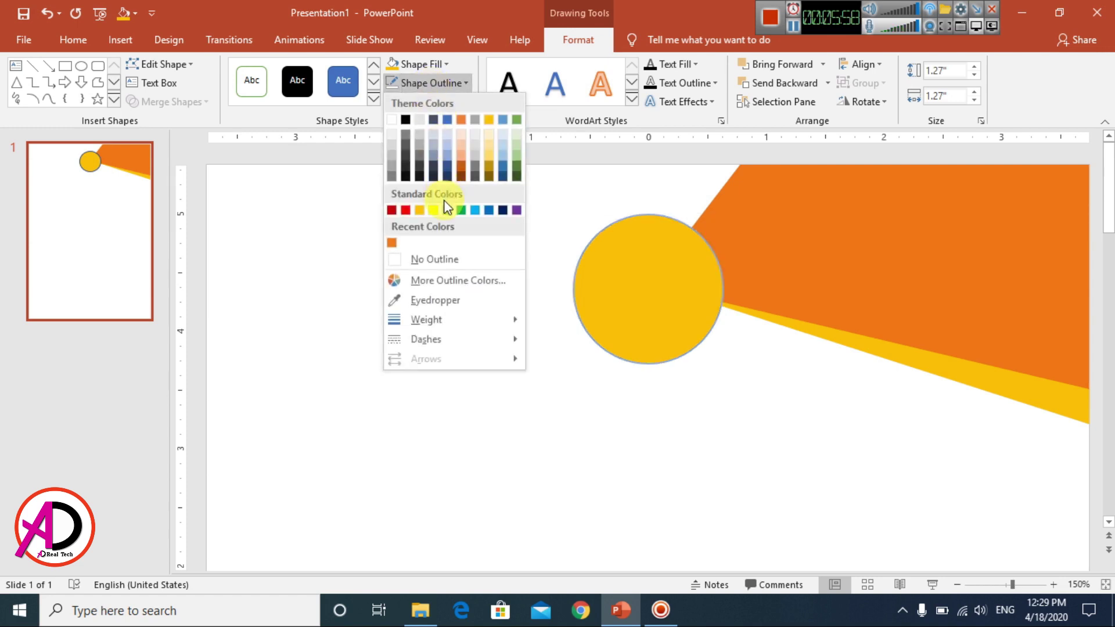
pyautogui.click(450, 258)
pyautogui.click(695, 473)
# - Nudge the circle up and left into place over the orange tip
pyautogui.scroll(-10, 730, 439)
pyautogui.scroll(2, 747, 443)
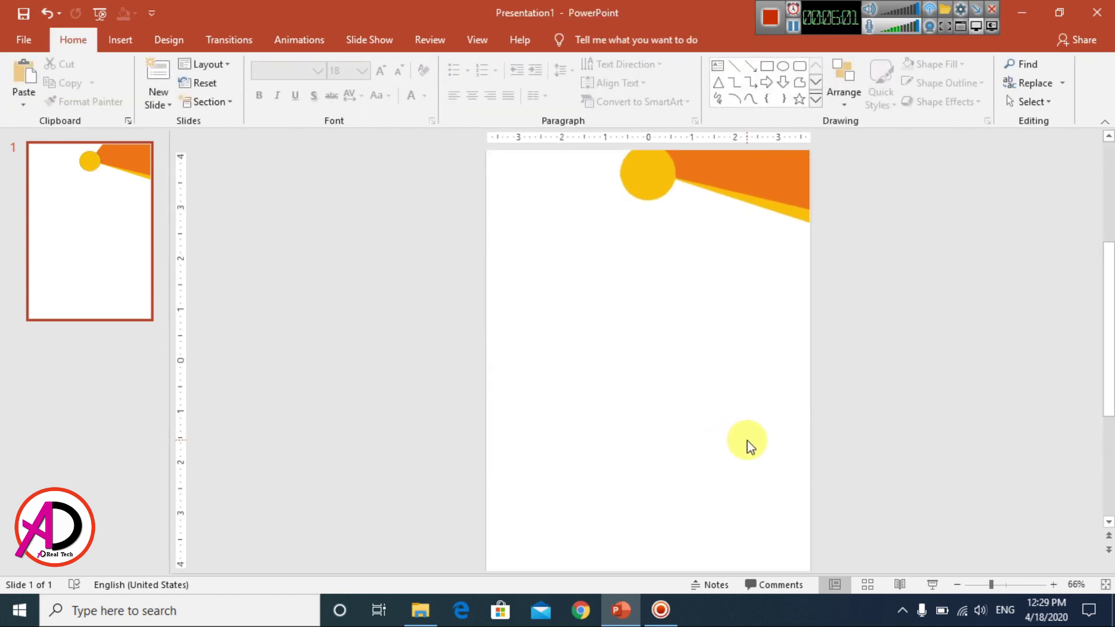
pyautogui.scroll(-4, 719, 425)
pyautogui.scroll(3, 758, 437)
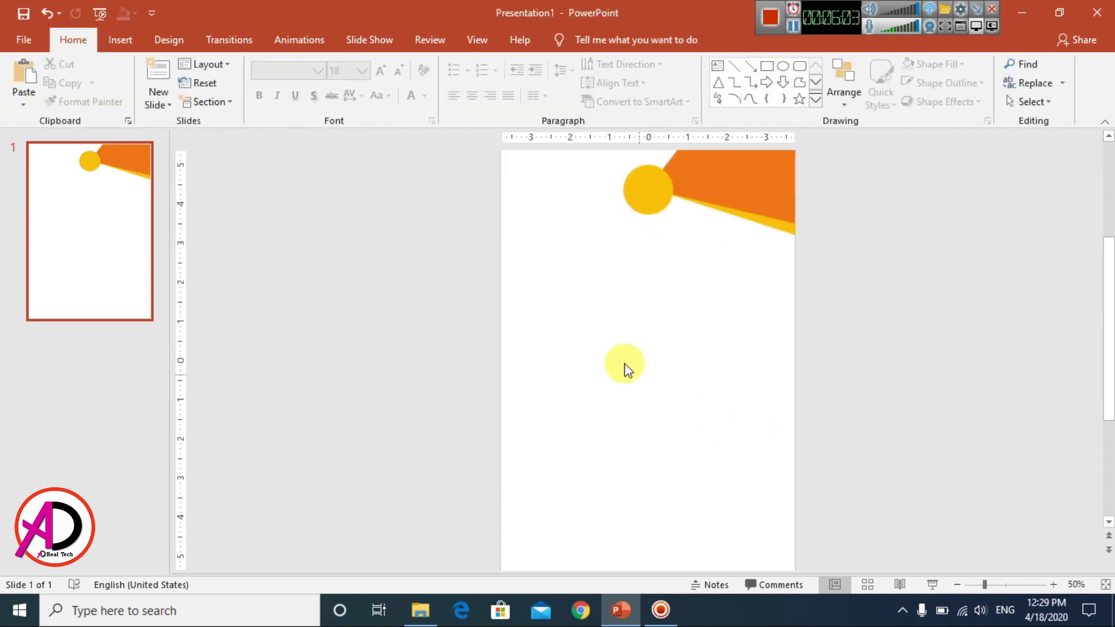
pyautogui.scroll(1, 687, 365)
pyautogui.scroll(1, 690, 366)
pyautogui.scroll(2, 707, 372)
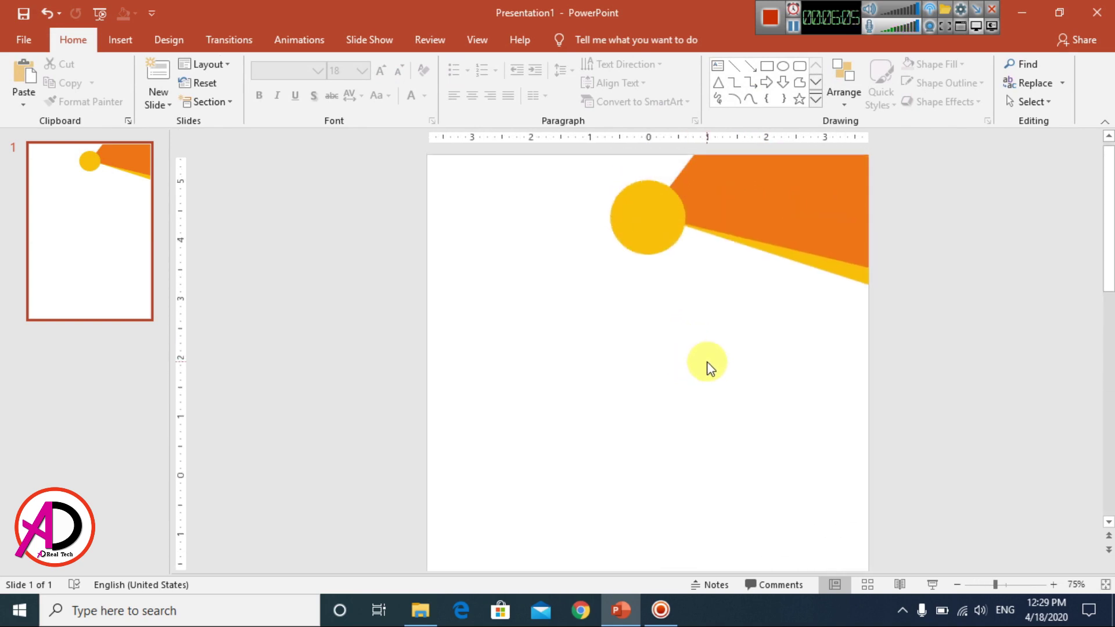
pyautogui.click(642, 232)
pyautogui.moveTo(642, 231); pyautogui.dragTo(643, 233)
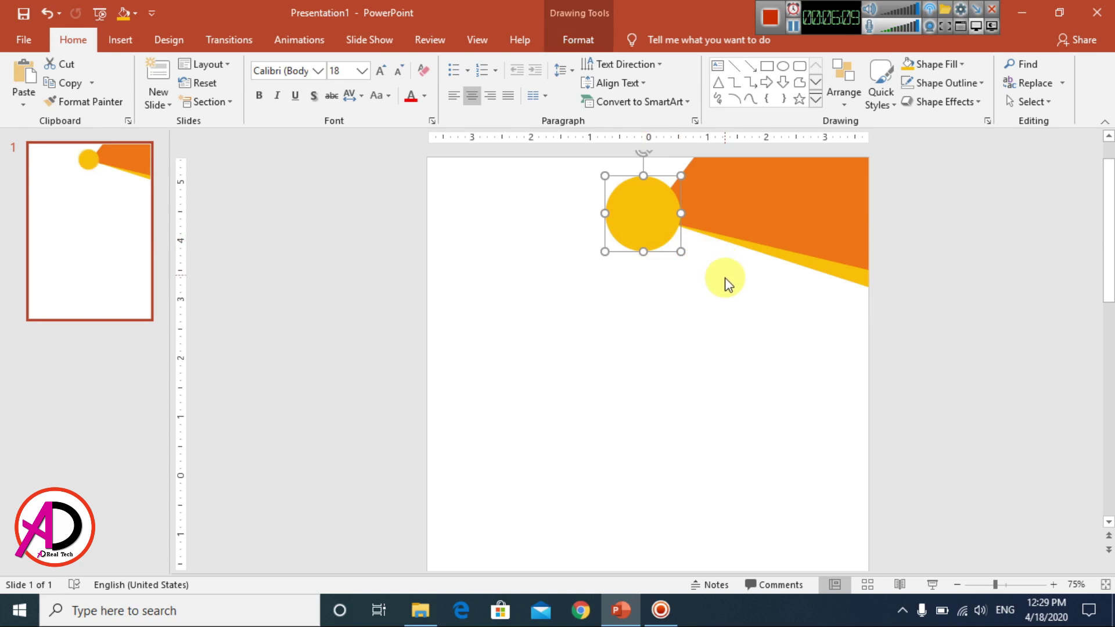
pyautogui.press('Up')
pyautogui.press('Up')
pyautogui.press('Left')
pyautogui.press('Left')
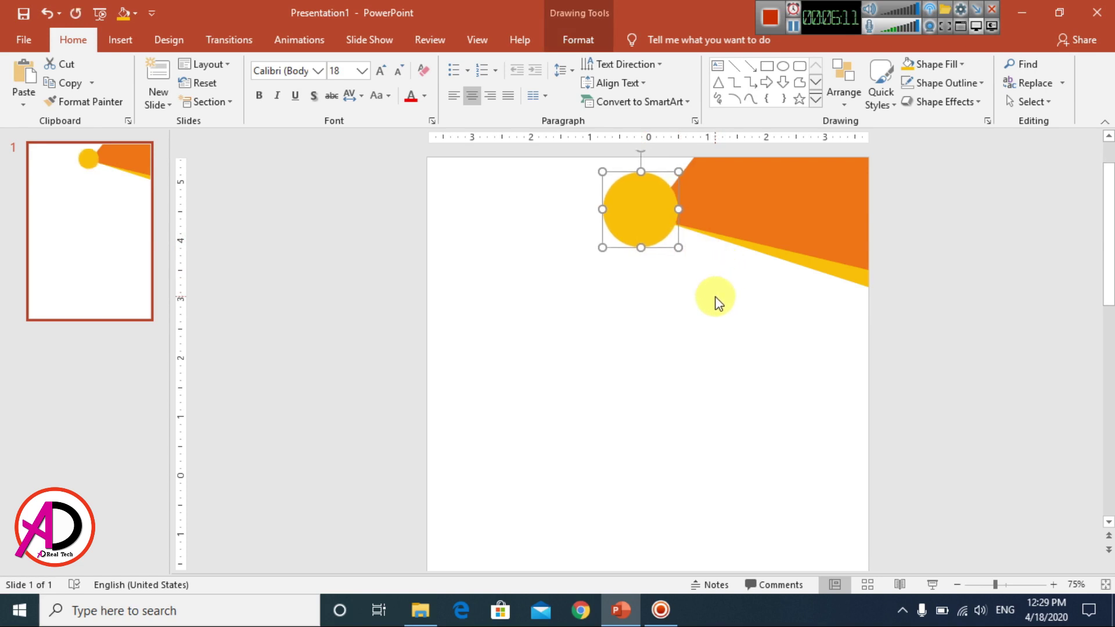
# - Draw a horizontal line from near the left edge to the yellow circle
pyautogui.click(126, 41)
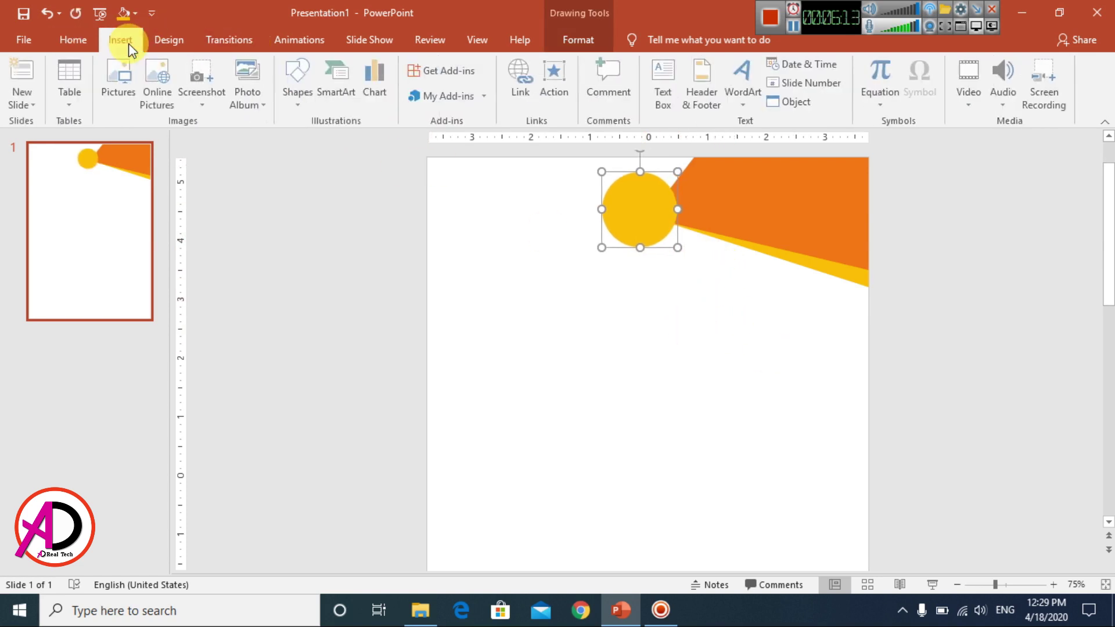
pyautogui.click(296, 98)
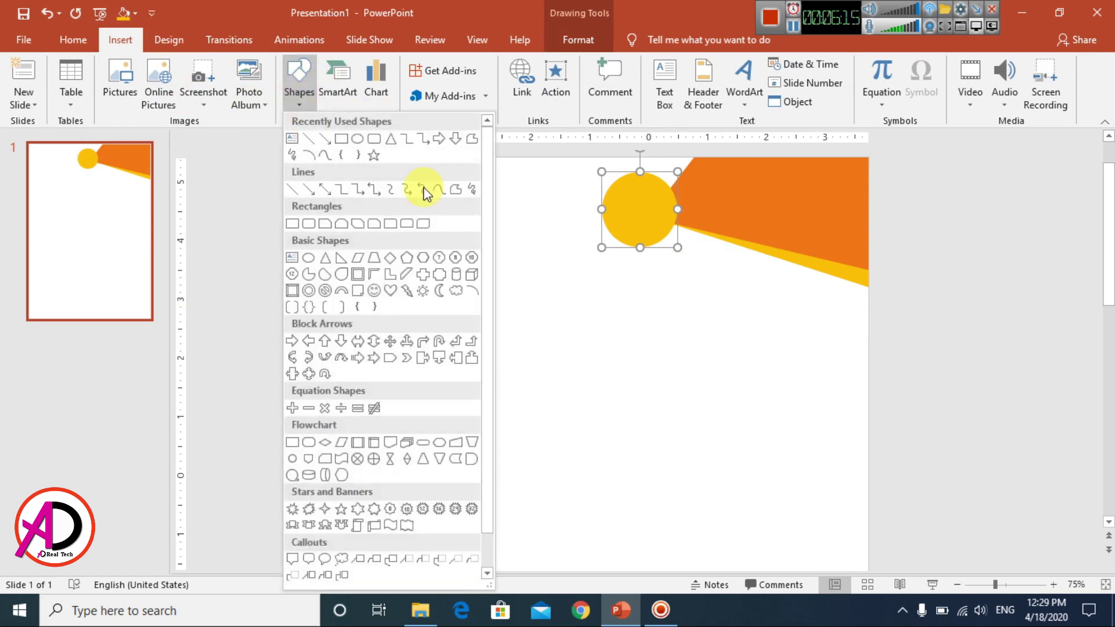
pyautogui.click(312, 143)
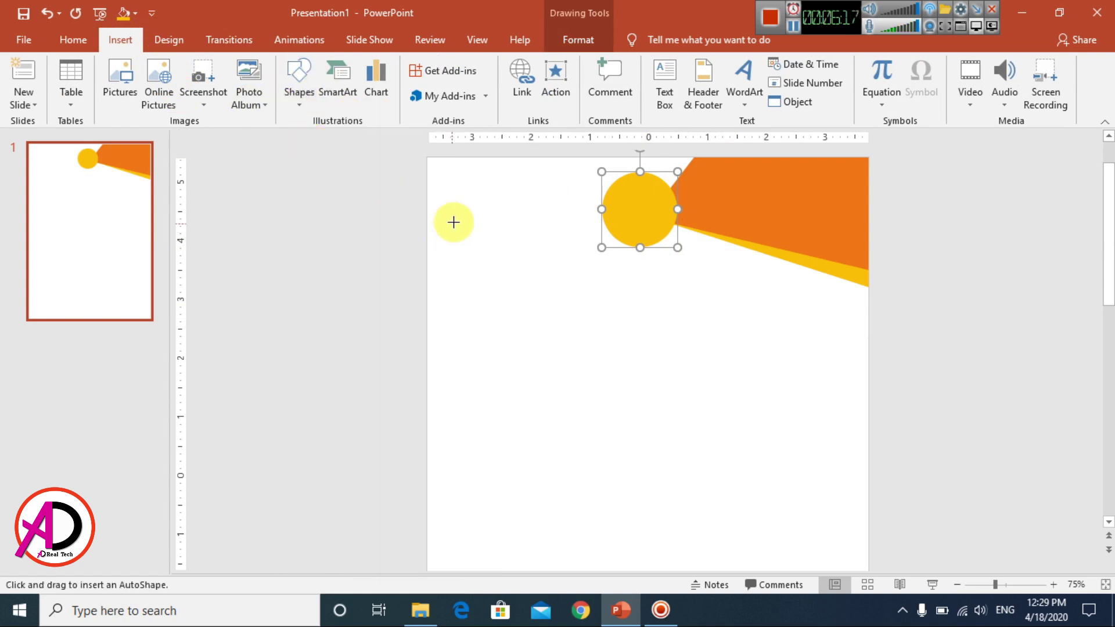
pyautogui.moveTo(444, 212); pyautogui.dragTo(613, 214)
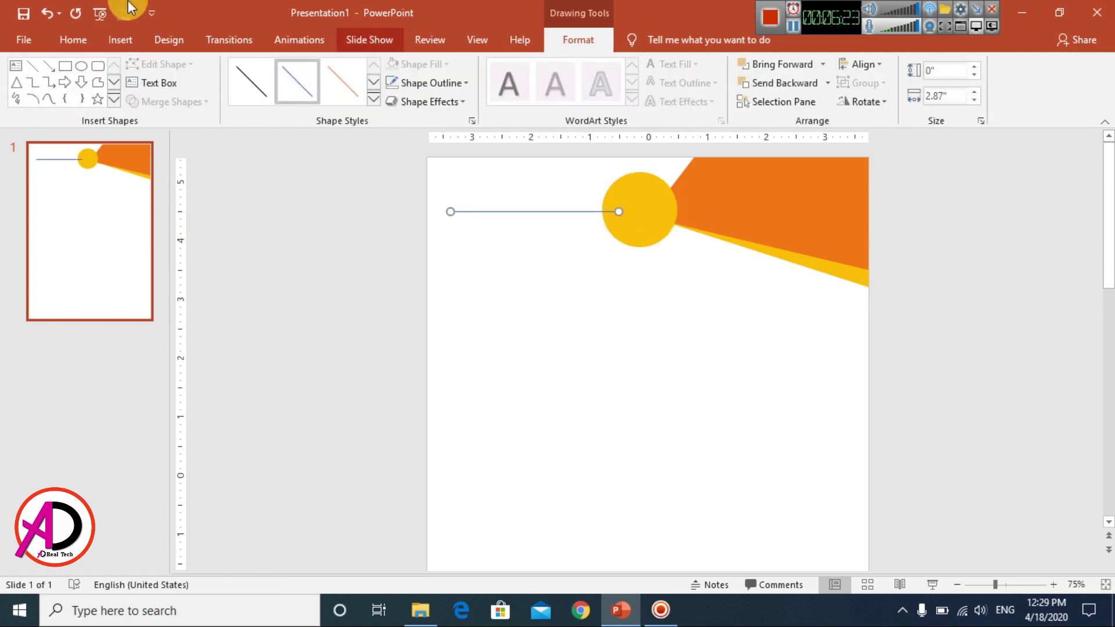
# - Colour the line golden yellow and set its weight to 3 pt
pyautogui.click(435, 83)
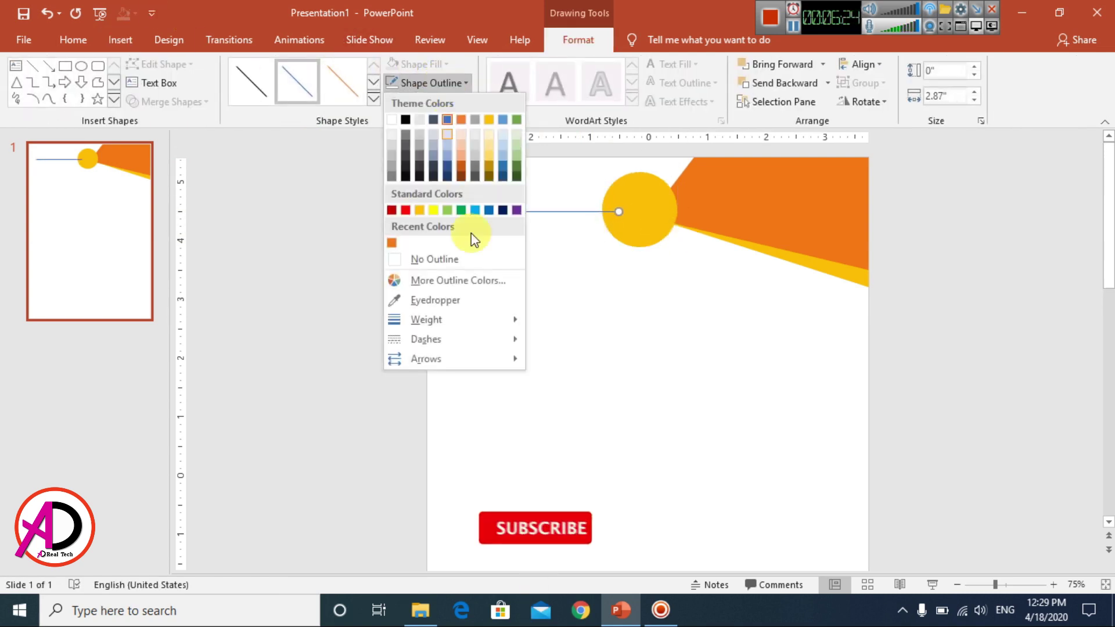
pyautogui.click(421, 209)
pyautogui.click(425, 83)
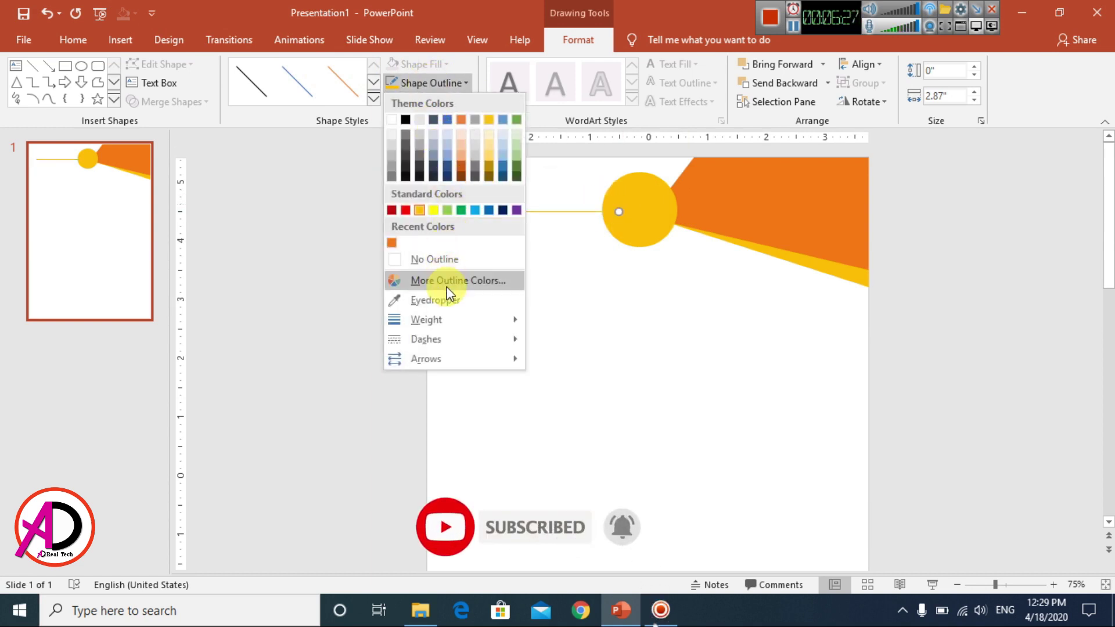
pyautogui.moveTo(444, 320)
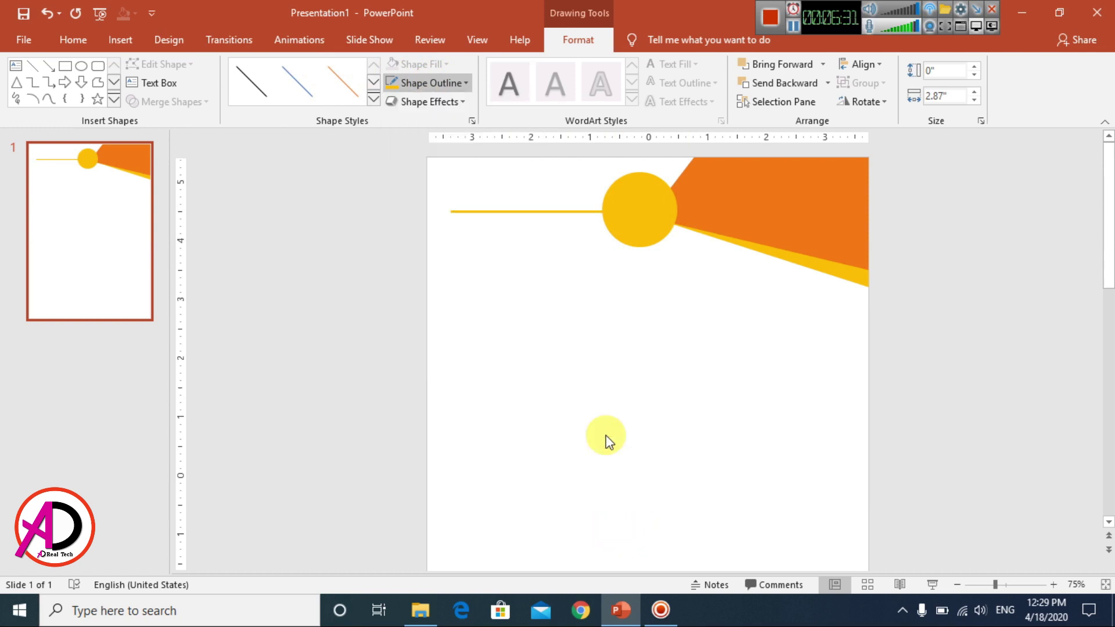
pyautogui.click(605, 433)
# - Duplicate the yellow line, make it vertical, and move it up to the horizontal line's end
pyautogui.hotkey('ctrl', 'd')
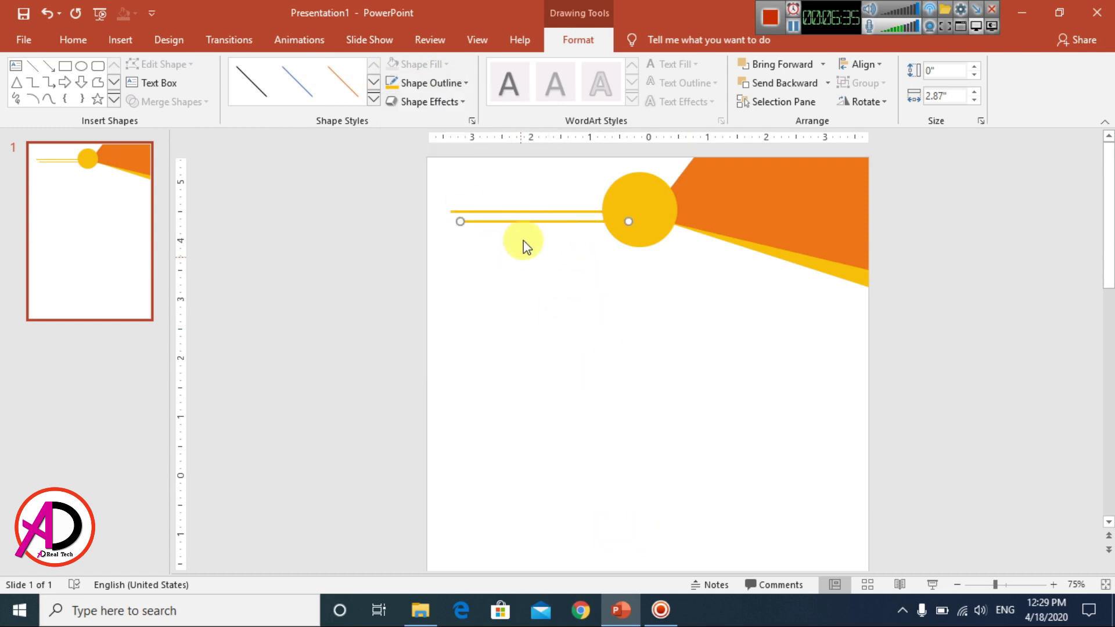
pyautogui.moveTo(528, 224); pyautogui.dragTo(519, 246)
pyautogui.moveTo(619, 244); pyautogui.dragTo(450, 441)
pyautogui.scroll(3, 451, 307)
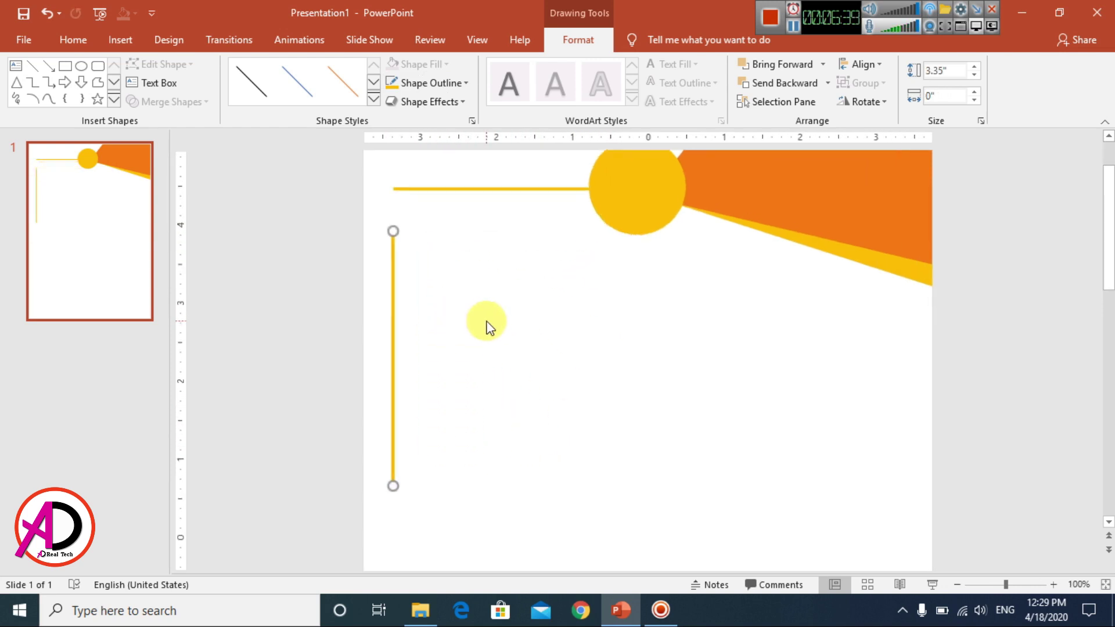
pyautogui.moveTo(386, 308); pyautogui.dragTo(385, 262)
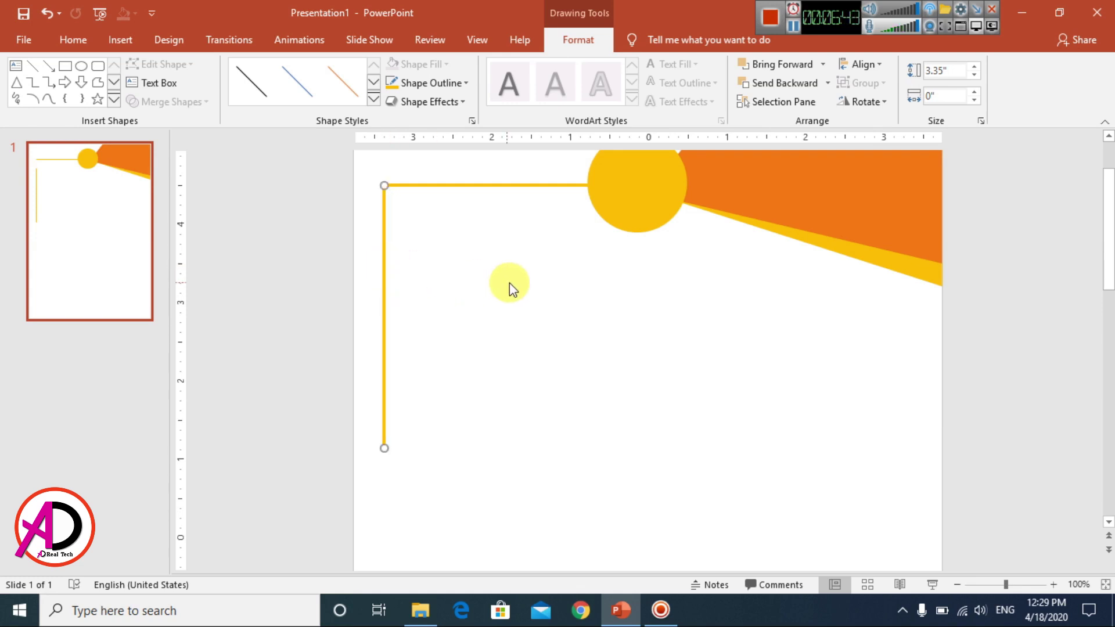
pyautogui.scroll(5, 510, 283)
pyautogui.scroll(1, 507, 281)
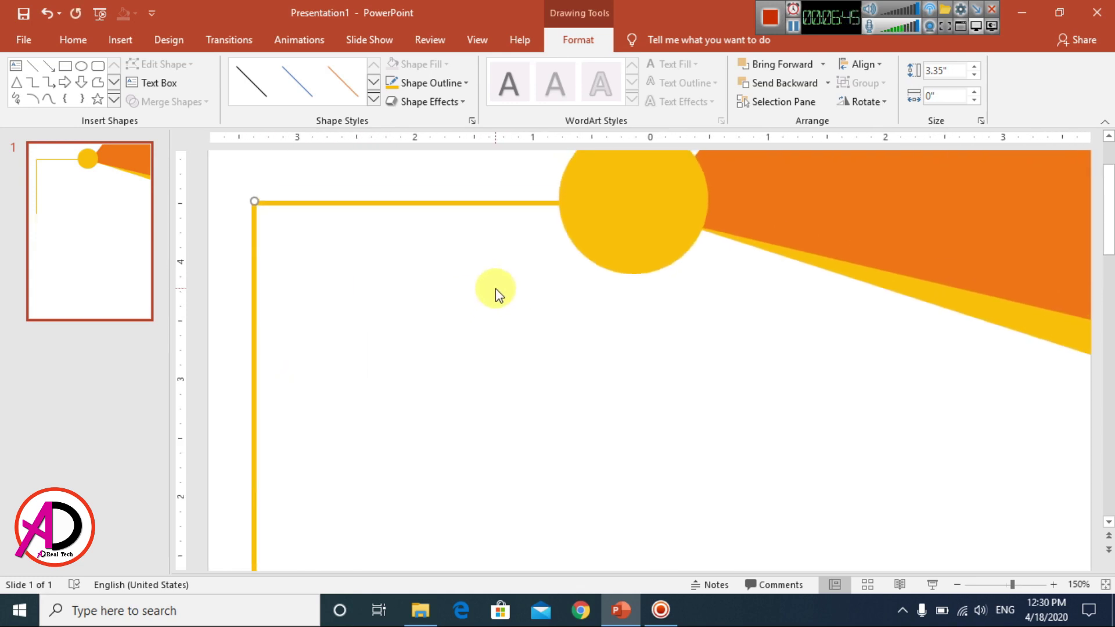
pyautogui.click(448, 354)
# - Extend the vertical line down to the bottom of the slide
pyautogui.scroll(-1, 299, 335)
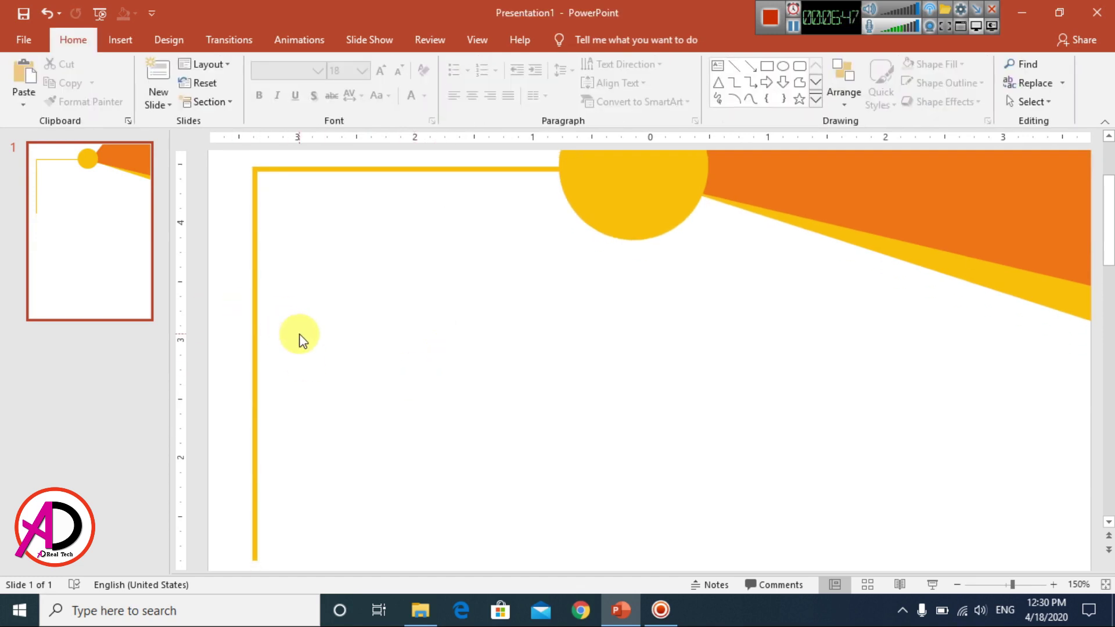
pyautogui.scroll(-10, 300, 336)
pyautogui.click(517, 283)
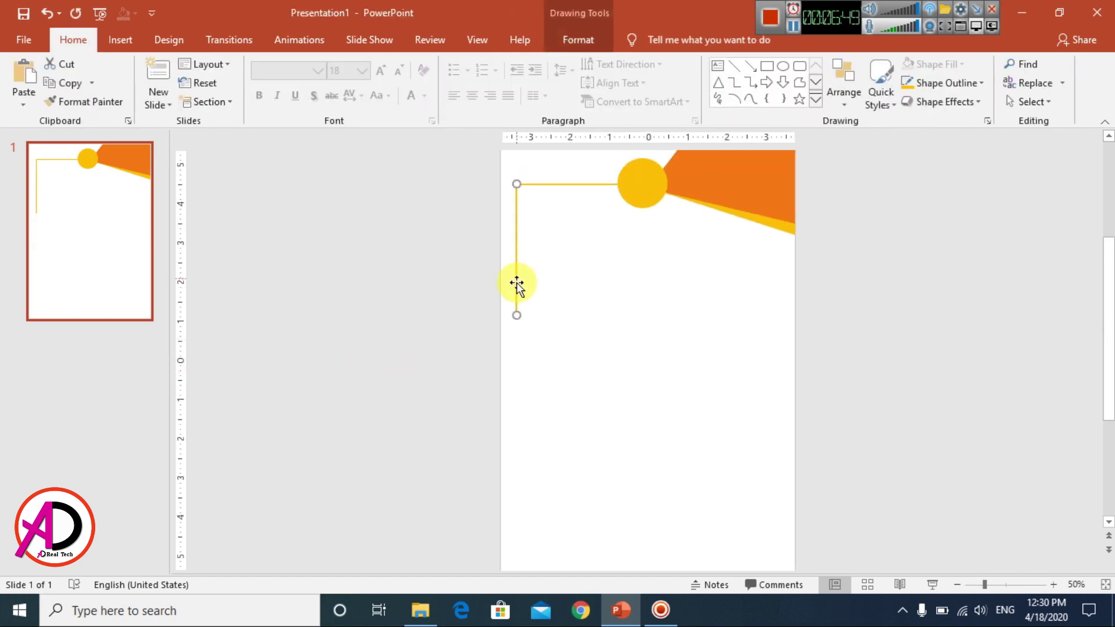
pyautogui.moveTo(516, 316); pyautogui.dragTo(517, 566)
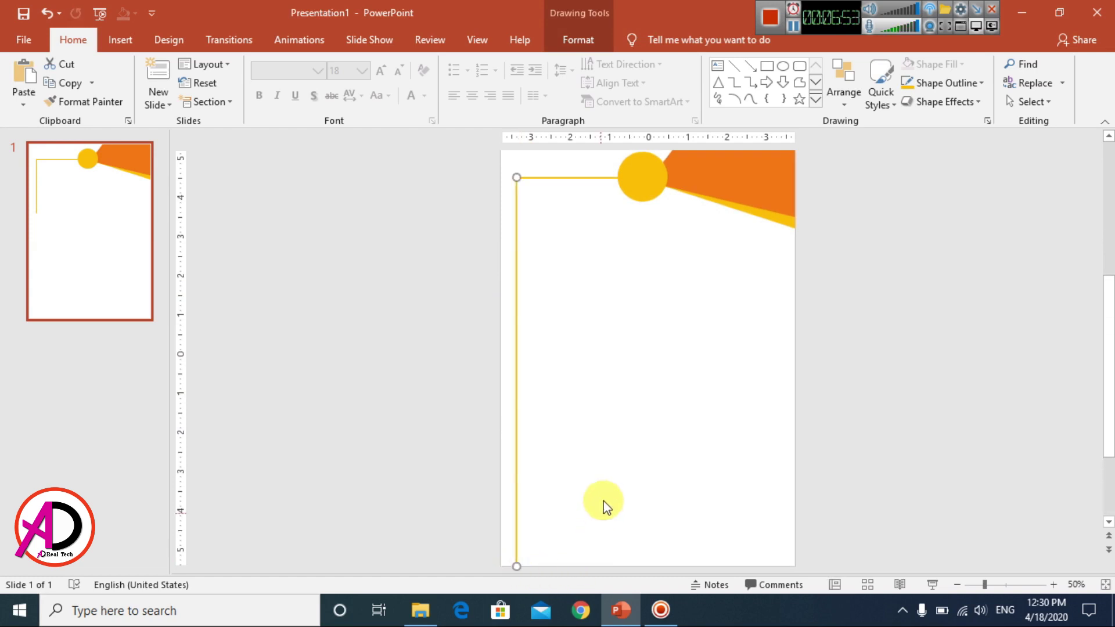
pyautogui.click(739, 413)
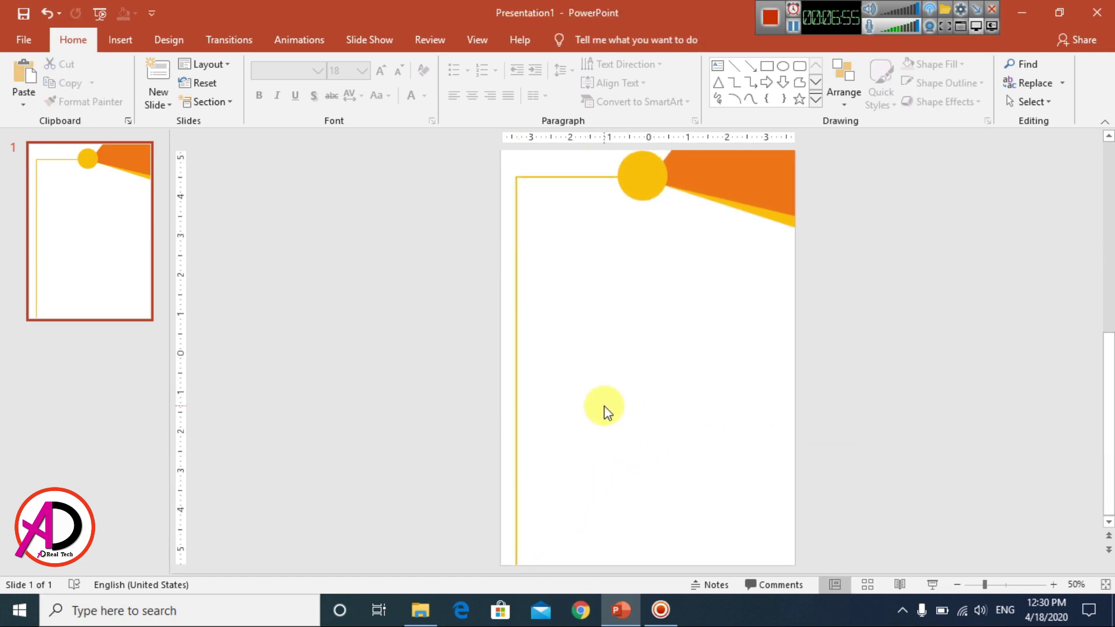
# - Align the horizontal and vertical lines so they meet cleanly at the corner
pyautogui.scroll(-1, 604, 406)
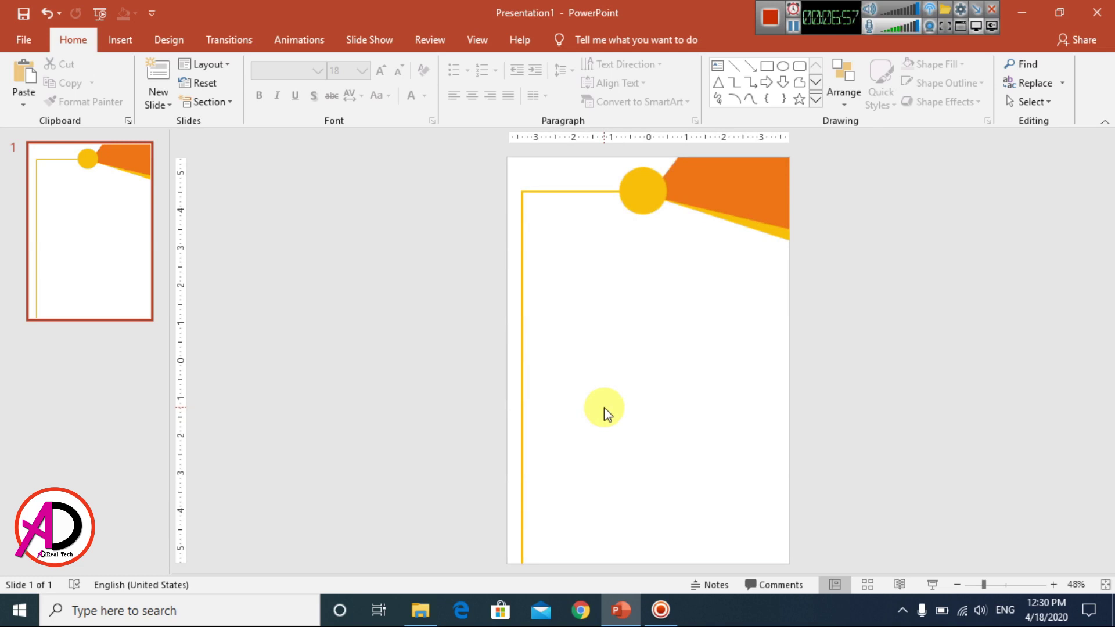
pyautogui.scroll(2, 598, 432)
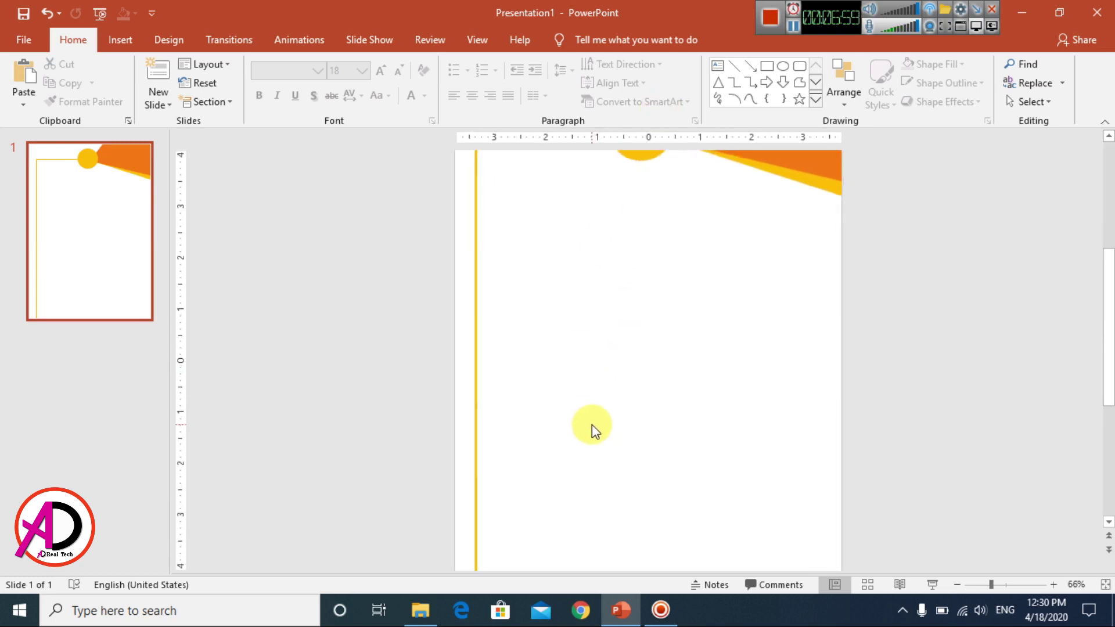
pyautogui.scroll(1, 594, 421)
pyautogui.scroll(3, 614, 389)
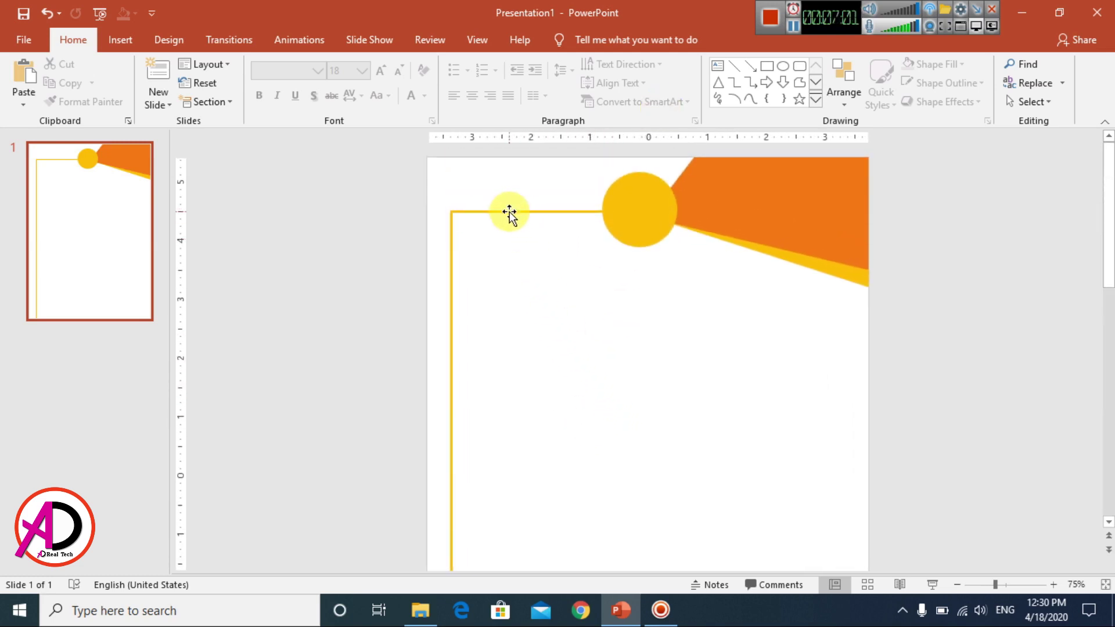
pyautogui.click(509, 211)
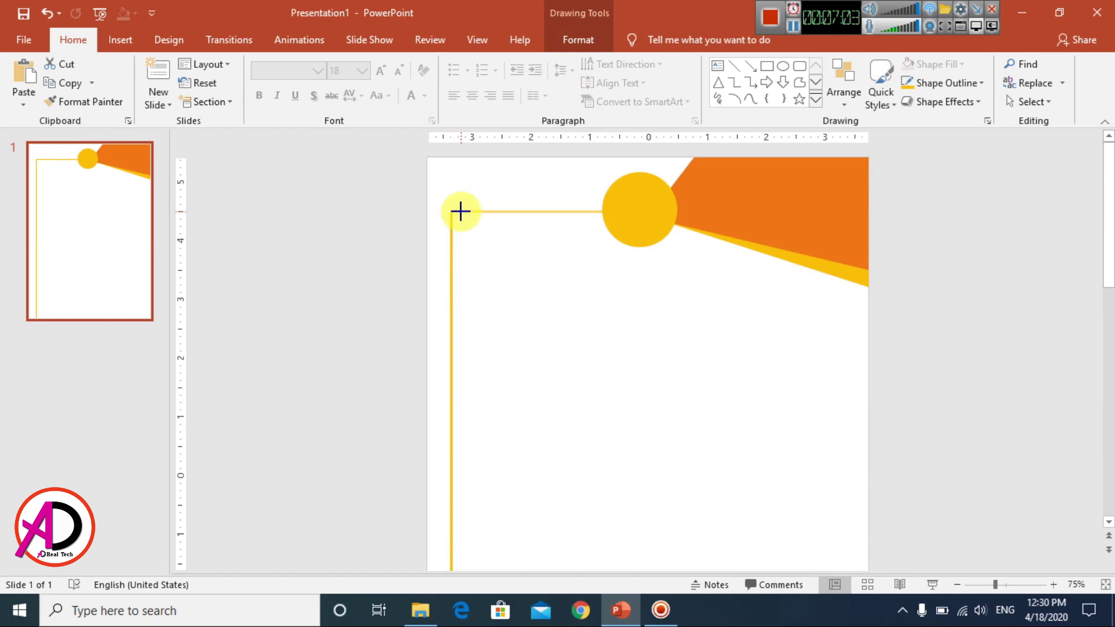
pyautogui.moveTo(463, 211); pyautogui.dragTo(463, 212)
pyautogui.click(451, 269)
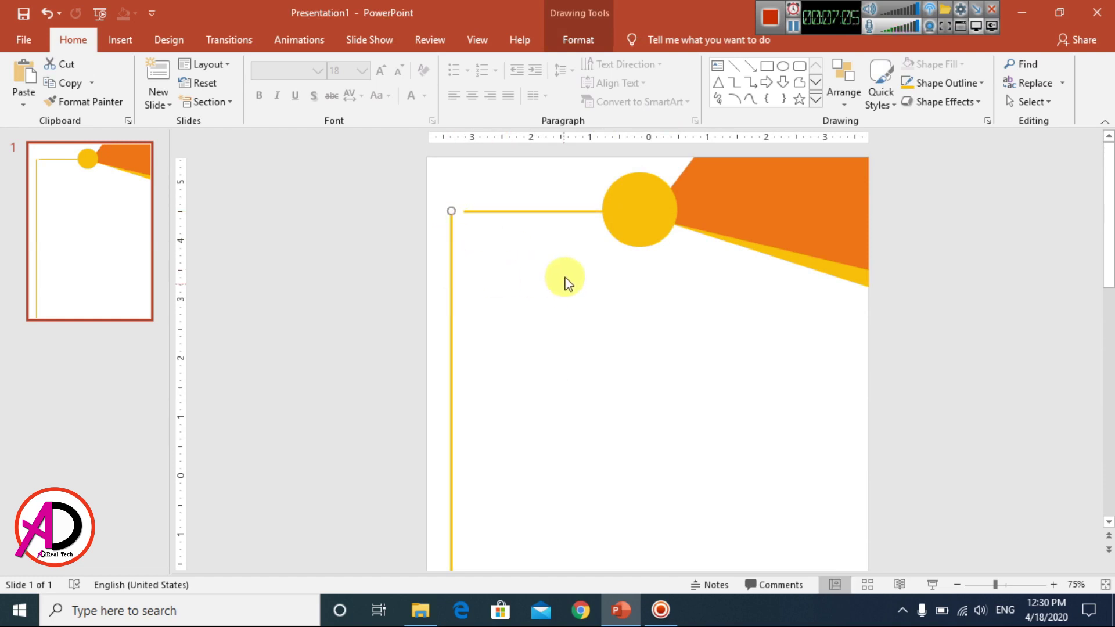
pyautogui.hotkey('ctrl', 'Right')
pyautogui.hotkey('ctrl', 'Right')
pyautogui.hotkey('ctrl', 'Right')
pyautogui.hotkey('ctrl', 'Right')
pyautogui.hotkey('ctrl', 'Right')
pyautogui.hotkey('ctrl', 'Right')
pyautogui.hotkey('ctrl', 'Right')
pyautogui.hotkey('ctrl', 'Right')
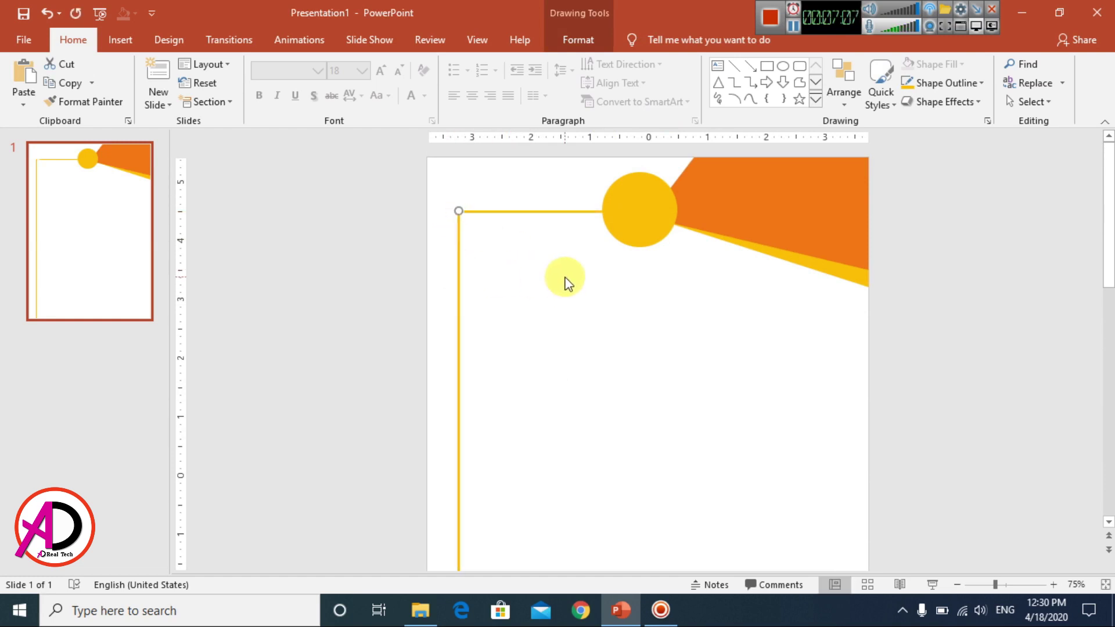
pyautogui.click(530, 372)
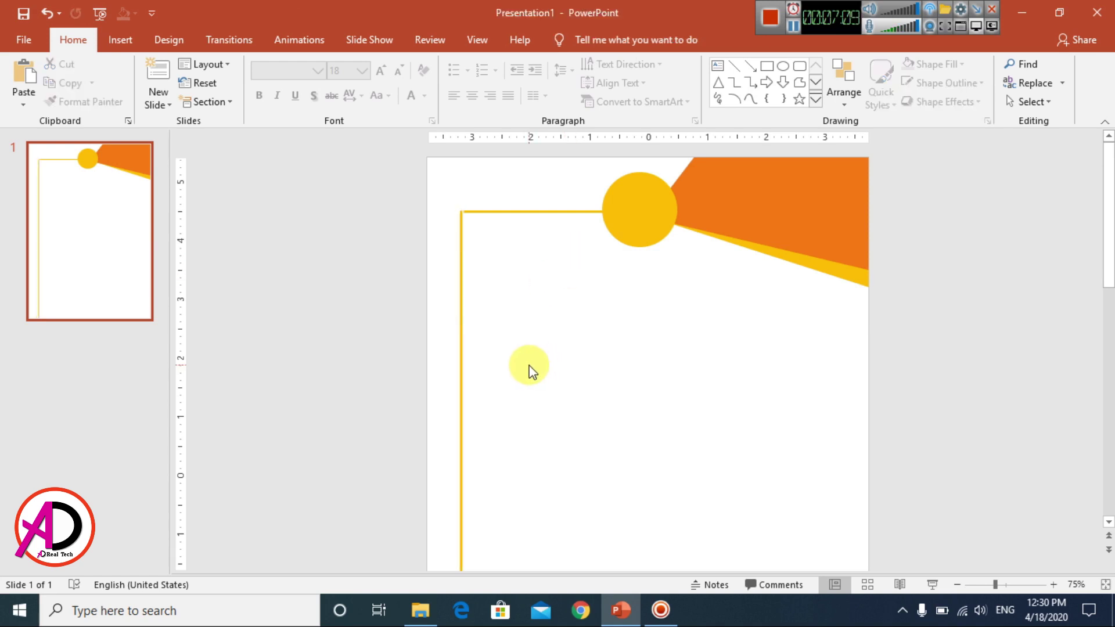
pyautogui.click(460, 333)
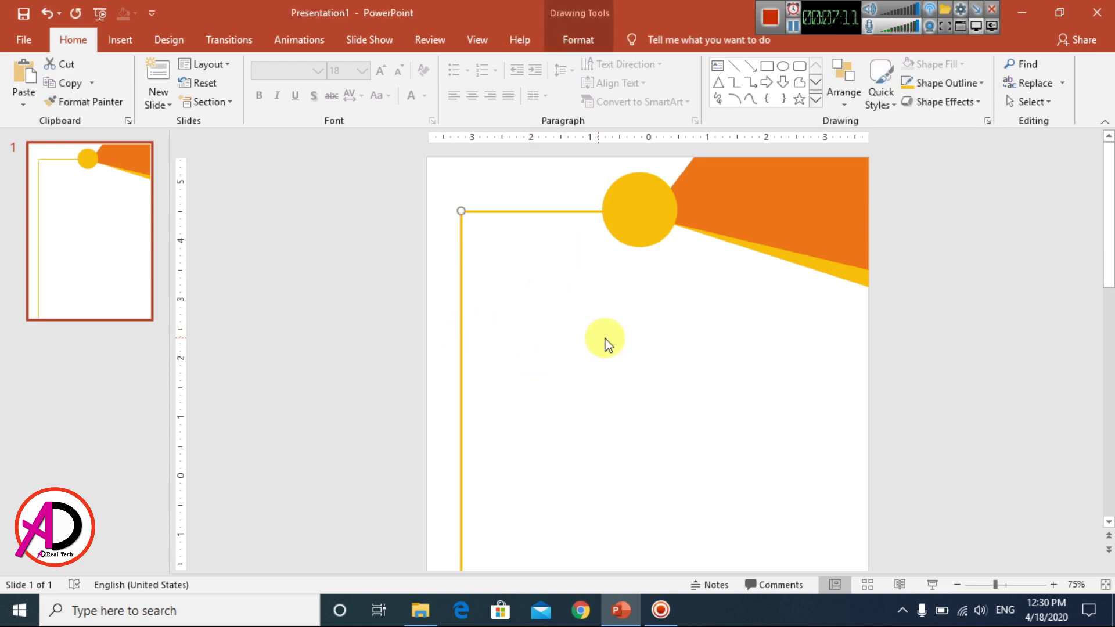
pyautogui.click(618, 348)
pyautogui.scroll(5, 504, 371)
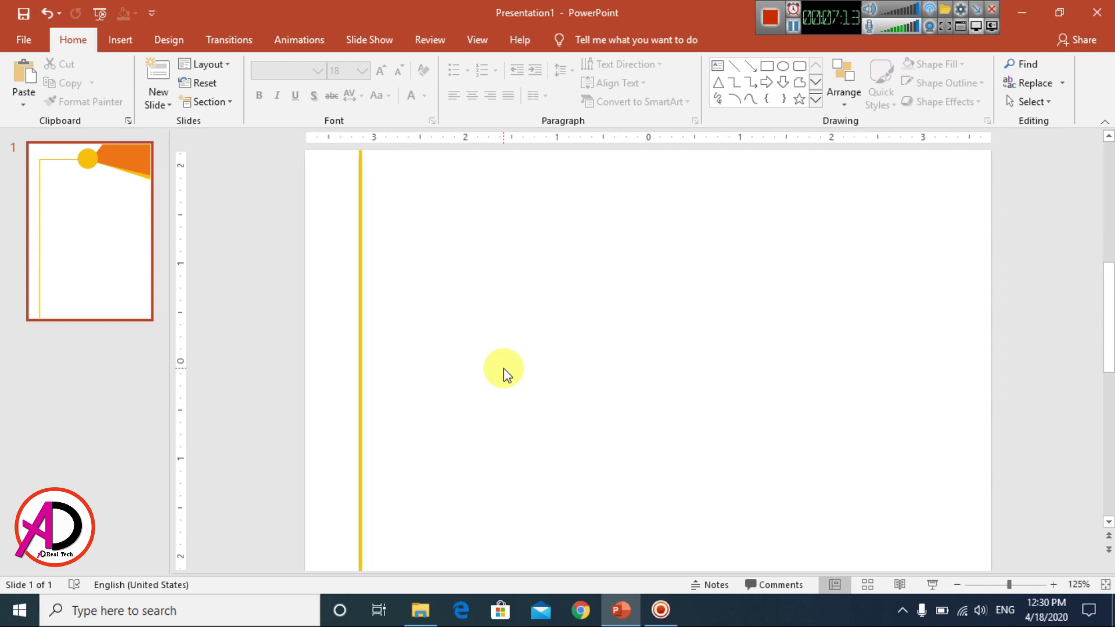
pyautogui.scroll(4, 512, 330)
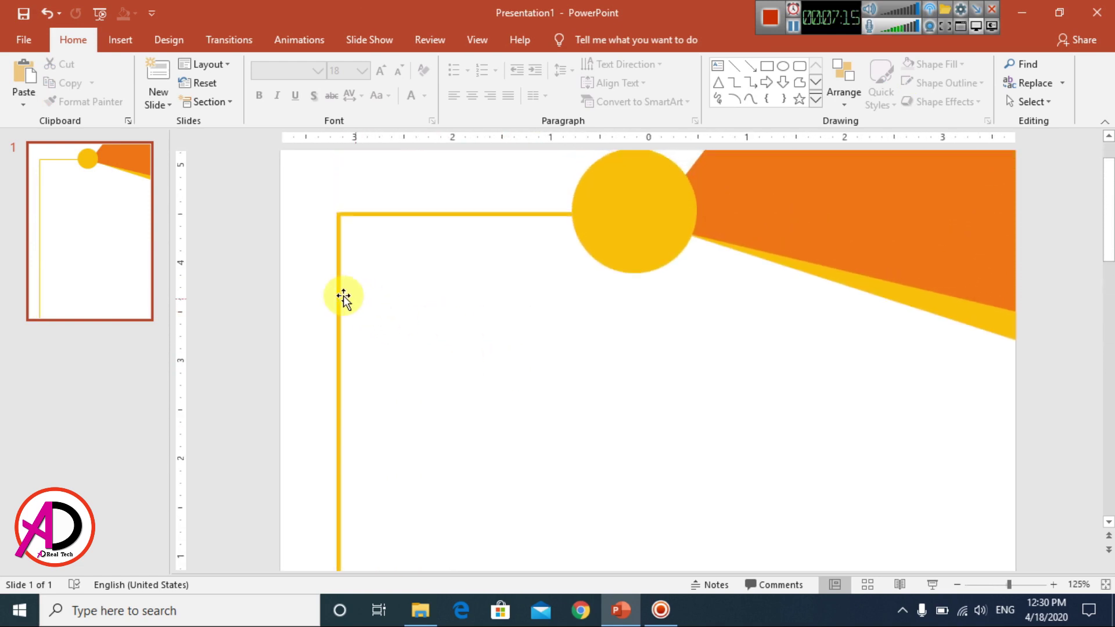
pyautogui.scroll(-7, 499, 348)
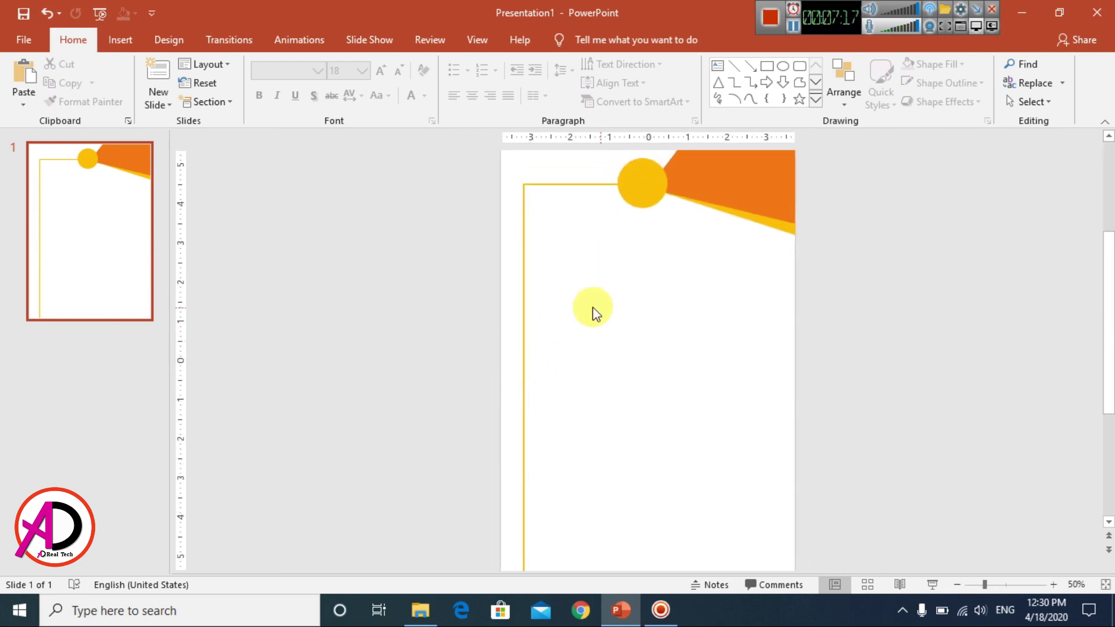
# - Draw a small orange oval with no outline and move it onto the vertical yellow line
pyautogui.scroll(2, 638, 349)
pyautogui.scroll(2, 708, 372)
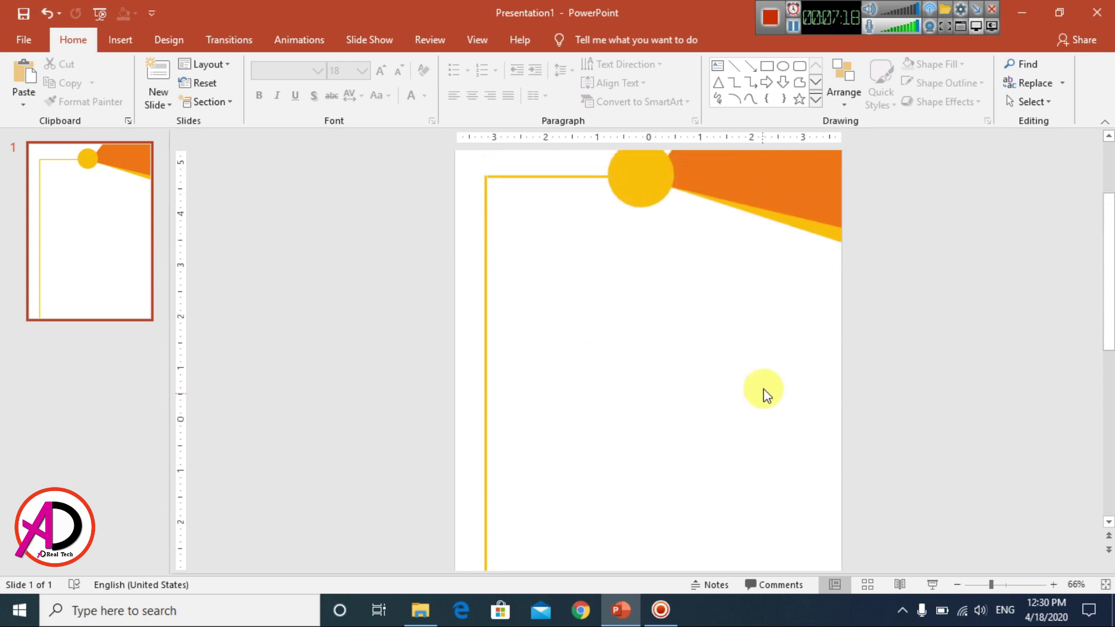
pyautogui.click(121, 41)
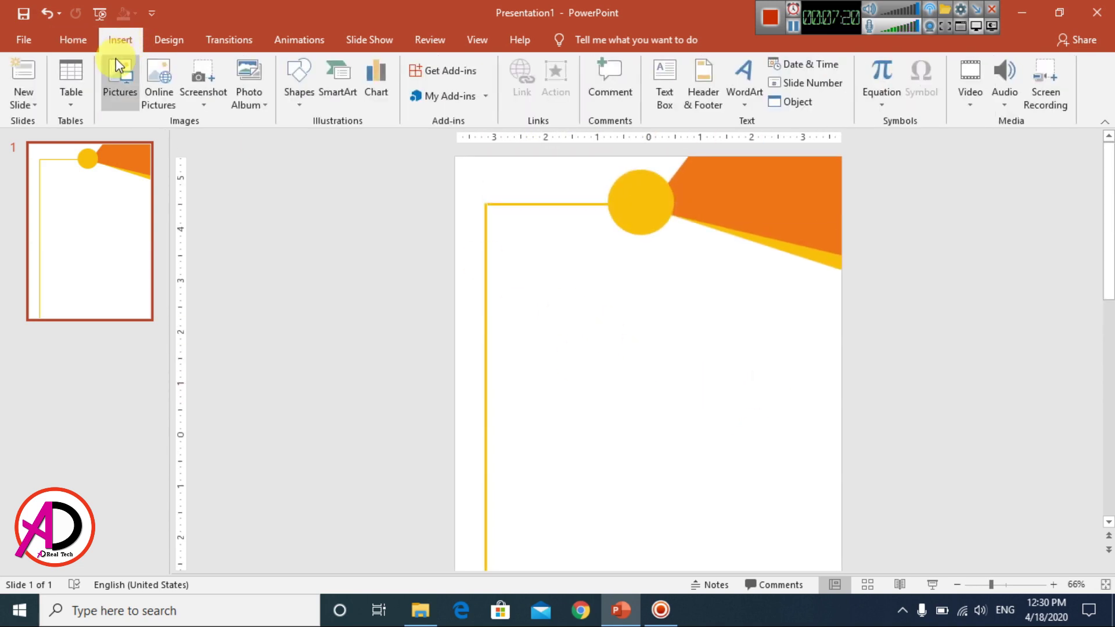
pyautogui.click(308, 96)
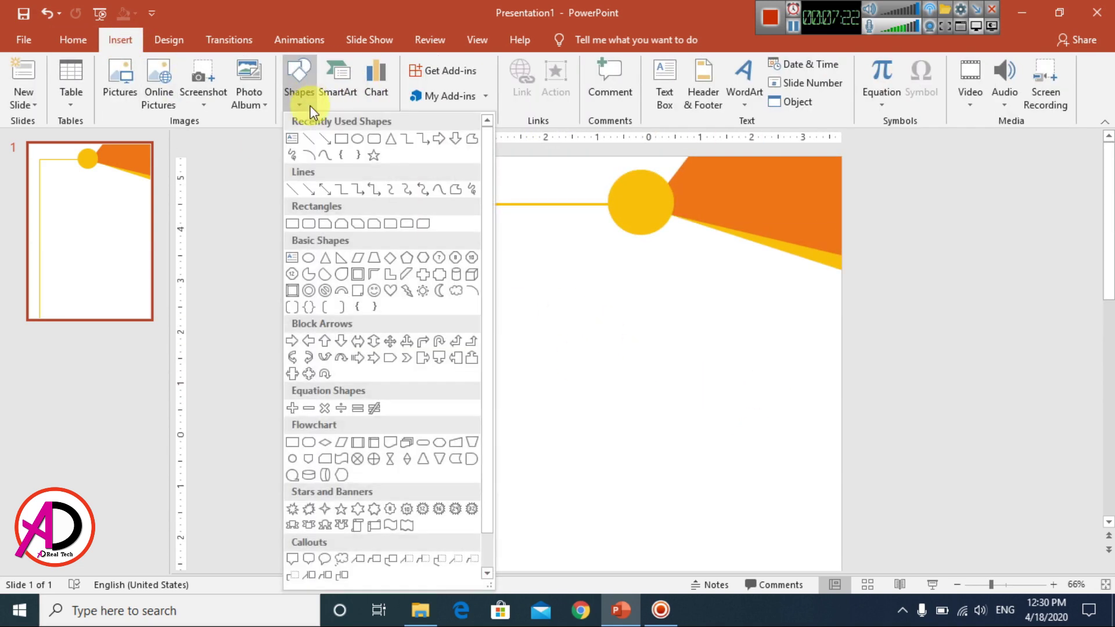
pyautogui.click(357, 139)
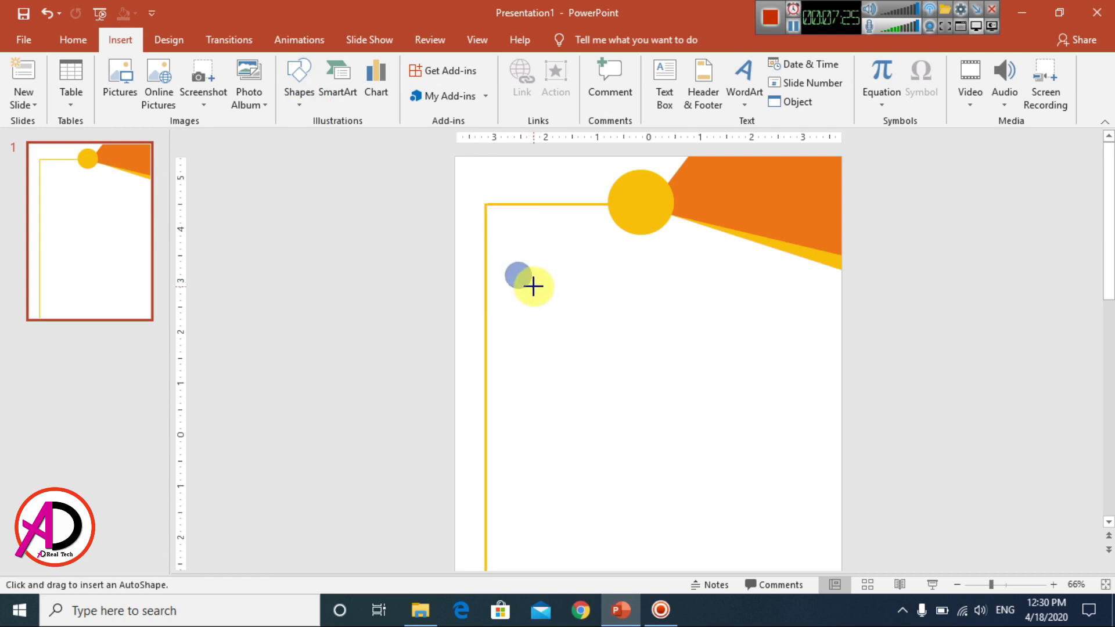
pyautogui.moveTo(533, 285); pyautogui.dragTo(532, 288)
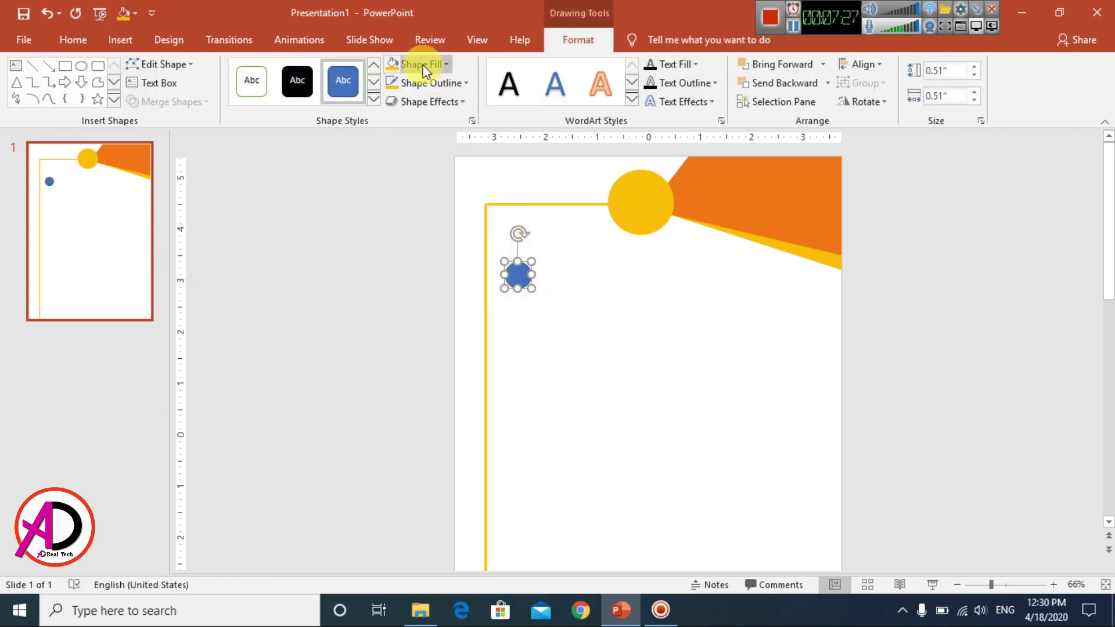
pyautogui.click(422, 64)
pyautogui.click(393, 223)
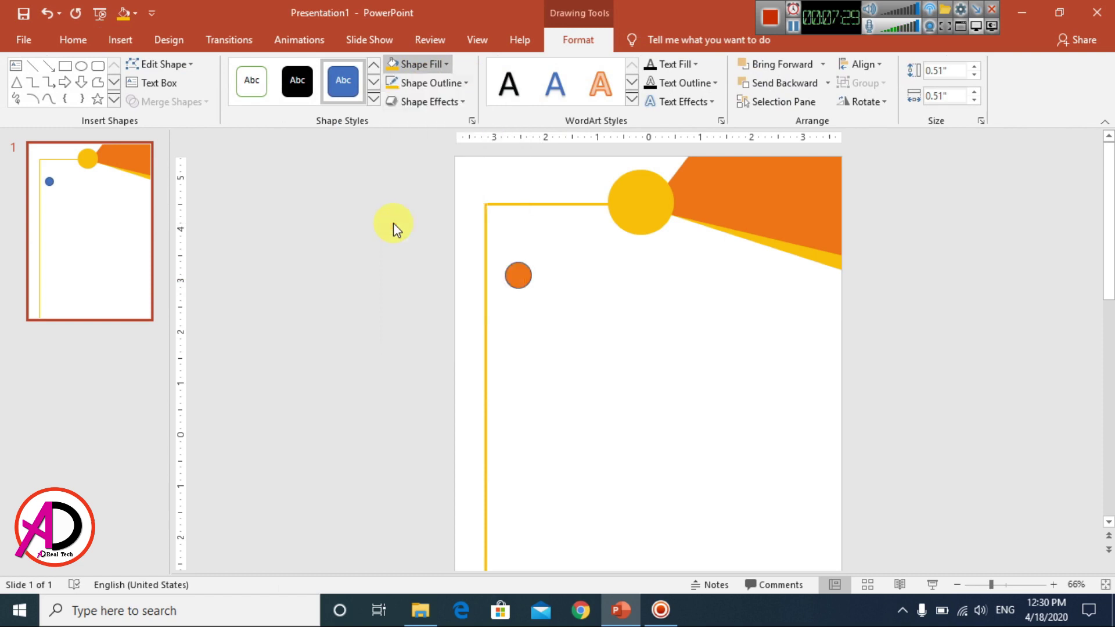
pyautogui.click(440, 83)
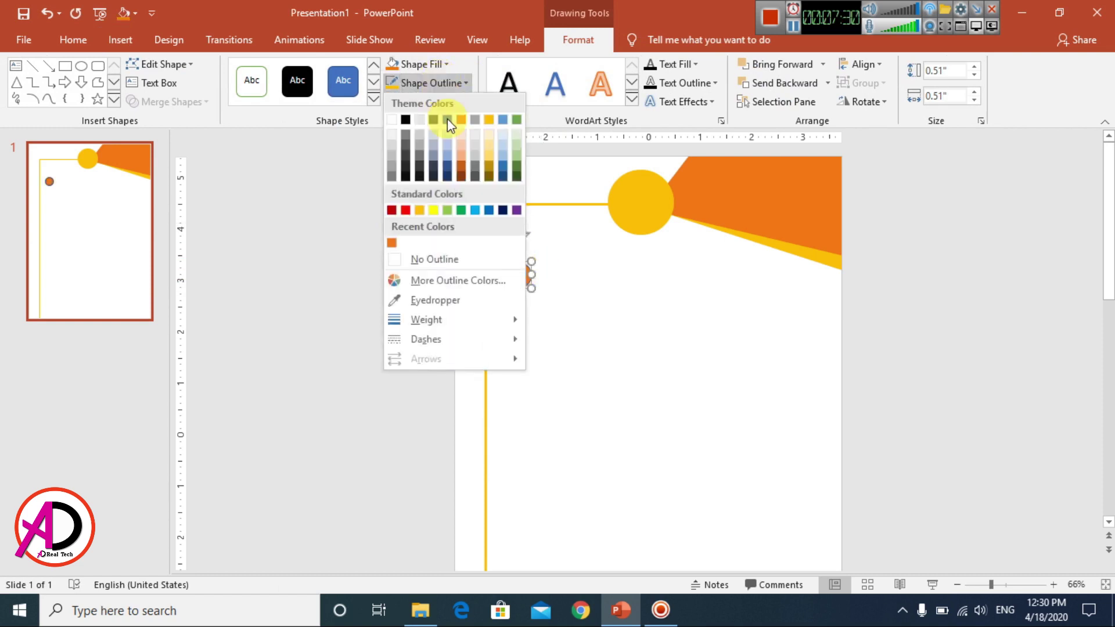
pyautogui.click(450, 255)
pyautogui.moveTo(522, 281); pyautogui.dragTo(487, 255)
# - Resize the orange circle to 0.37" and duplicate it twice, evenly spaced down the line
pyautogui.scroll(6, 518, 284)
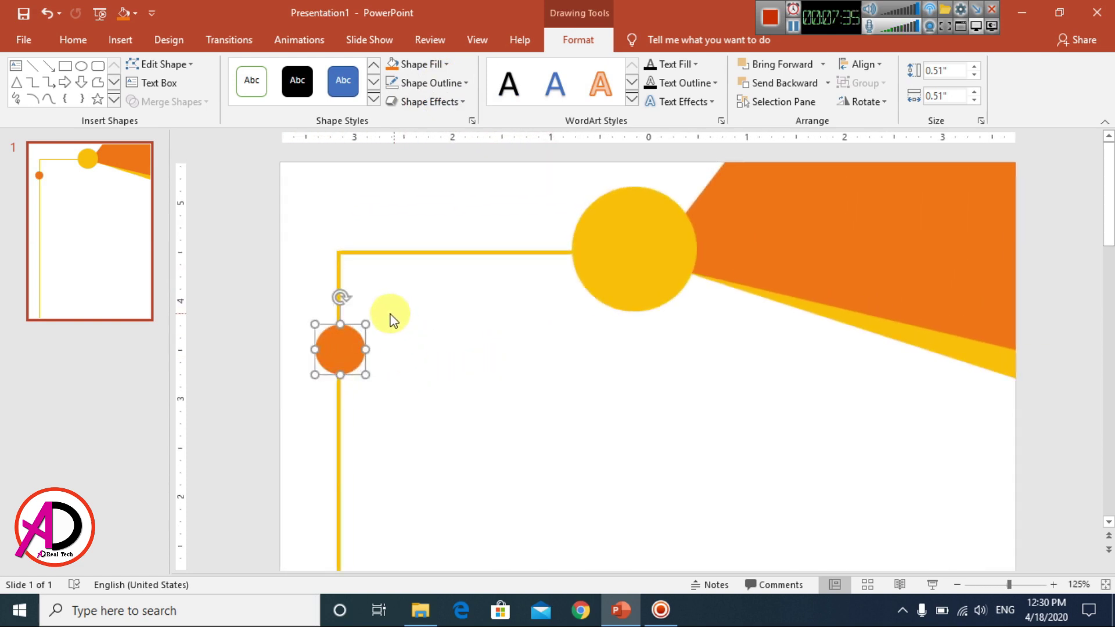
pyautogui.click(360, 328)
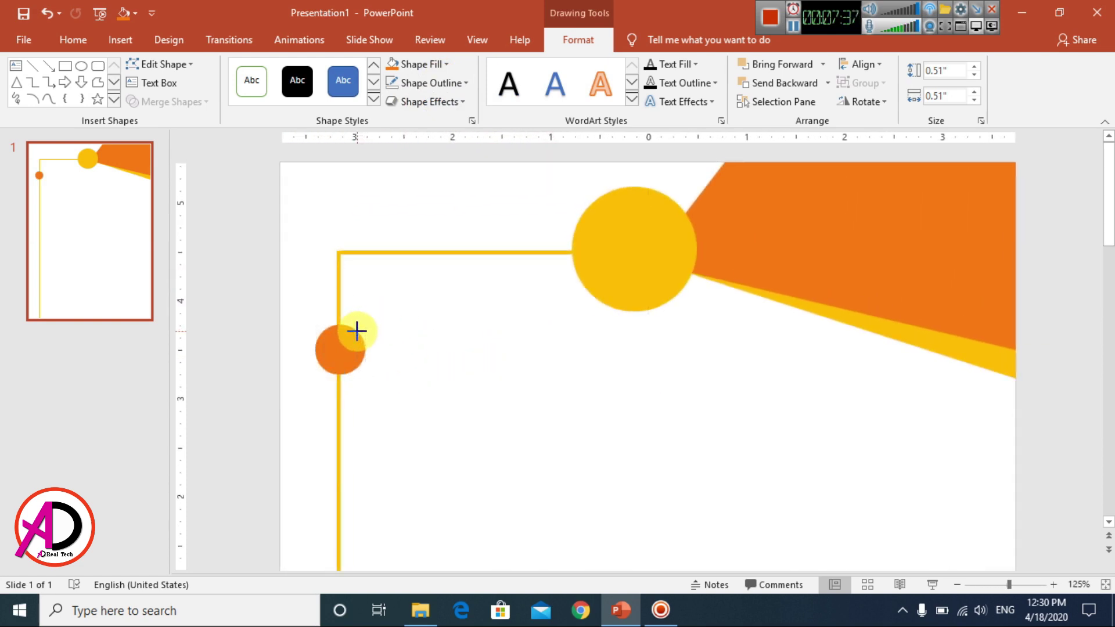
pyautogui.moveTo(349, 336); pyautogui.dragTo(345, 351)
pyautogui.scroll(-5, 495, 381)
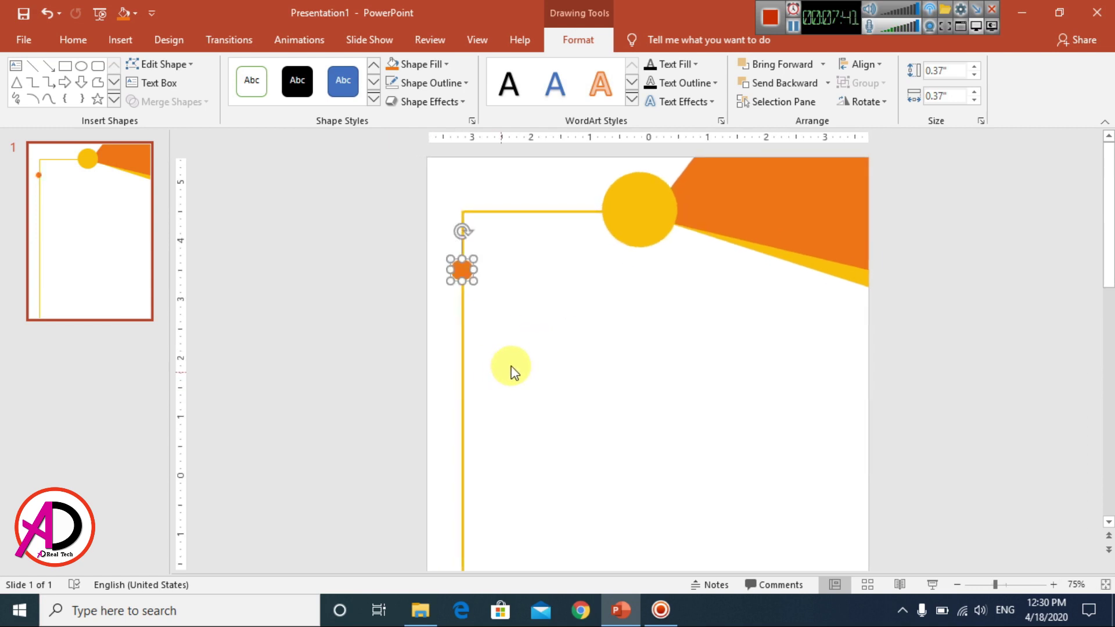
pyautogui.moveTo(461, 269); pyautogui.dragTo(461, 317)
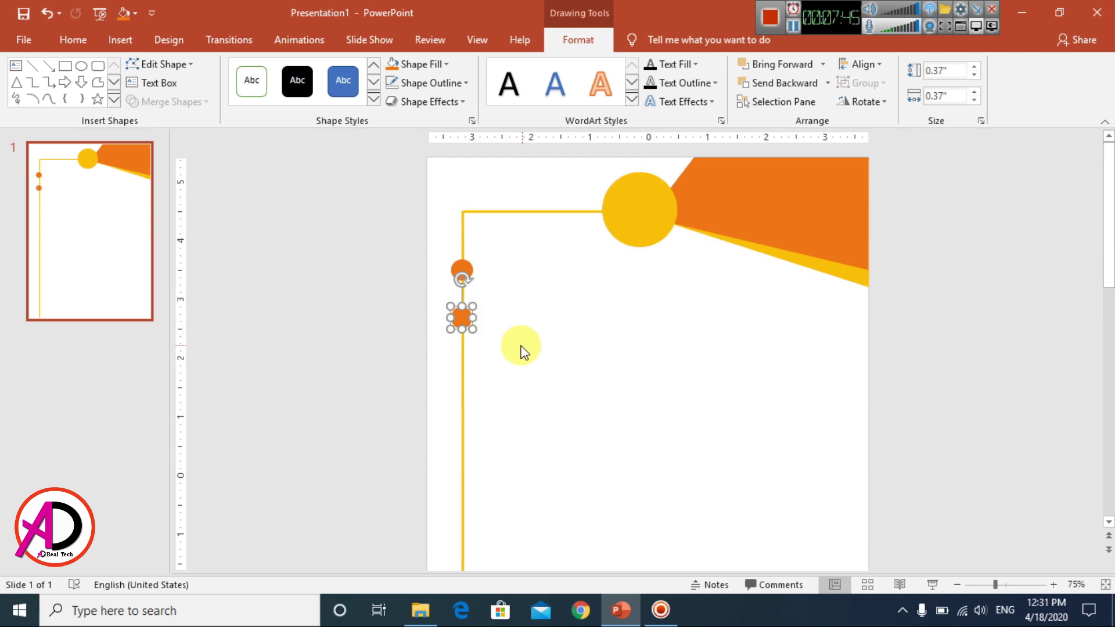
pyautogui.hotkey('ctrl', 'd')
pyautogui.click(576, 364)
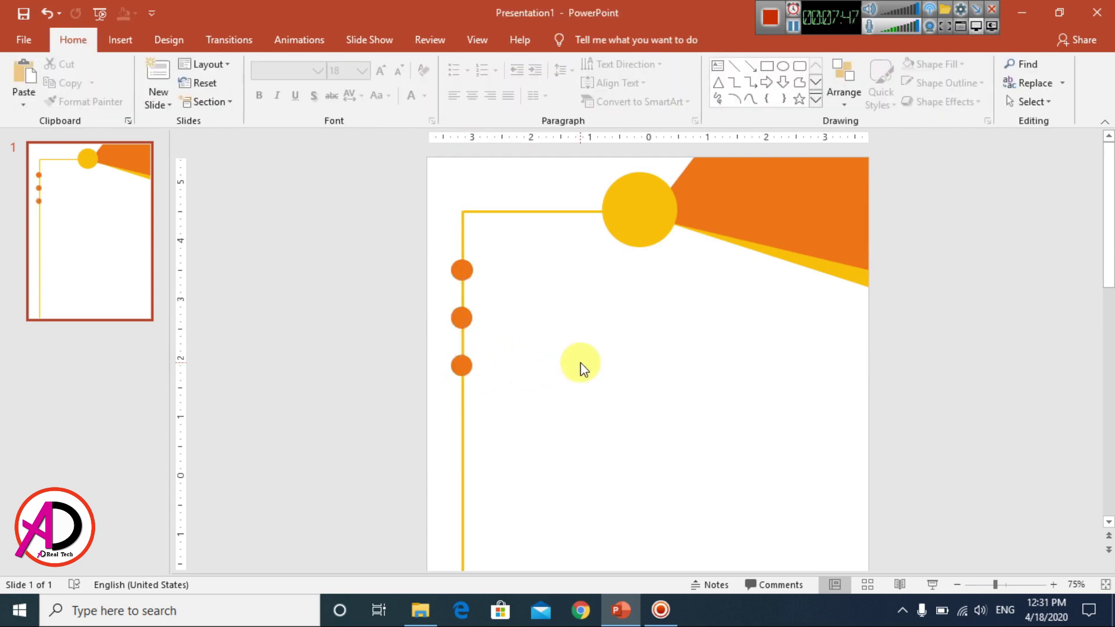
# - Drag the phone image from File Explorer's tools folder onto the PowerPoint slide
pyautogui.scroll(-3, 580, 367)
pyautogui.scroll(5, 580, 367)
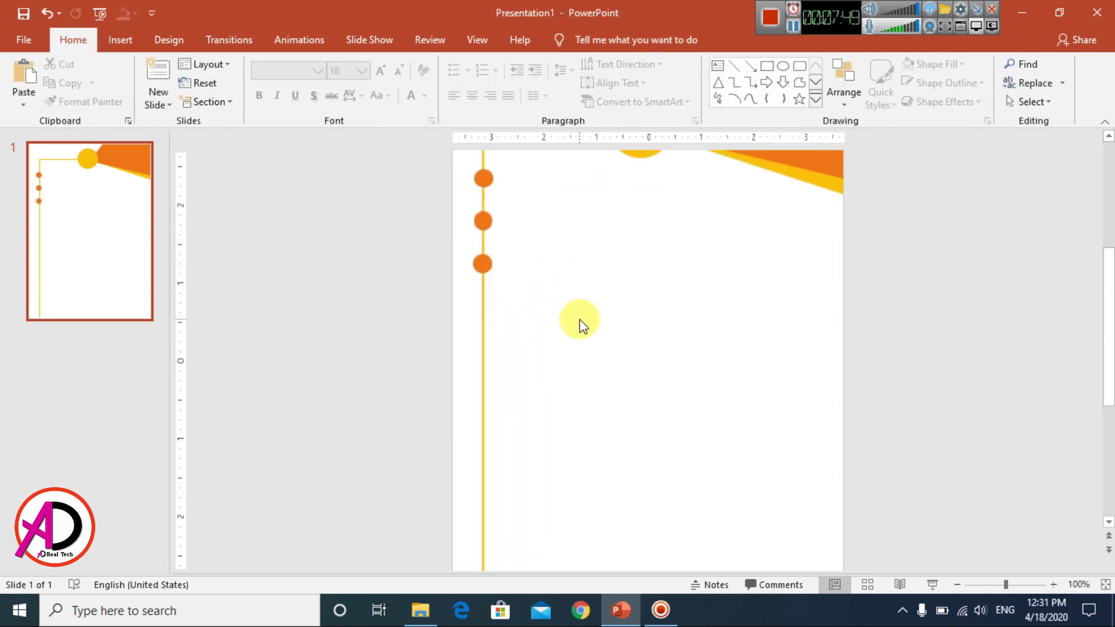
pyautogui.scroll(2, 579, 319)
pyautogui.scroll(3, 604, 329)
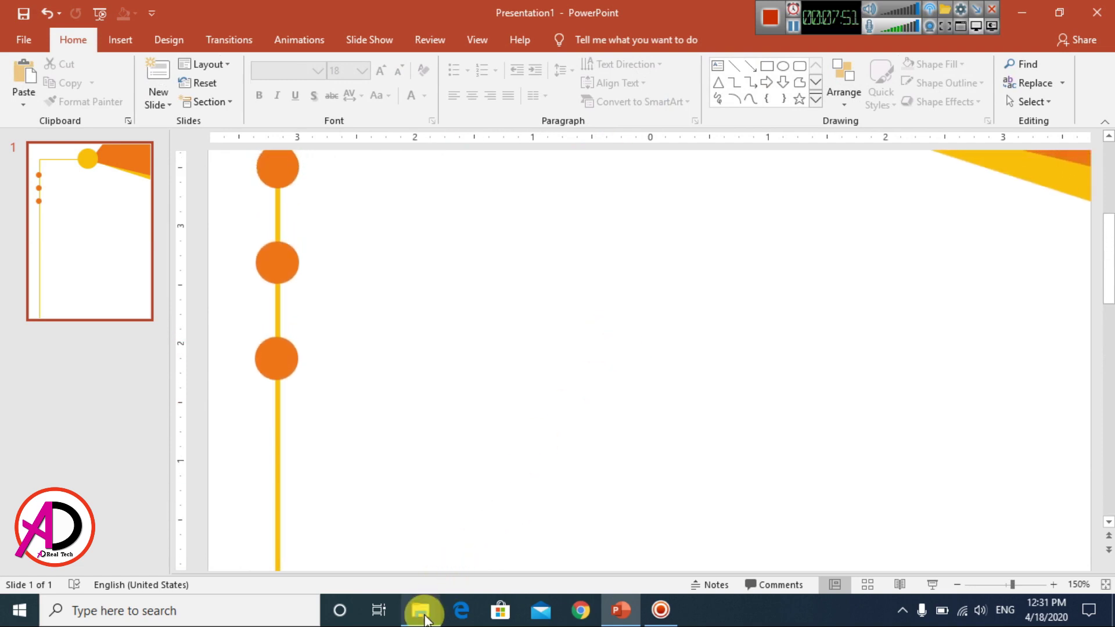
pyautogui.click(422, 610)
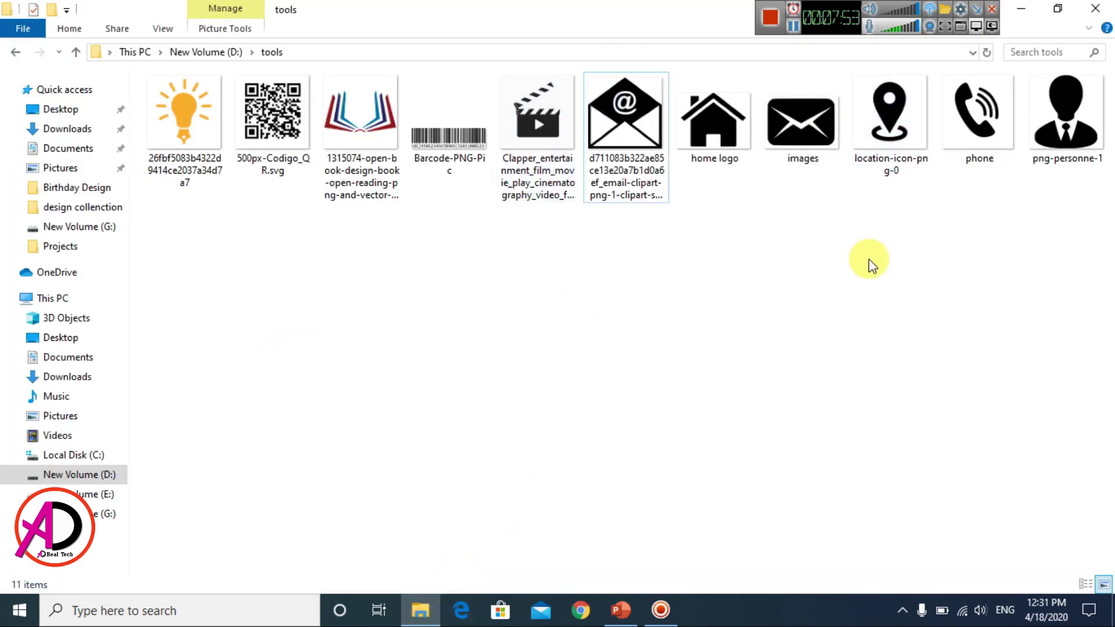
pyautogui.click(981, 133)
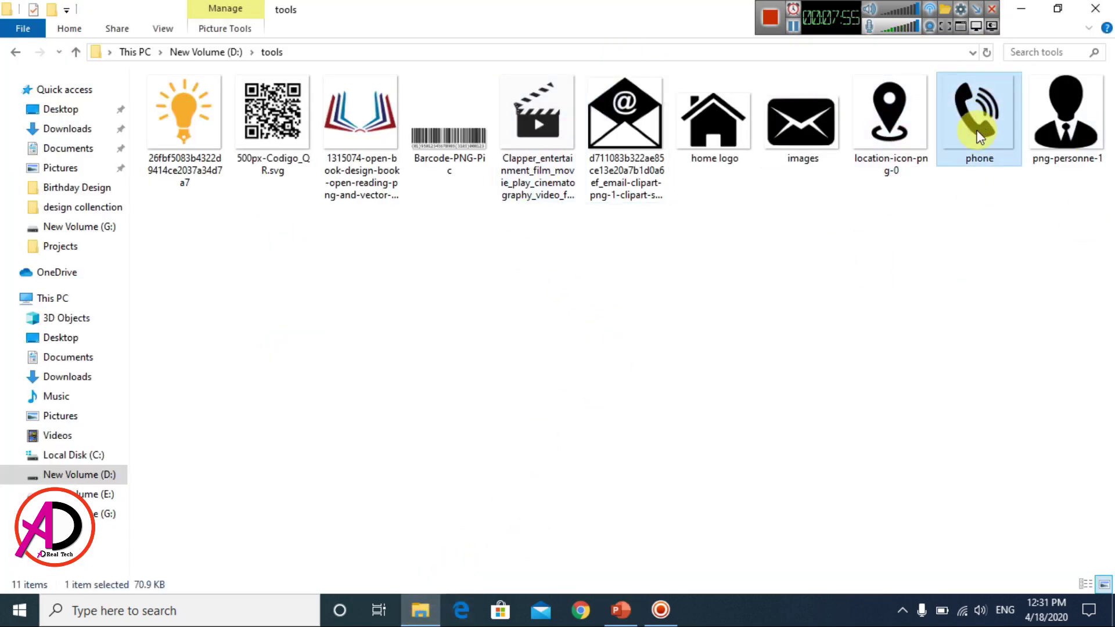
pyautogui.moveTo(985, 134); pyautogui.dragTo(503, 342)
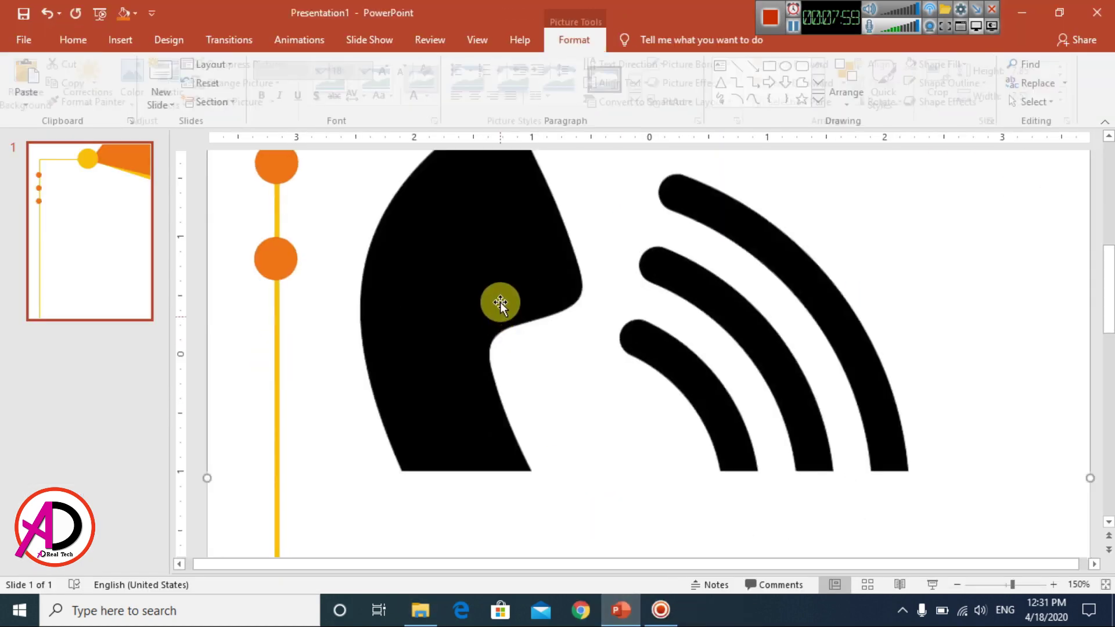
# - Shrink the phone picture to about 0.28" by 0.27" and place it on the top orange circle
pyautogui.scroll(-10, 537, 290)
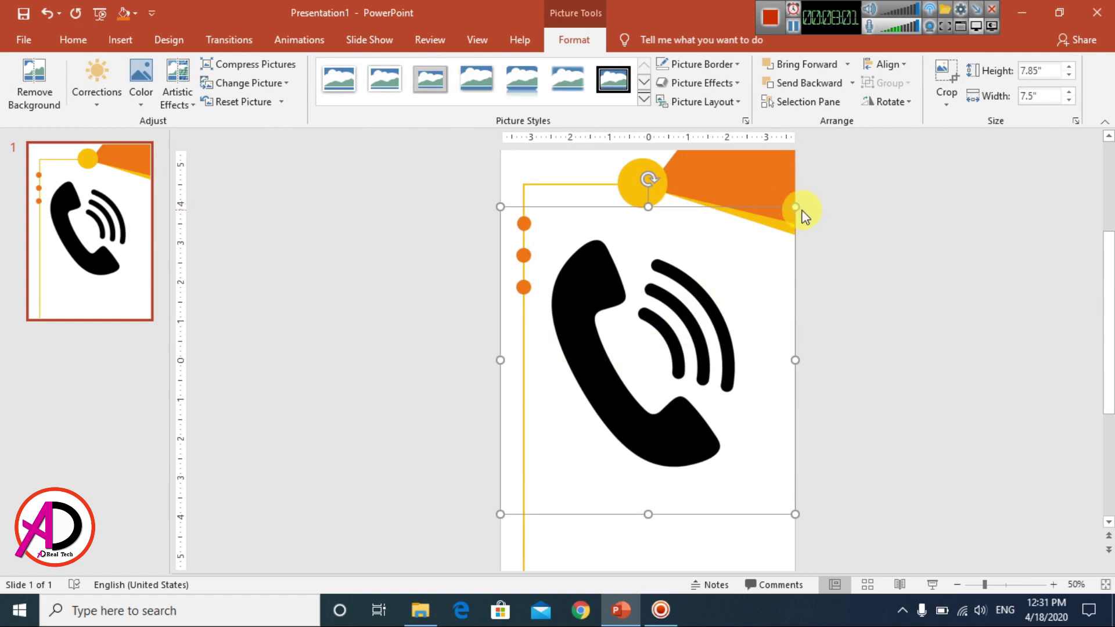
pyautogui.moveTo(795, 206); pyautogui.dragTo(524, 225)
pyautogui.scroll(10, 464, 322)
pyautogui.moveTo(307, 385); pyautogui.dragTo(289, 366)
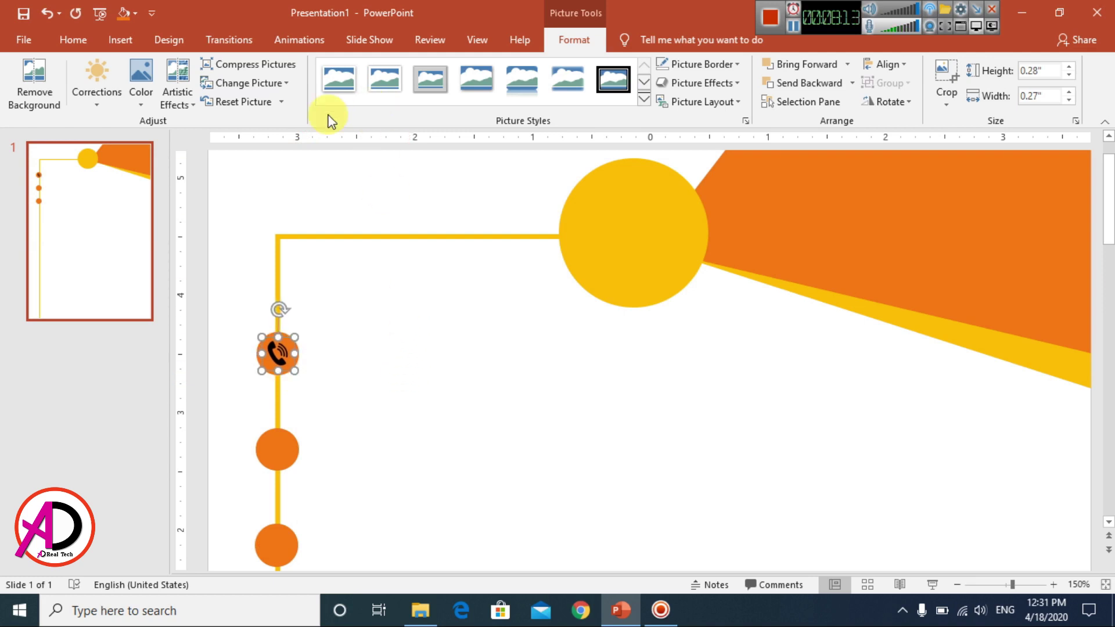
# - Recolour the phone icon with the Washout colour option
pyautogui.click(141, 100)
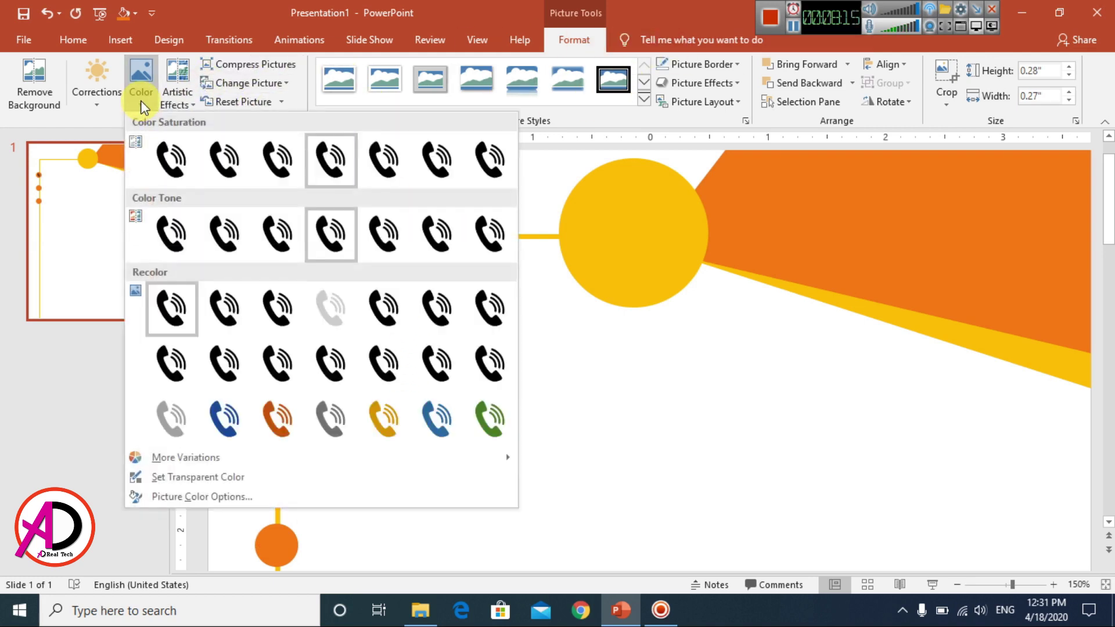
pyautogui.click(325, 309)
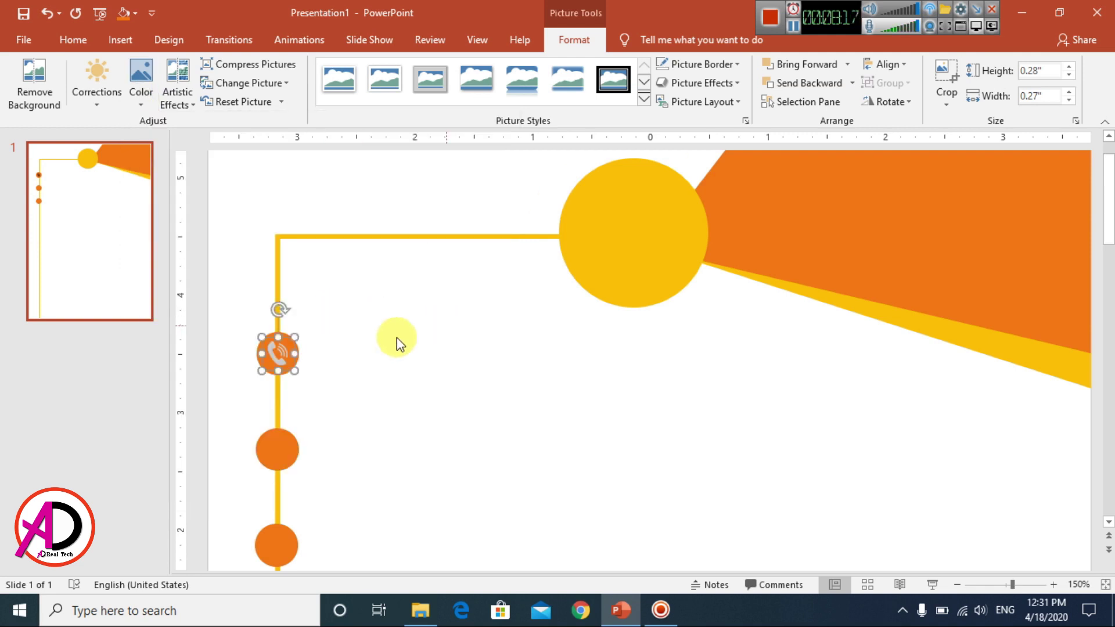
pyautogui.click(187, 105)
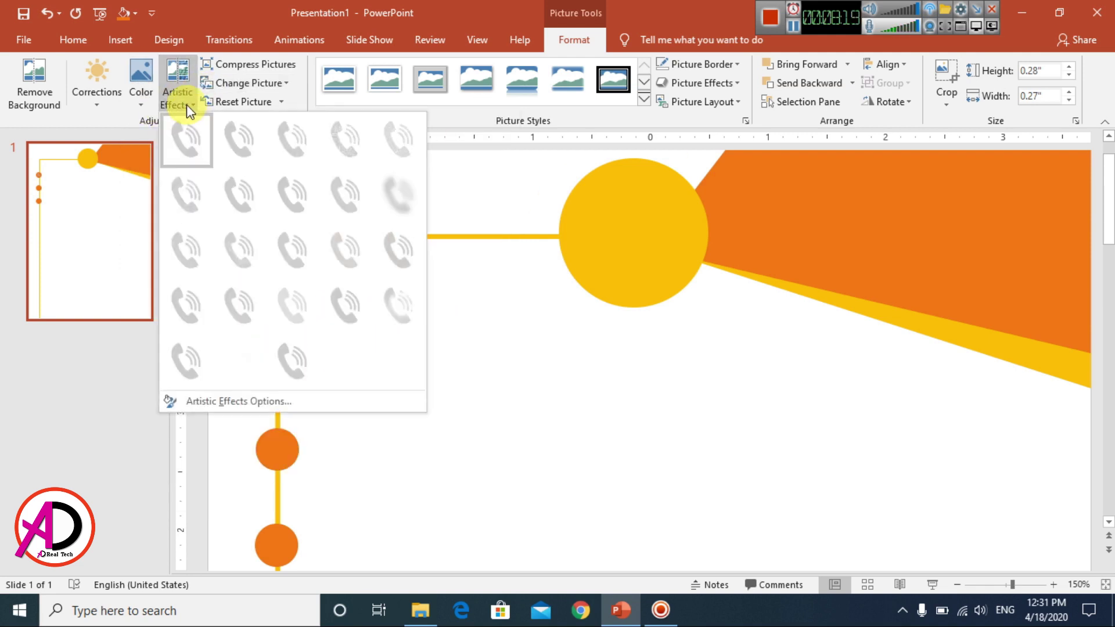
pyautogui.click(406, 141)
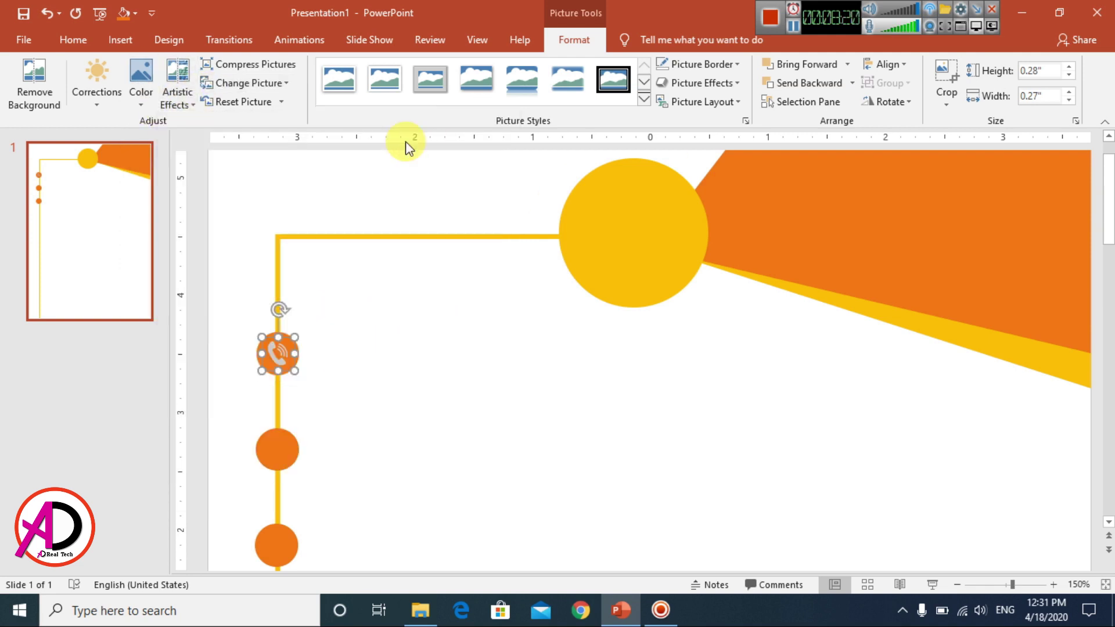
pyautogui.click(355, 364)
pyautogui.scroll(-5, 369, 426)
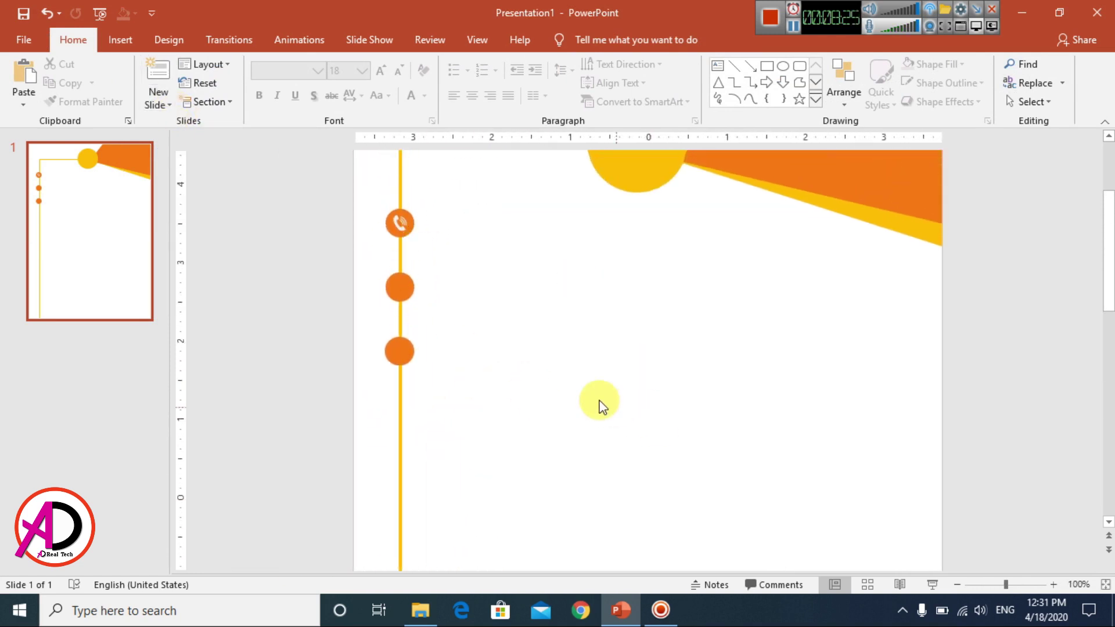
pyautogui.scroll(-3, 554, 410)
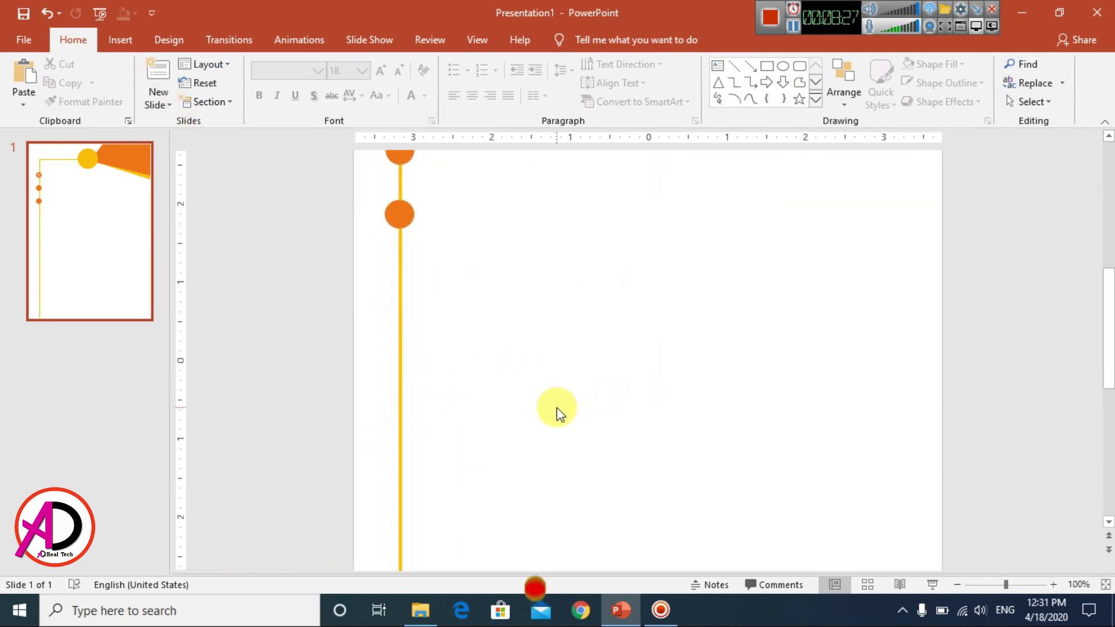
pyautogui.scroll(3, 667, 406)
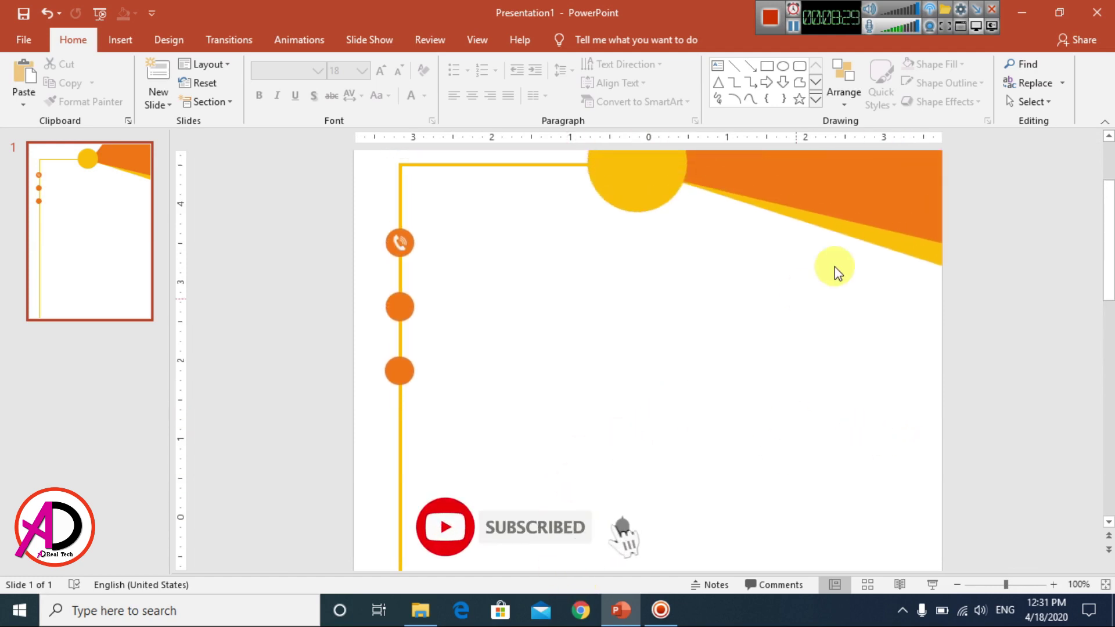
# - Drag the 'home logo' image from File Explorer's tools folder onto the PowerPoint slide
pyautogui.click(420, 610)
pyautogui.click(874, 268)
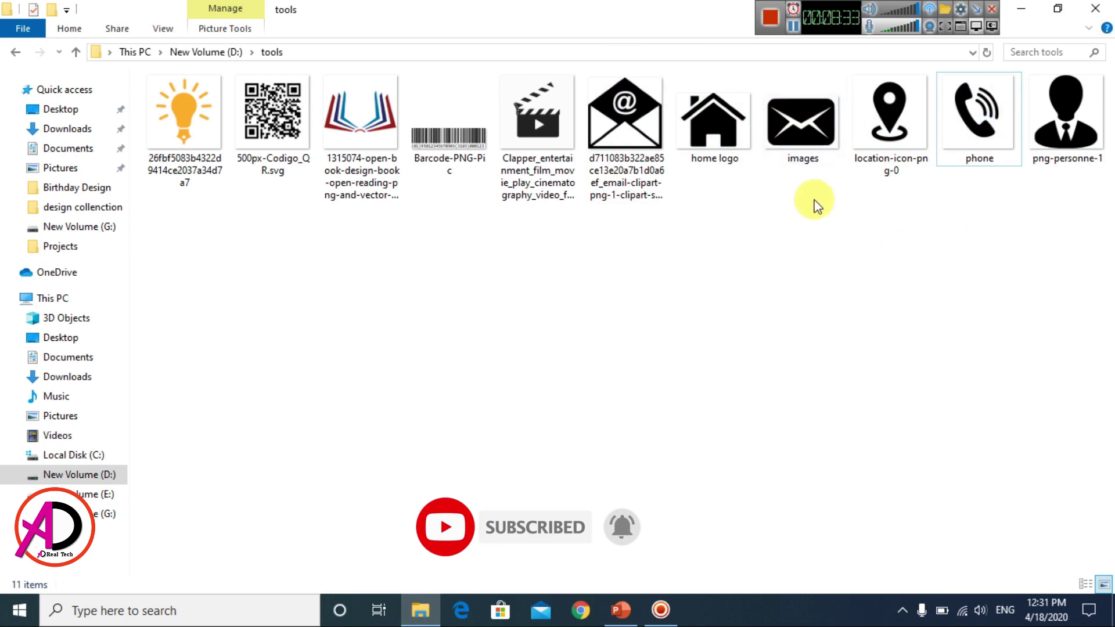
pyautogui.click(731, 129)
pyautogui.moveTo(732, 122); pyautogui.dragTo(454, 249)
# - Shrink the house picture and position it on the second orange circle
pyautogui.scroll(-5, 890, 249)
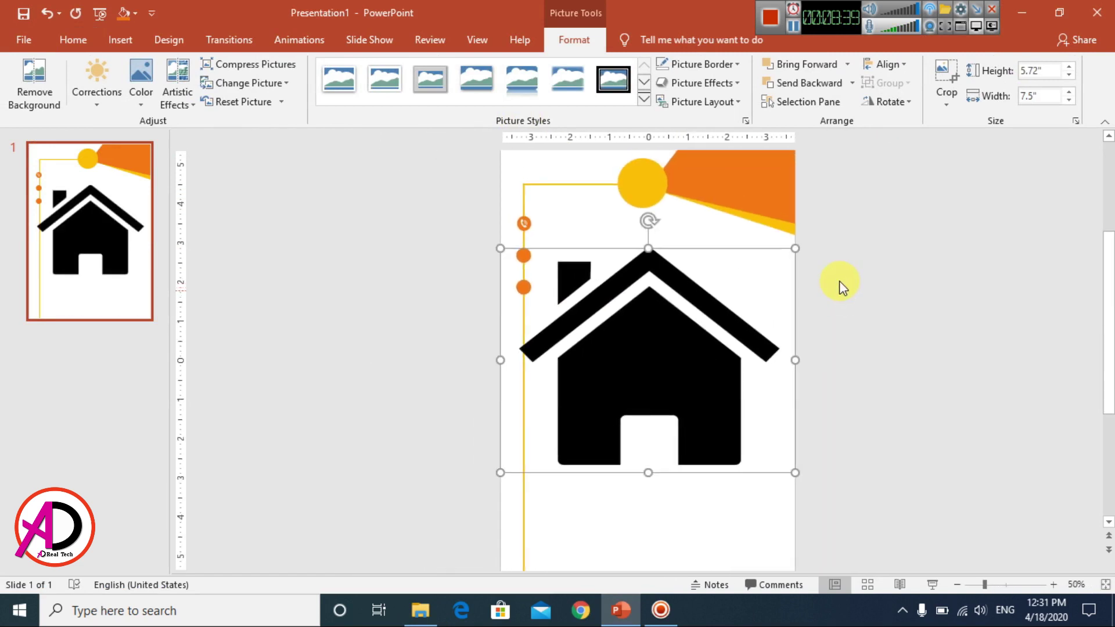
pyautogui.press('Delete')
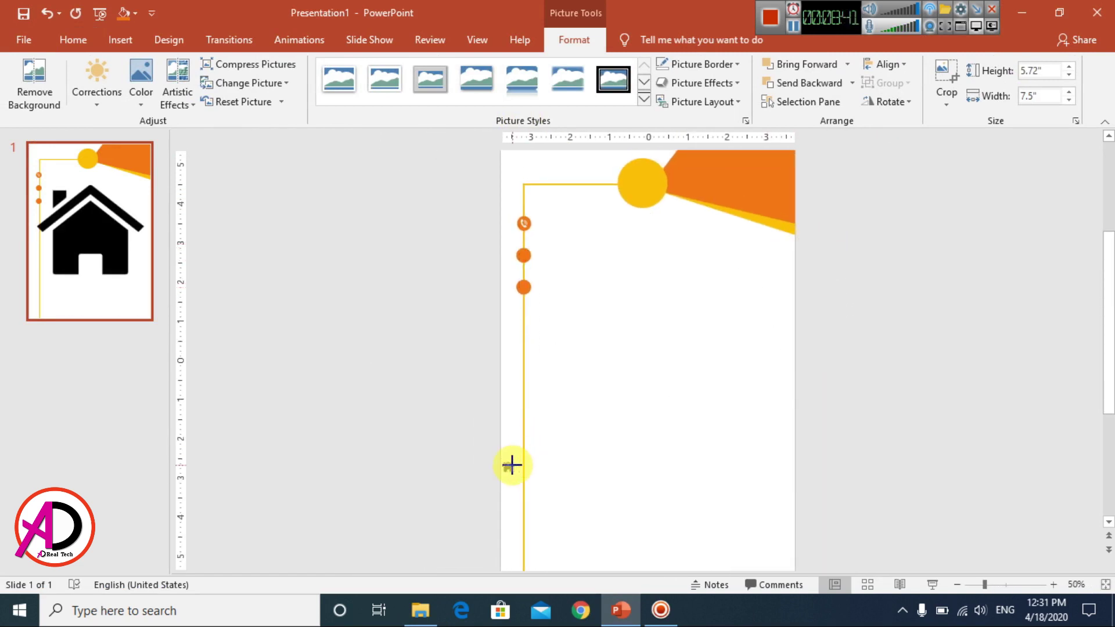
pyautogui.moveTo(521, 460); pyautogui.dragTo(521, 248)
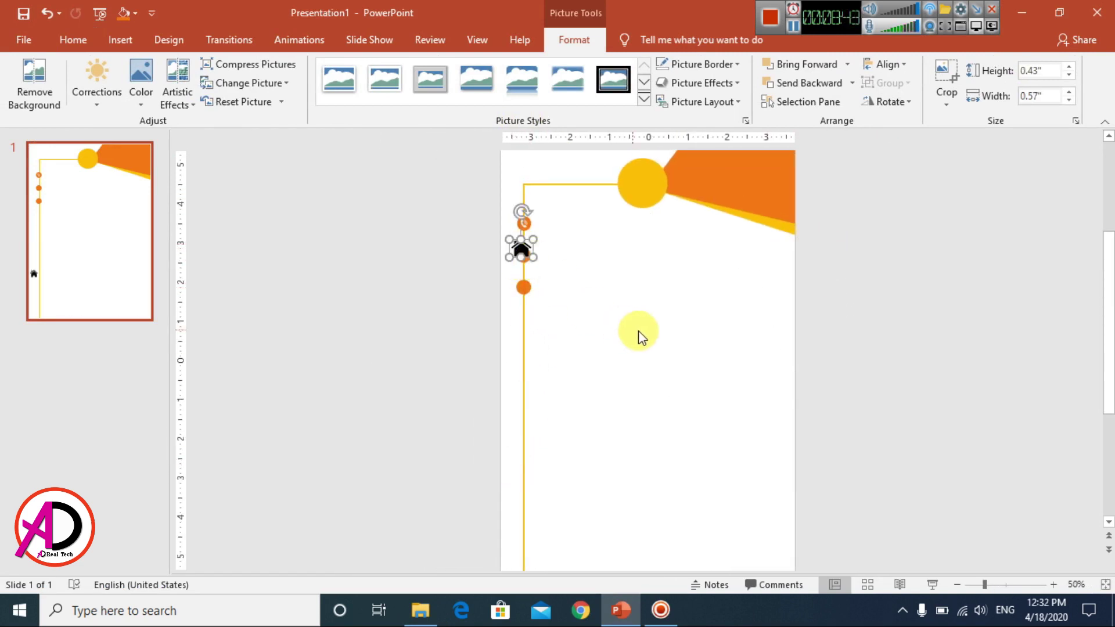
pyautogui.scroll(5, 644, 340)
pyautogui.moveTo(280, 359); pyautogui.dragTo(281, 383)
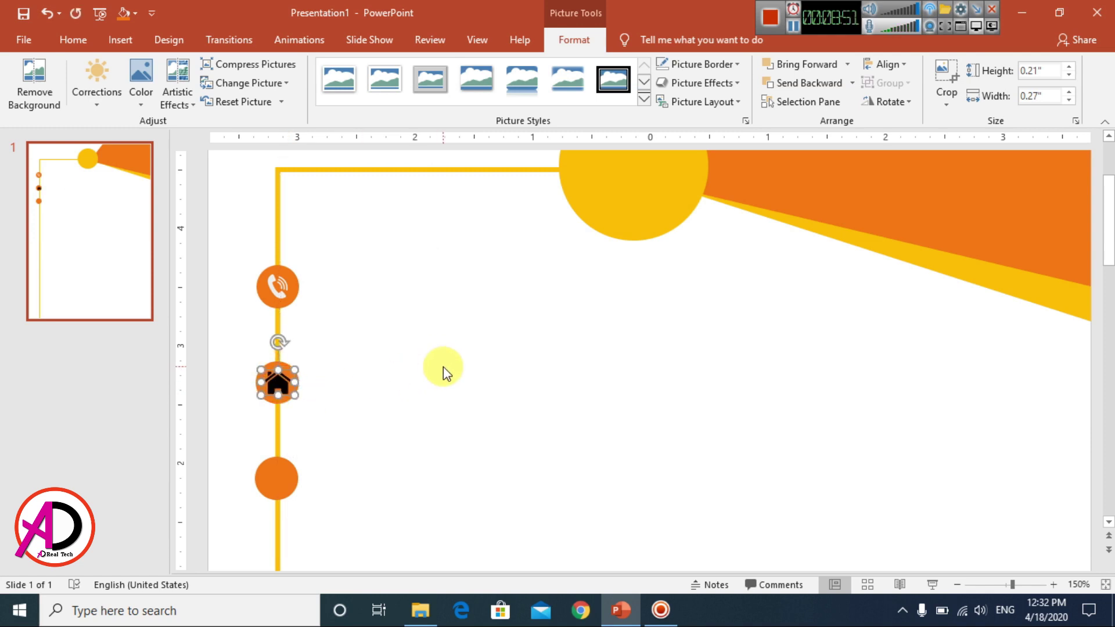
# - Recolour the house icon with the Washout colour option
pyautogui.click(96, 92)
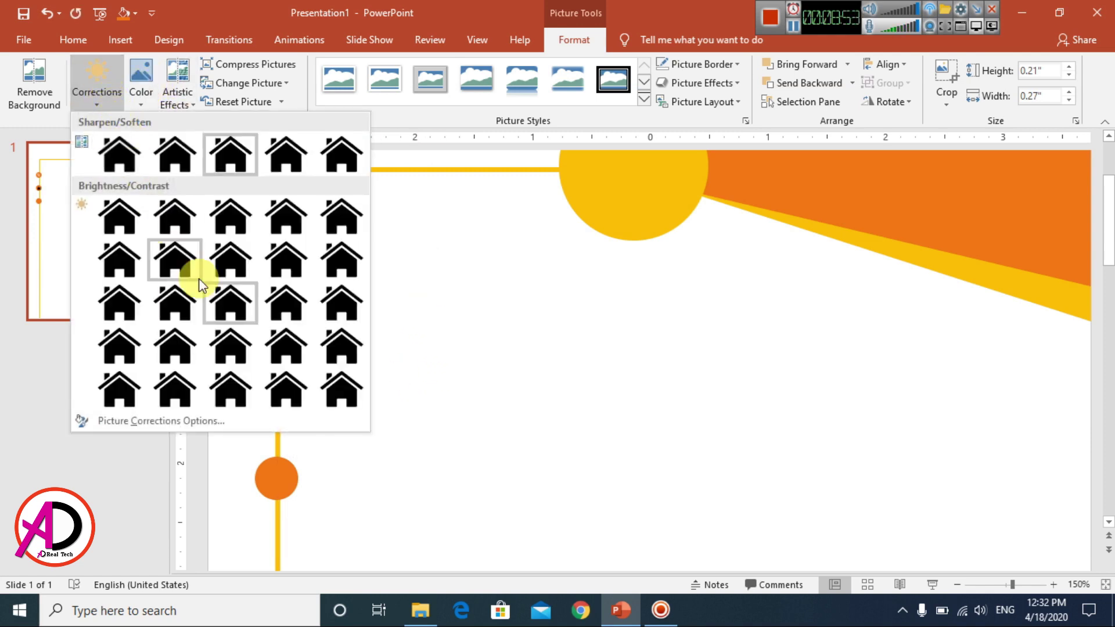
pyautogui.click(292, 301)
pyautogui.click(139, 96)
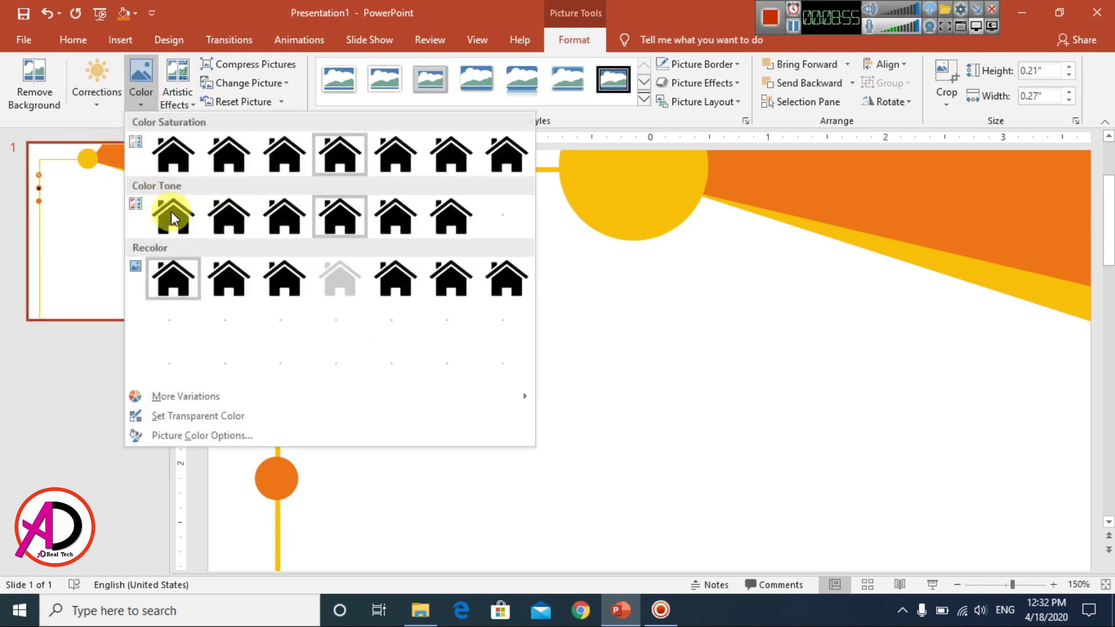
pyautogui.click(348, 280)
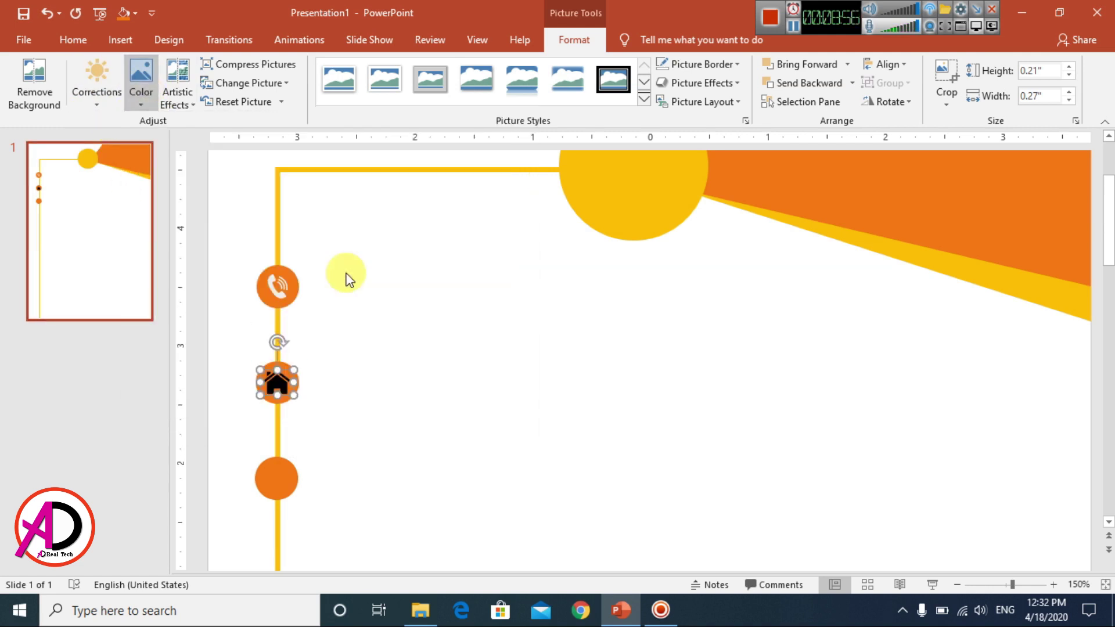
pyautogui.click(180, 96)
pyautogui.click(389, 344)
# - Recheck the phone and house icons unchanged, then select the envelope email image in File Explorer
pyautogui.click(296, 276)
pyautogui.click(176, 96)
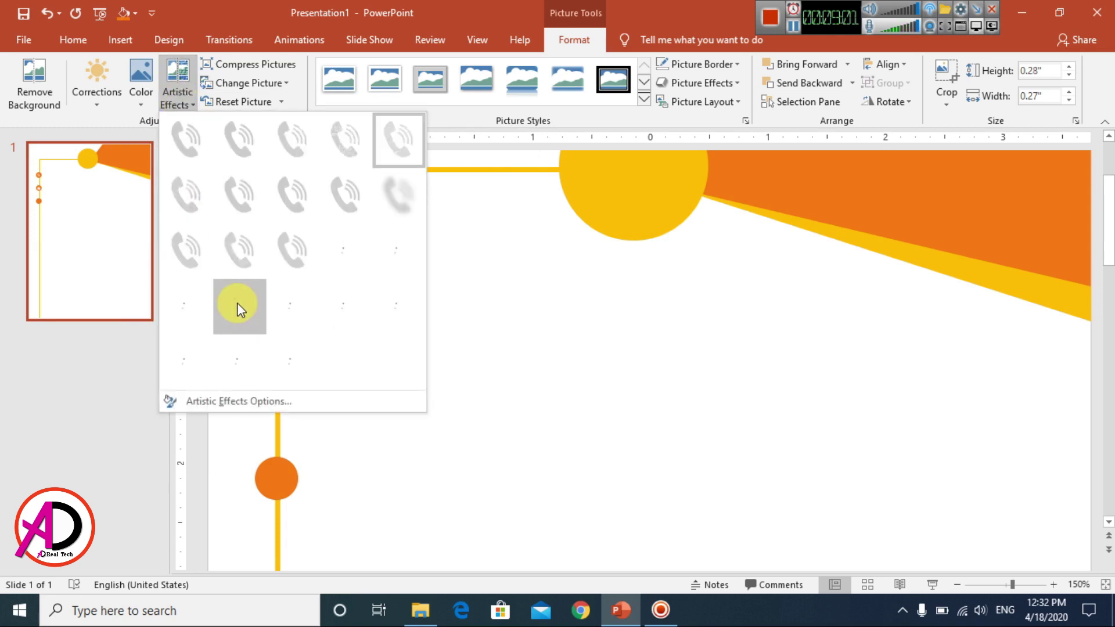
pyautogui.click(232, 355)
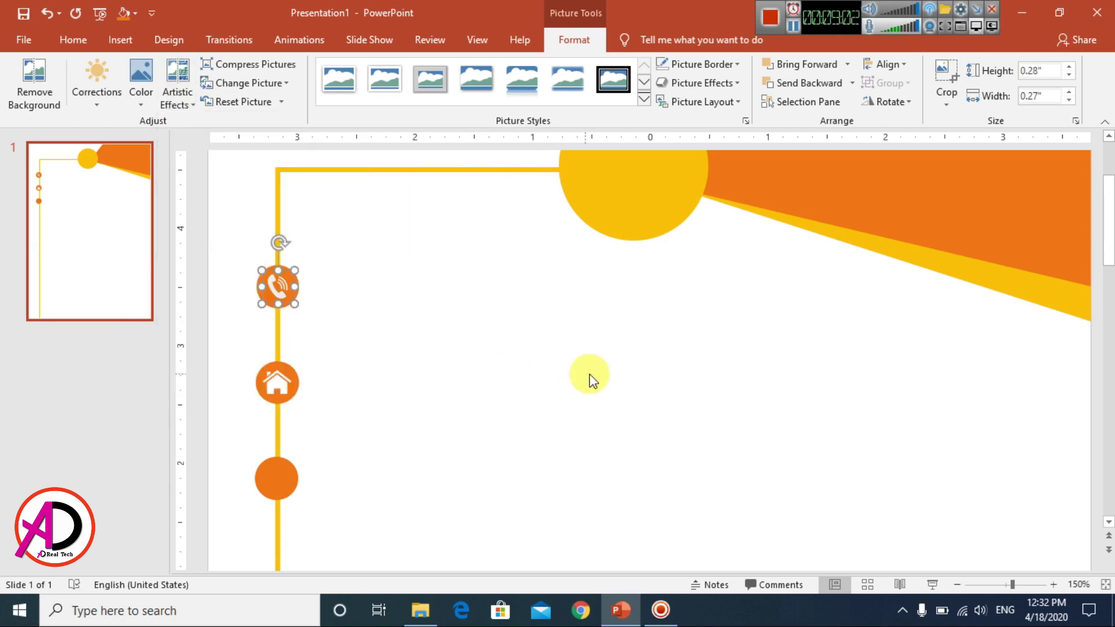
pyautogui.click(336, 277)
pyautogui.doubleClick(302, 378)
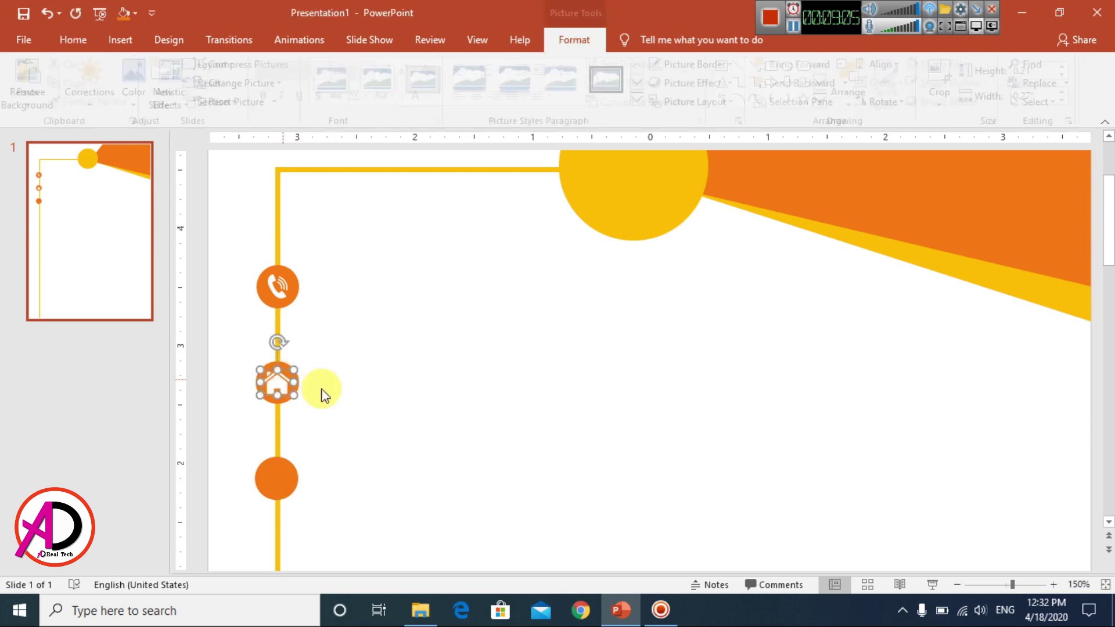
pyautogui.click(415, 366)
pyautogui.scroll(-5, 465, 336)
pyautogui.scroll(-3, 364, 284)
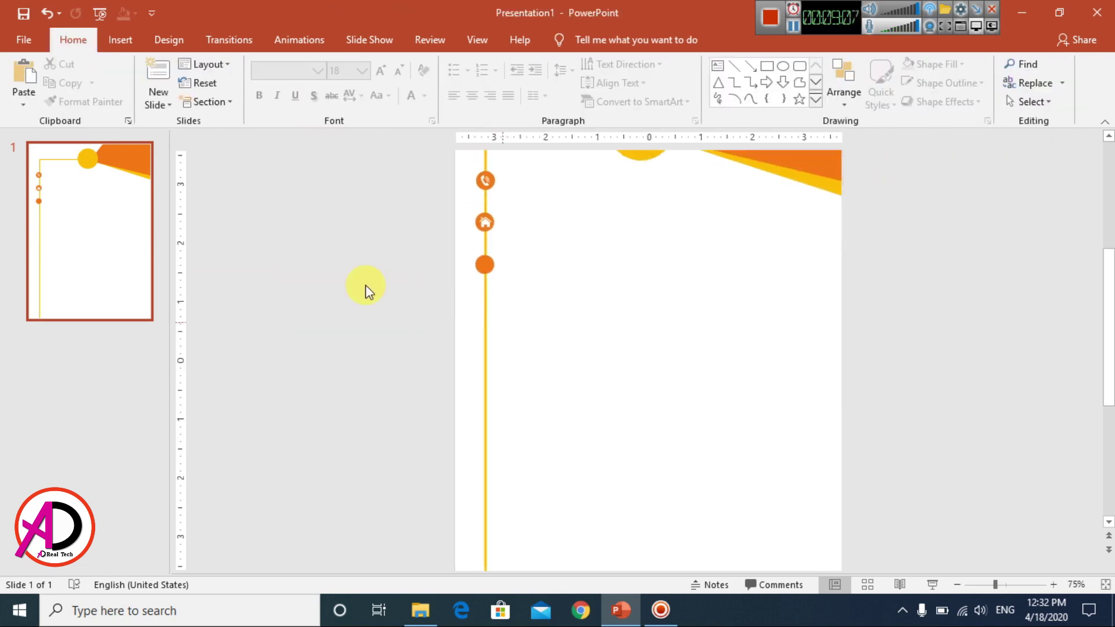
pyautogui.click(421, 610)
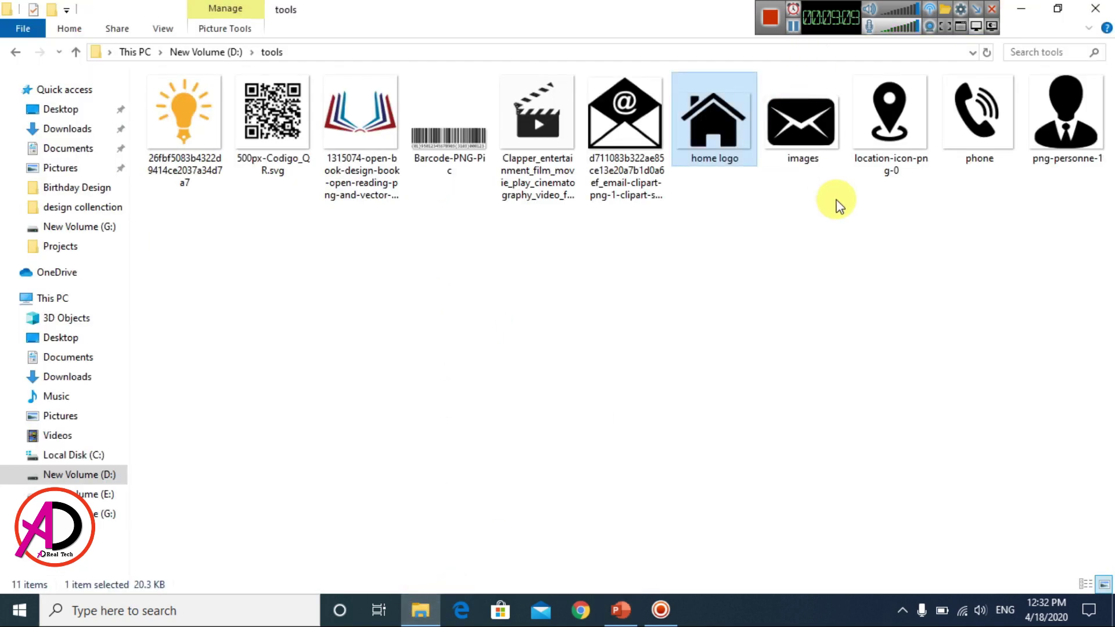
pyautogui.click(616, 109)
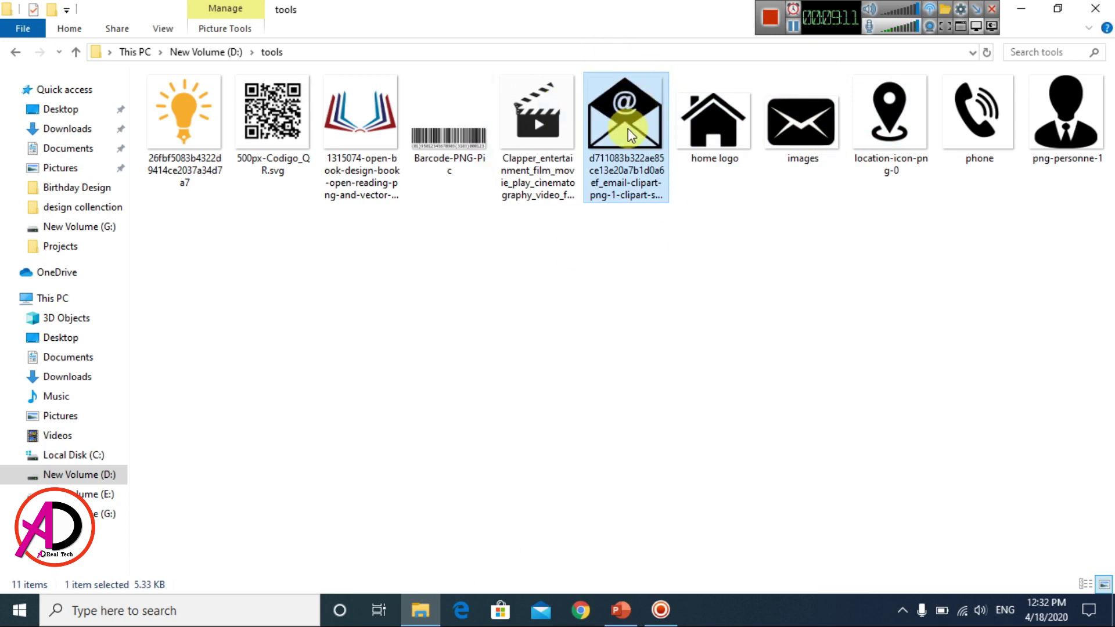
# - Bring the envelope email image onto the slide and shrink it into the third orange circle
pyautogui.moveTo(616, 163); pyautogui.dragTo(639, 335)
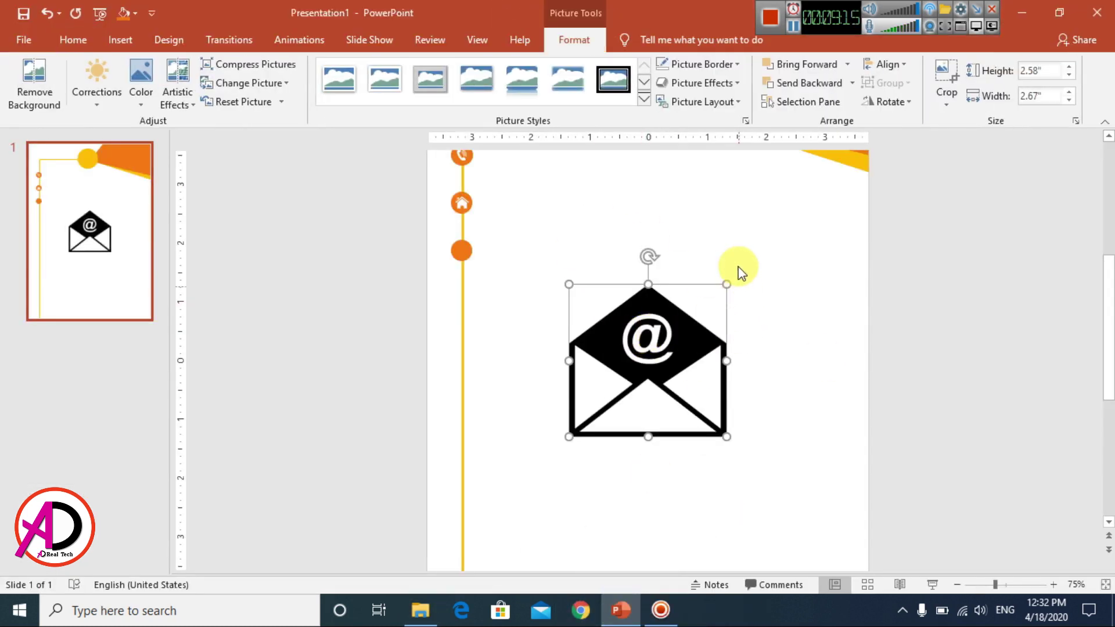
pyautogui.moveTo(723, 284); pyautogui.dragTo(471, 280)
pyautogui.scroll(10, 522, 311)
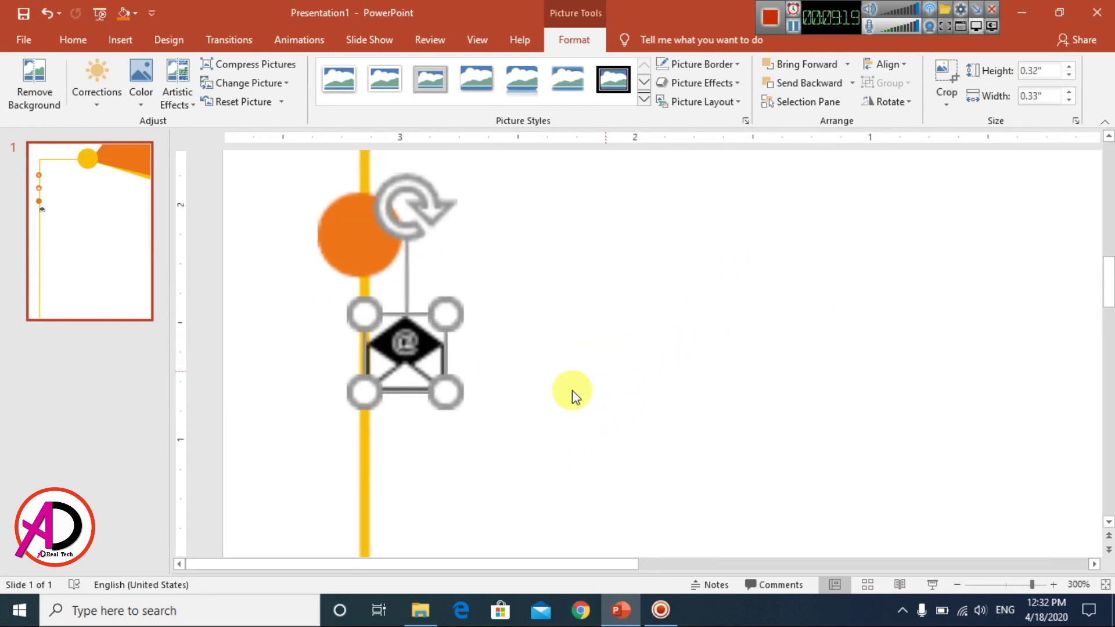
pyautogui.moveTo(442, 321); pyautogui.dragTo(385, 210)
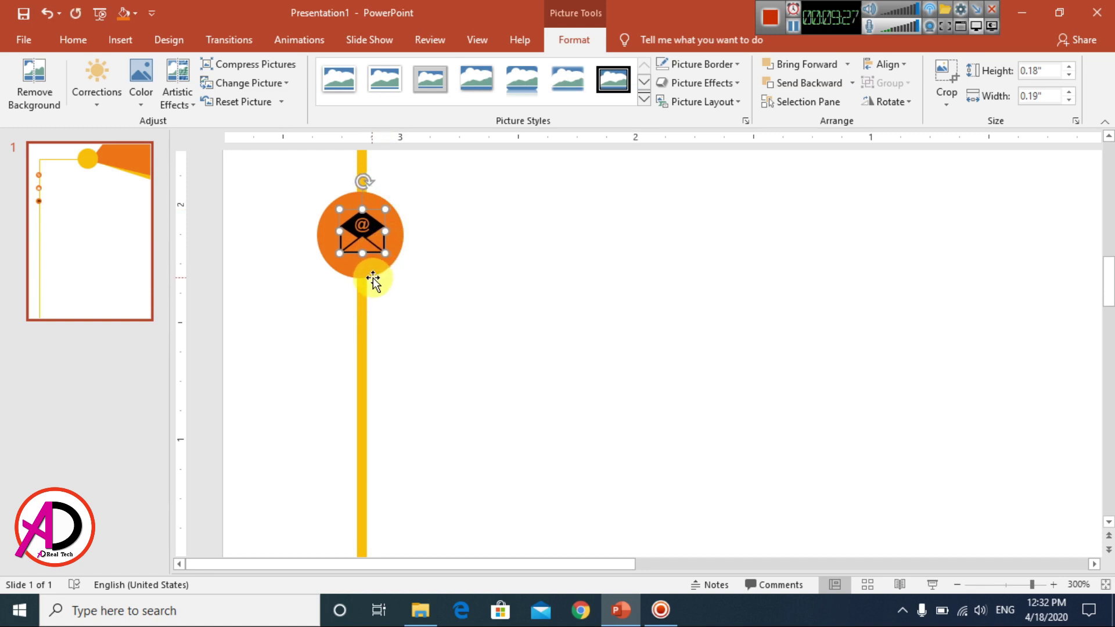
# - Recolour the envelope icon to a light washed-out tone
pyautogui.click(137, 99)
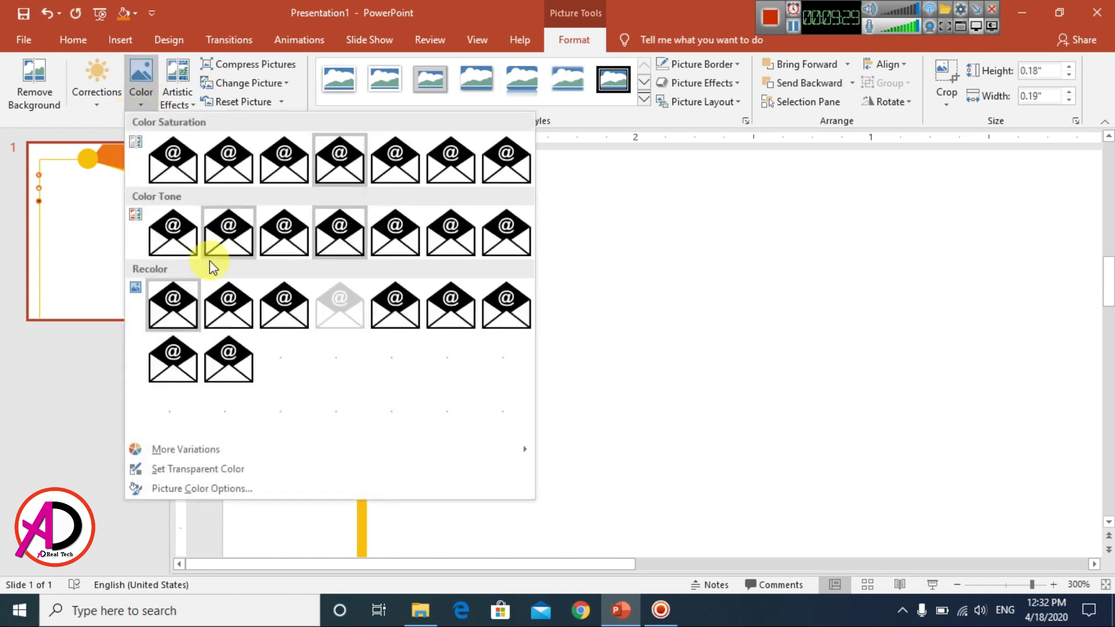
pyautogui.click(318, 334)
pyautogui.click(177, 96)
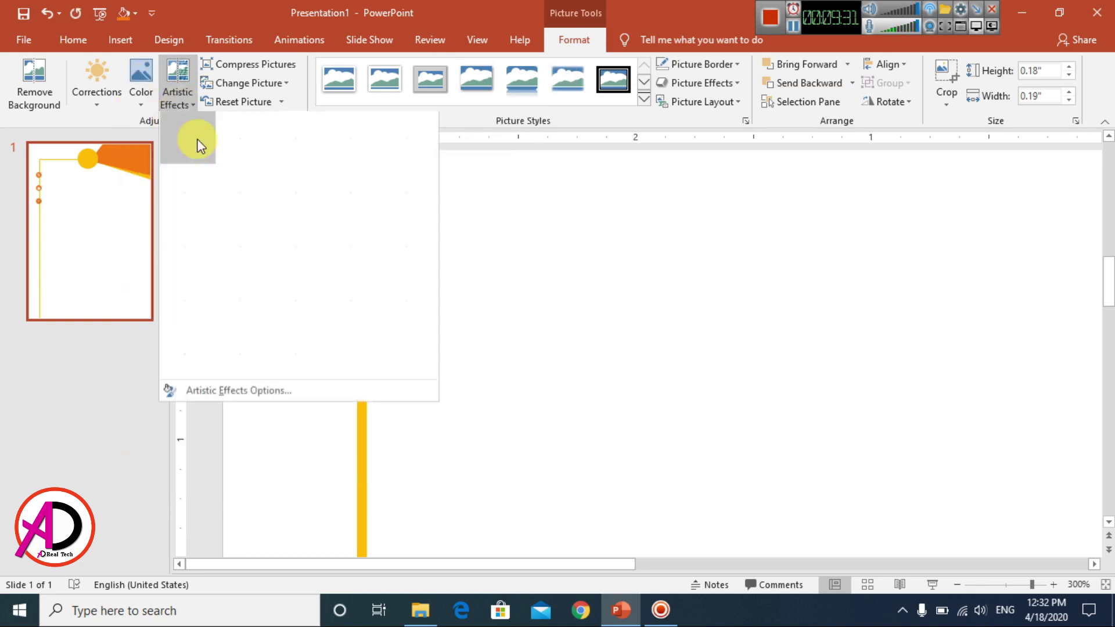
pyautogui.click(216, 350)
pyautogui.click(646, 388)
pyautogui.scroll(-5, 724, 464)
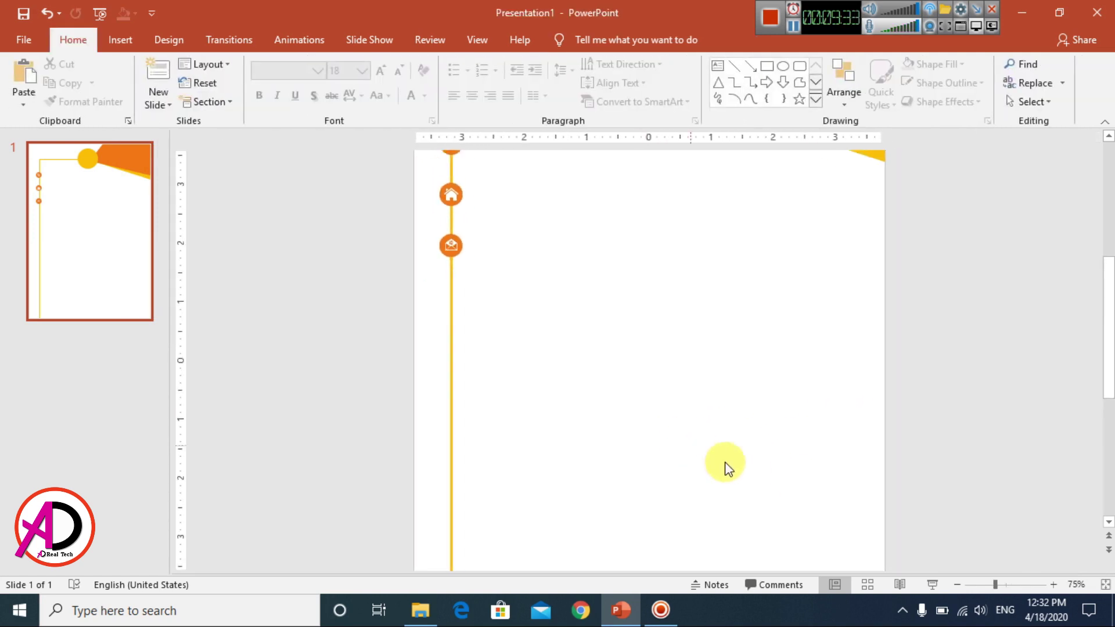
pyautogui.scroll(5, 788, 468)
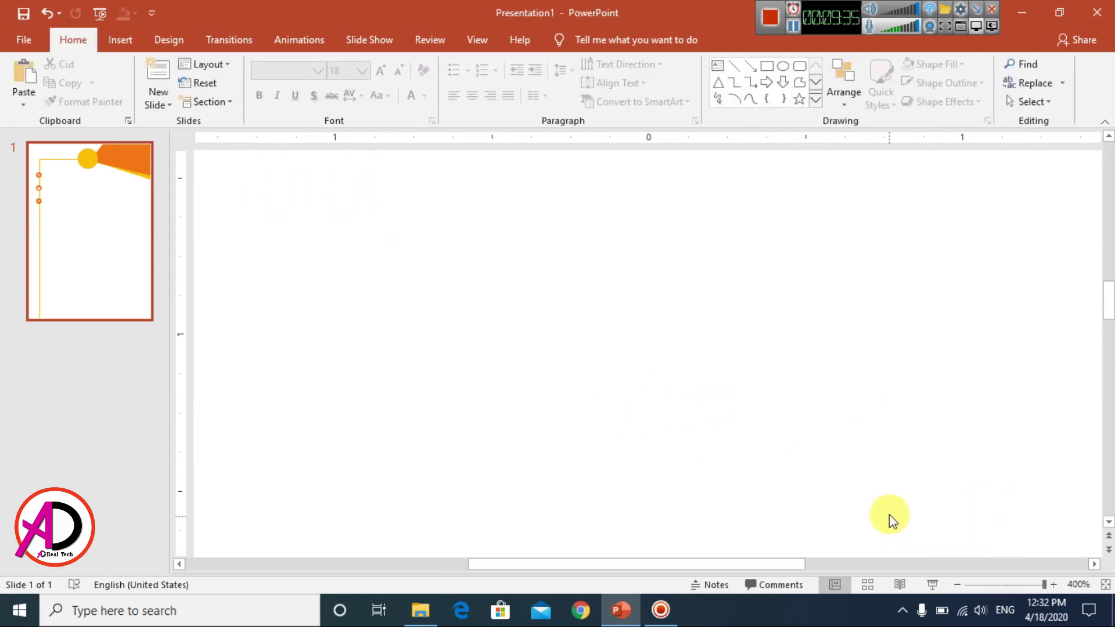
pyautogui.moveTo(726, 562); pyautogui.dragTo(364, 530)
pyautogui.scroll(3, 915, 447)
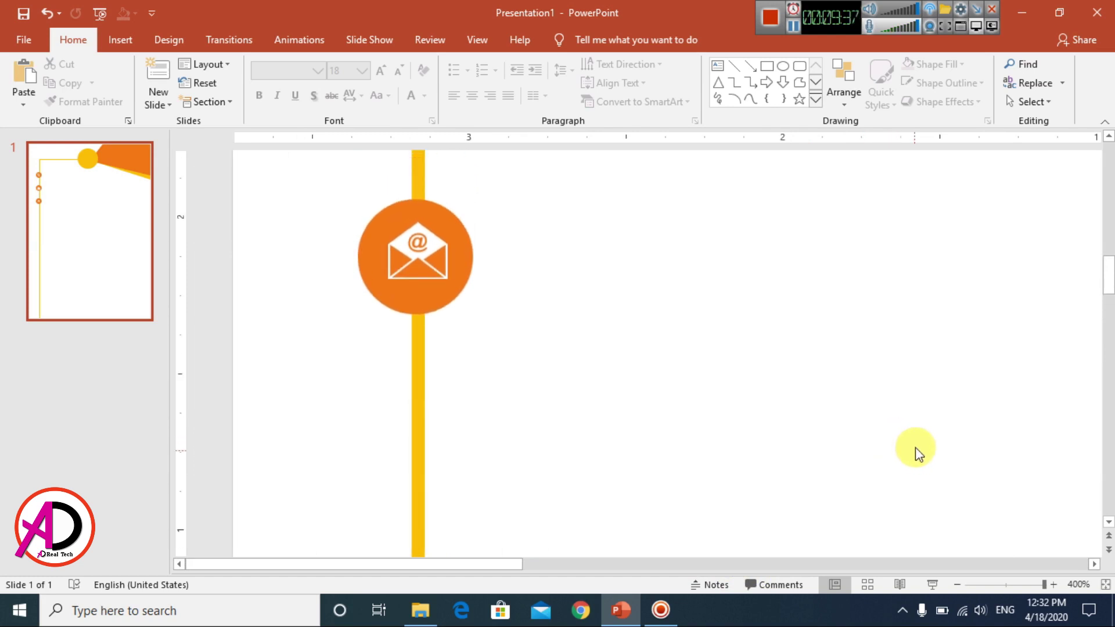
pyautogui.scroll(2, 919, 429)
pyautogui.scroll(-5, 918, 435)
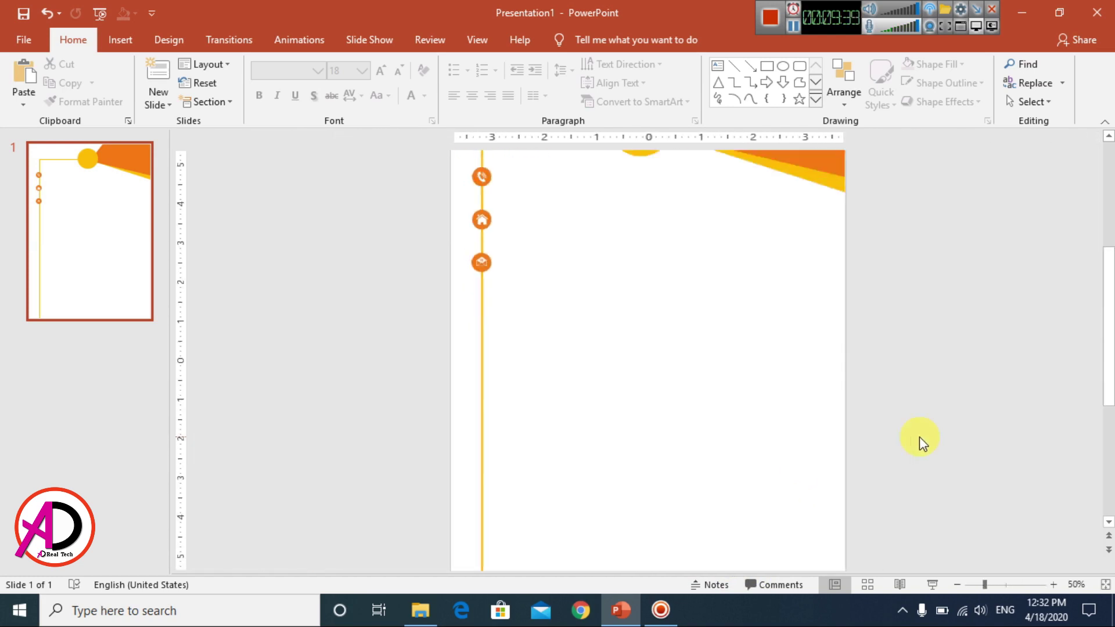
pyautogui.scroll(-1, 919, 438)
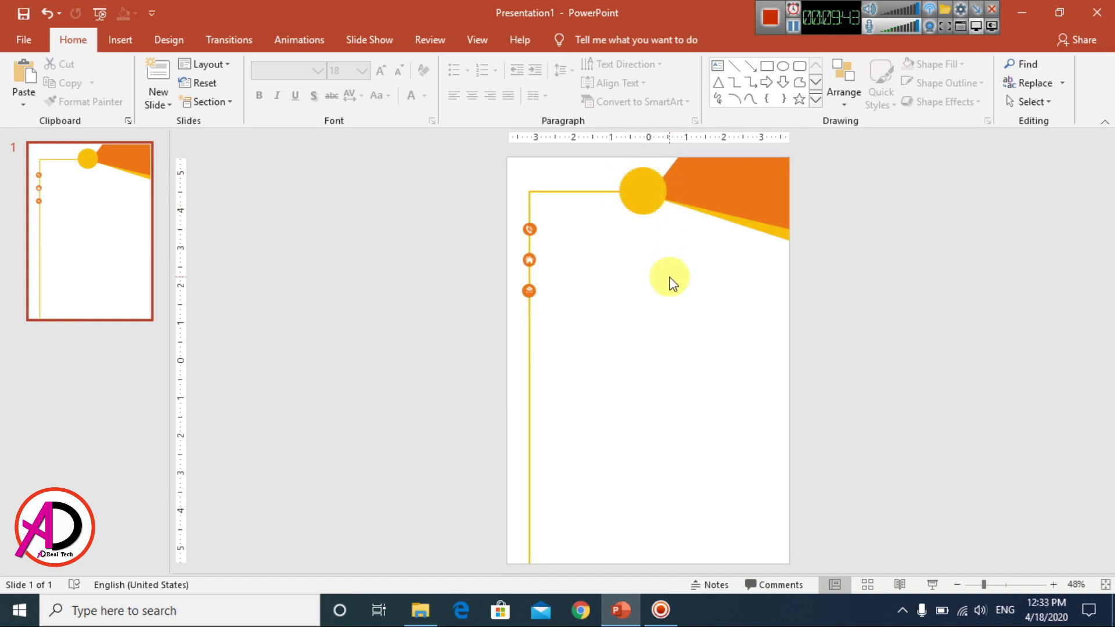
# - Draw a 1.91" Donut shape from Basic Shapes just below the gold circle
pyautogui.click(127, 40)
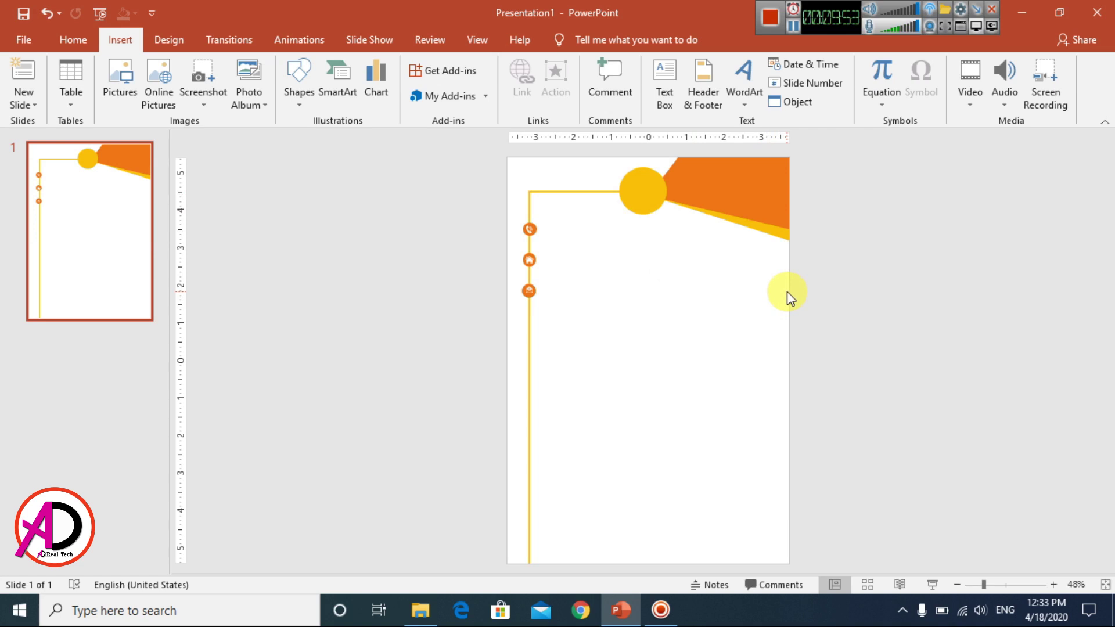
pyautogui.click(298, 102)
pyautogui.click(641, 253)
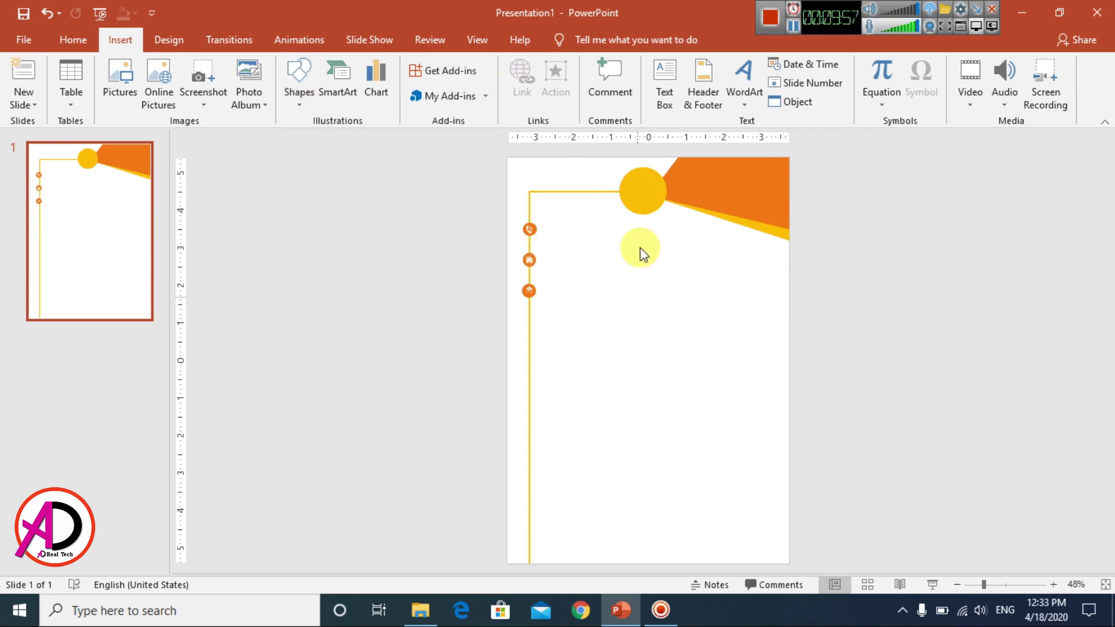
pyautogui.click(294, 95)
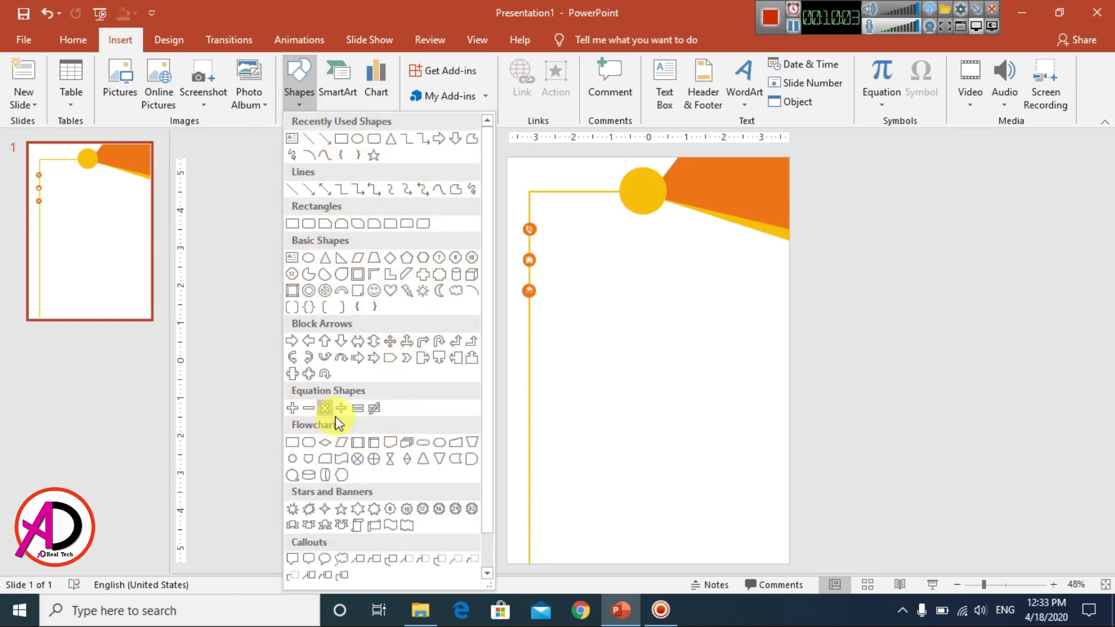
pyautogui.scroll(-2, 401, 487)
pyautogui.scroll(2, 388, 443)
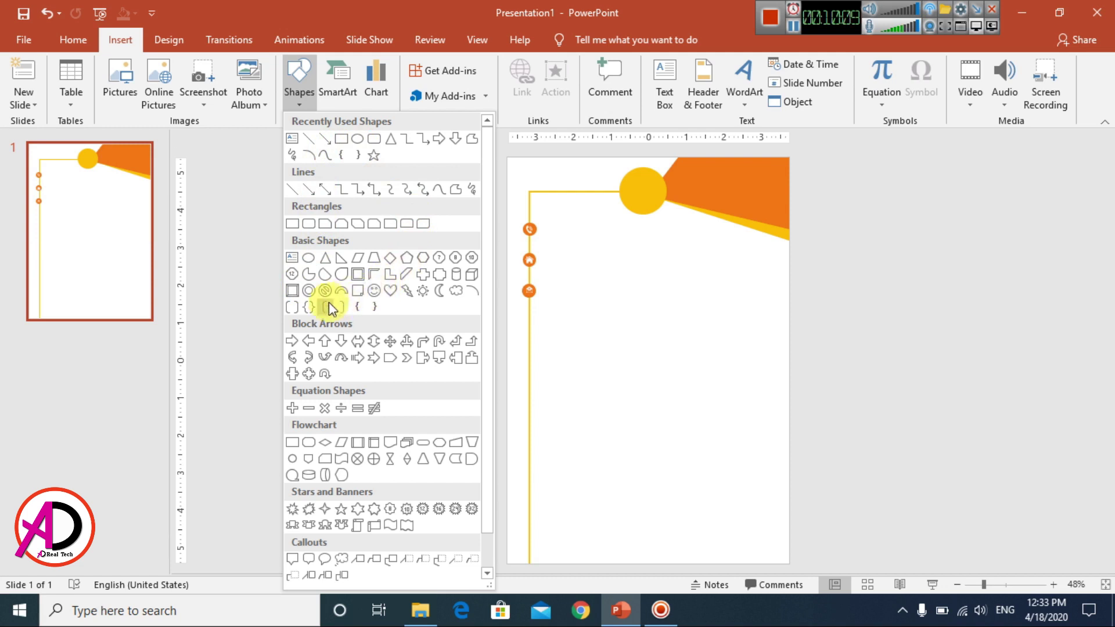
pyautogui.click(310, 290)
pyautogui.moveTo(632, 288)
pyautogui.mouseDown()
pyautogui.moveTo(694, 353)
pyautogui.moveTo(642, 322)
pyautogui.mouseUp()
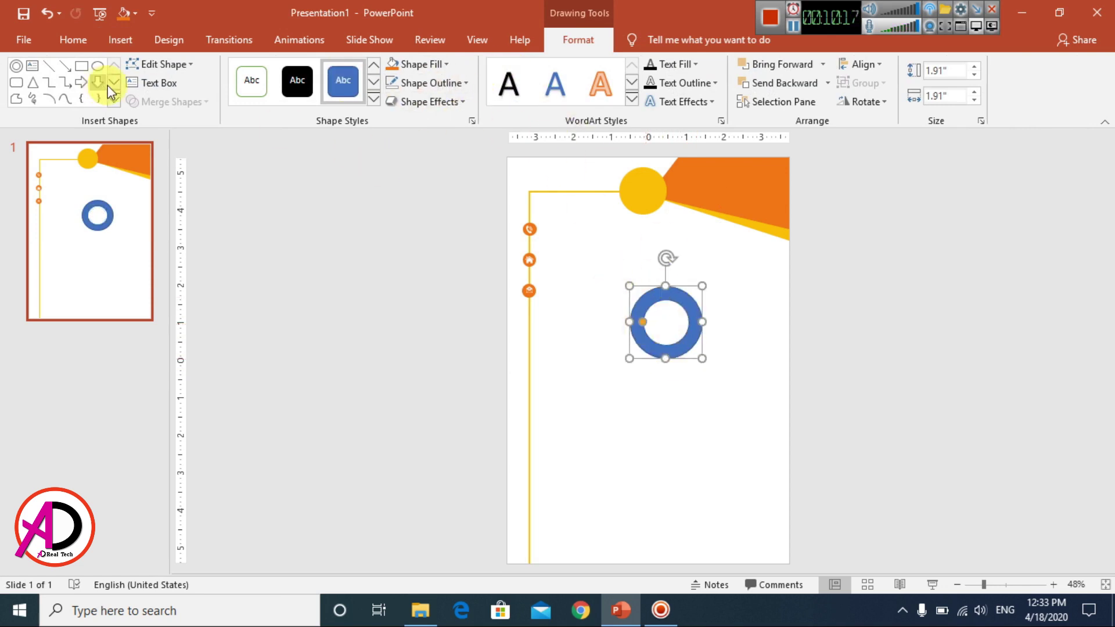
# - Draw a Top Corners Rounded rectangle bar, rotate it 90° right, and place it in the ring
pyautogui.click(115, 100)
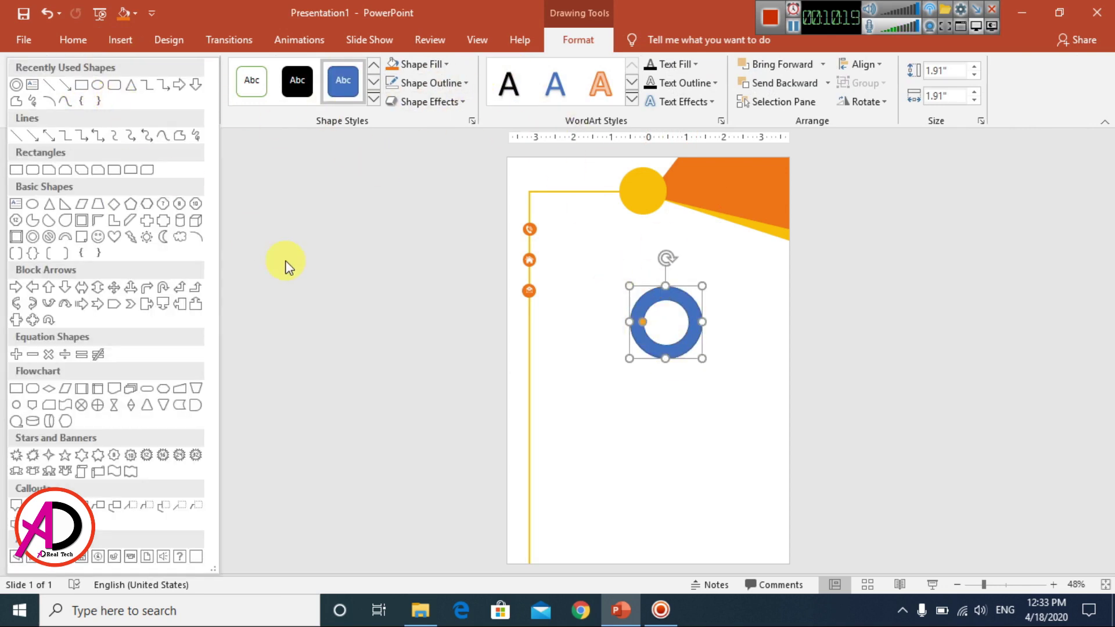
pyautogui.click(127, 169)
pyautogui.moveTo(653, 374)
pyautogui.mouseDown()
pyautogui.moveTo(736, 465)
pyautogui.moveTo(720, 490)
pyautogui.mouseUp()
pyautogui.moveTo(705, 377); pyautogui.dragTo(680, 377)
pyautogui.moveTo(721, 435); pyautogui.dragTo(674, 433)
pyautogui.moveTo(669, 491); pyautogui.dragTo(669, 430)
pyautogui.click(867, 101)
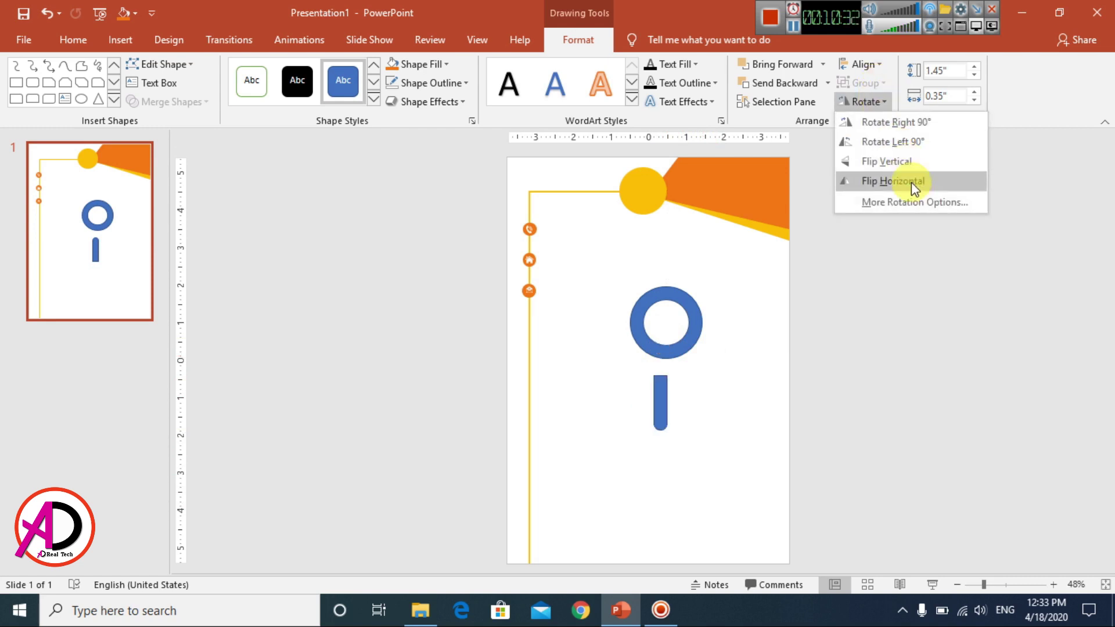
pyautogui.click(914, 123)
pyautogui.moveTo(666, 405)
pyautogui.mouseDown()
pyautogui.moveTo(728, 329)
pyautogui.moveTo(724, 319)
pyautogui.moveTo(692, 324)
pyautogui.moveTo(703, 324)
pyautogui.mouseUp()
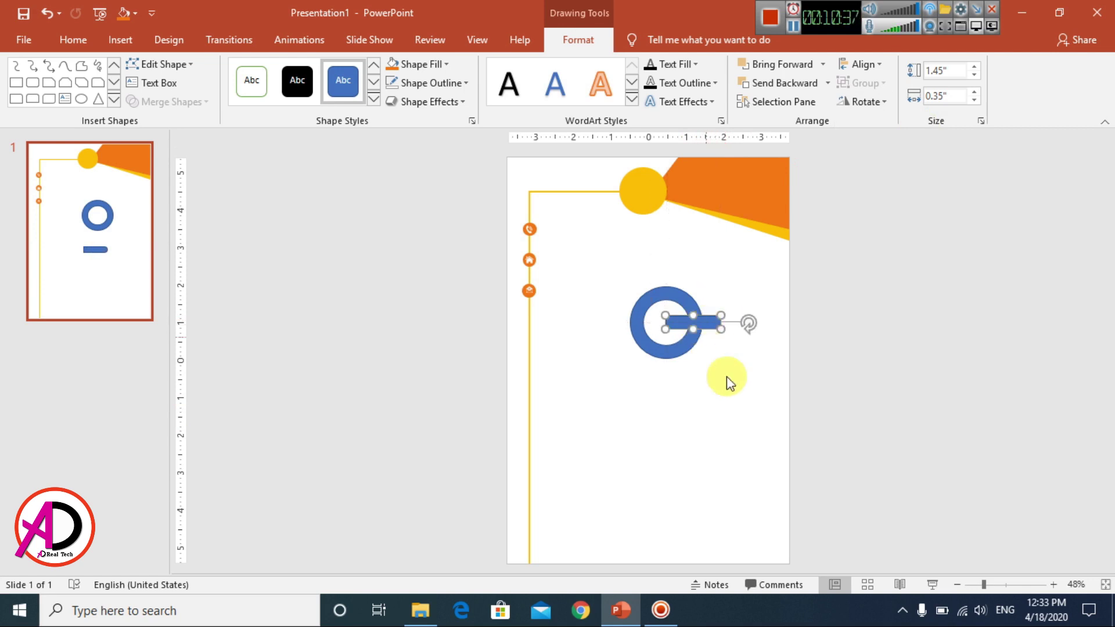
# - Group the ring and bar into a G logo and shrink it into the yellow circle
pyautogui.click(748, 392)
pyautogui.click(714, 319)
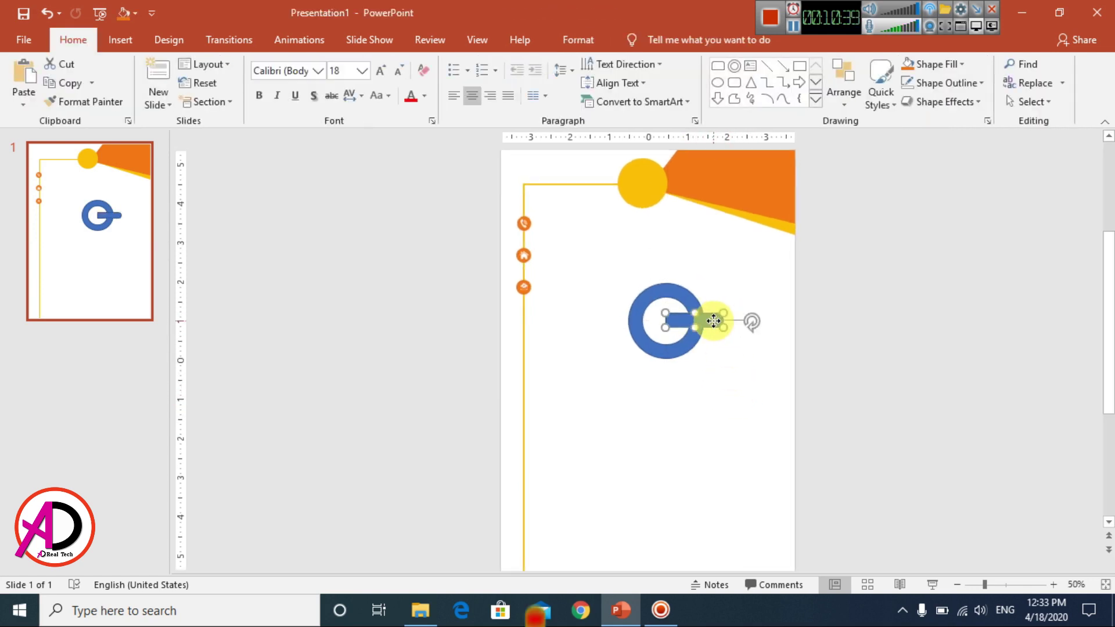
pyautogui.keyDown('shift'); pyautogui.click(671, 348); pyautogui.keyUp('shift')
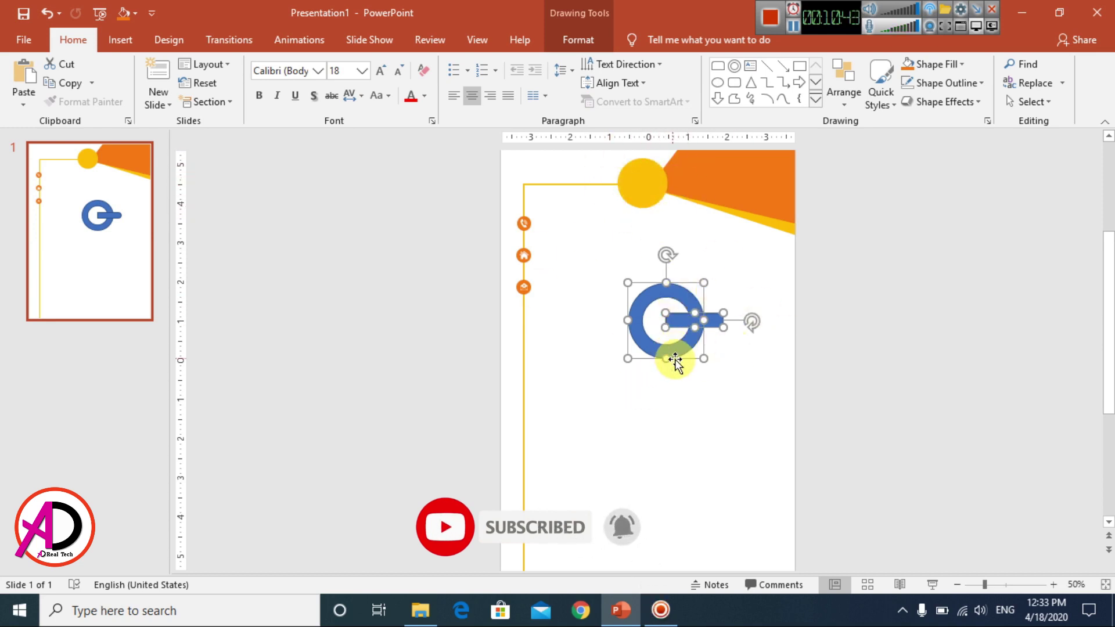
pyautogui.click(724, 403)
pyautogui.moveTo(605, 263); pyautogui.dragTo(761, 385)
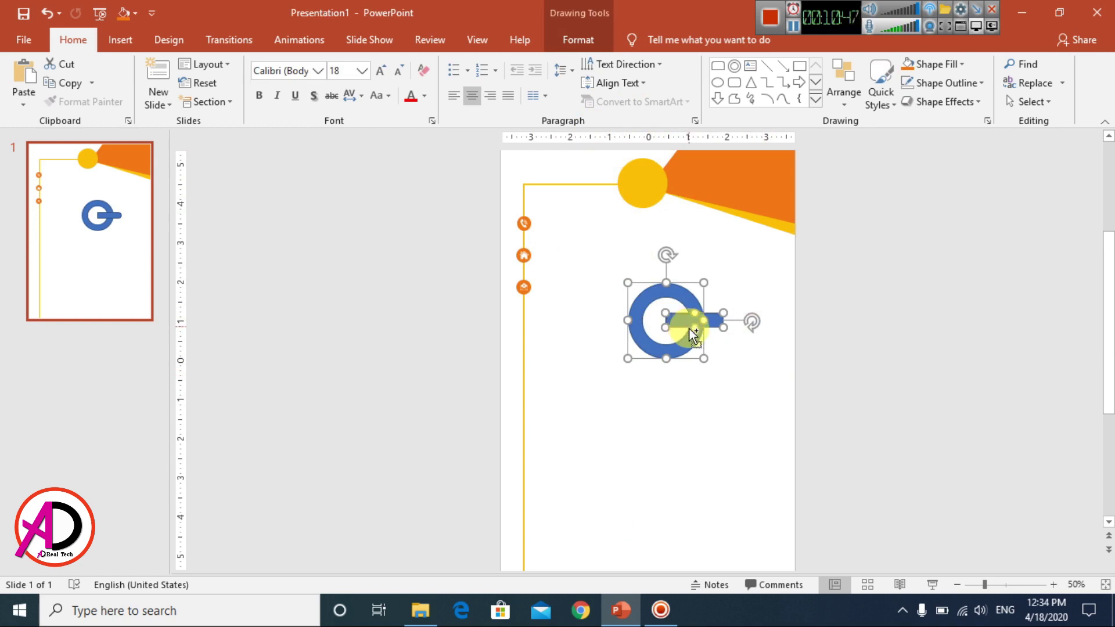
pyautogui.hotkey('ctrl', 'g')
pyautogui.moveTo(729, 365); pyautogui.dragTo(656, 182)
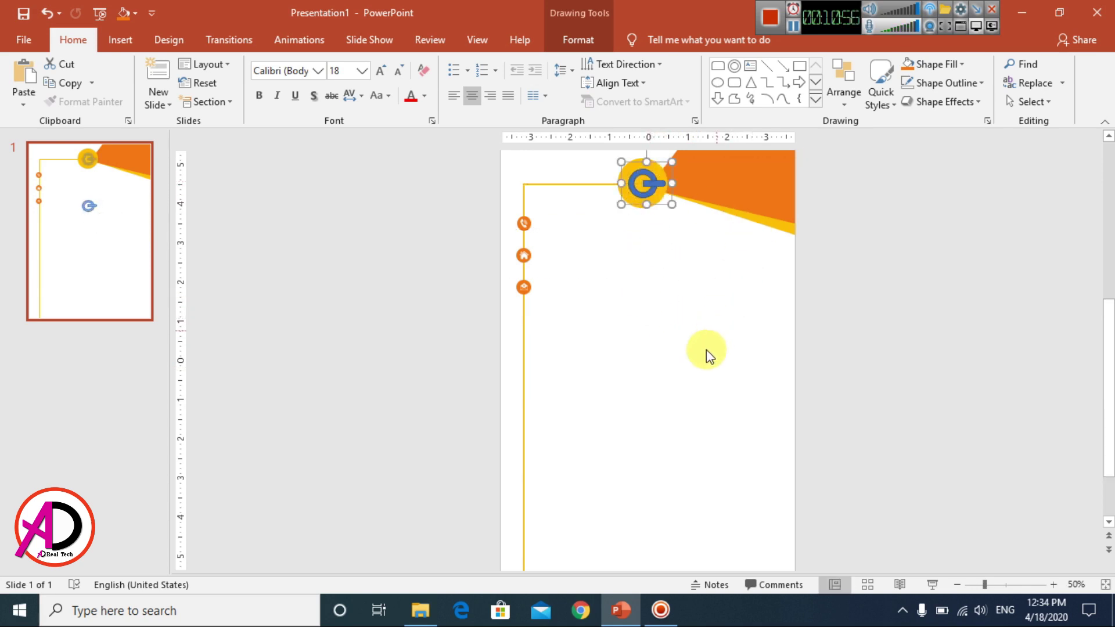
# - Fill the G logo black, set its outline colour, and nudge it within the circle
pyautogui.click(584, 37)
pyautogui.click(416, 64)
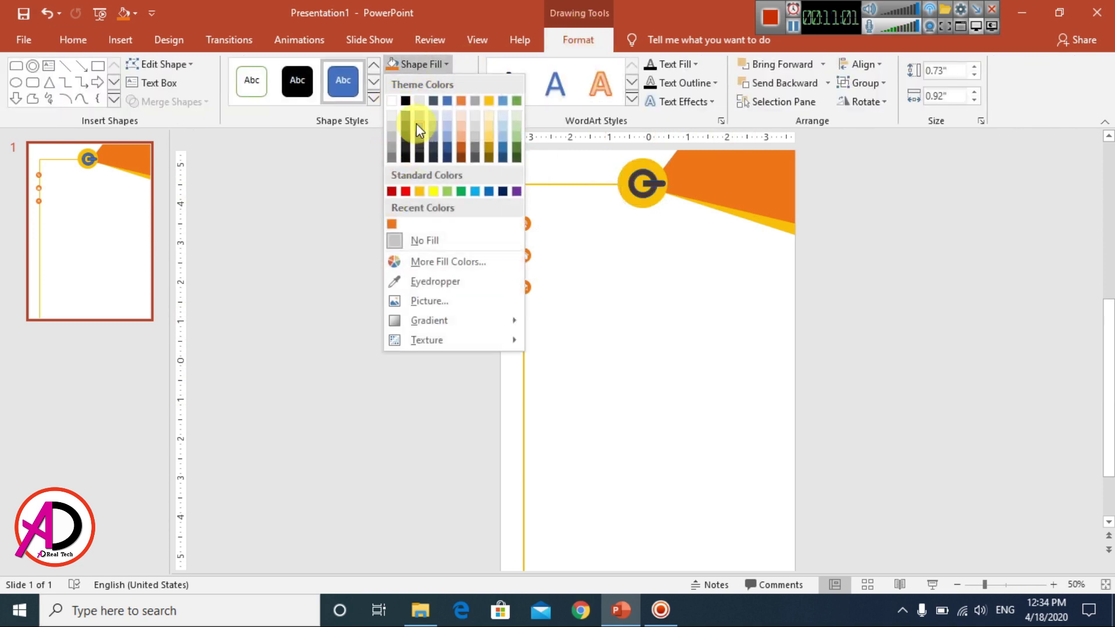
pyautogui.click(406, 102)
pyautogui.moveTo(616, 194); pyautogui.dragTo(614, 195)
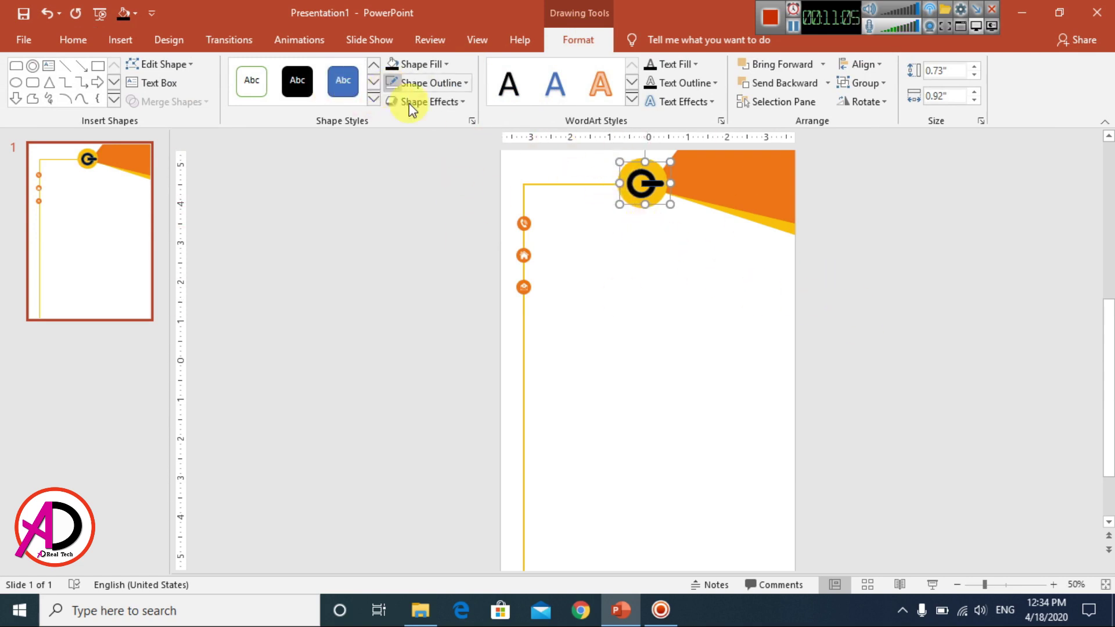
pyautogui.click(430, 83)
pyautogui.click(443, 243)
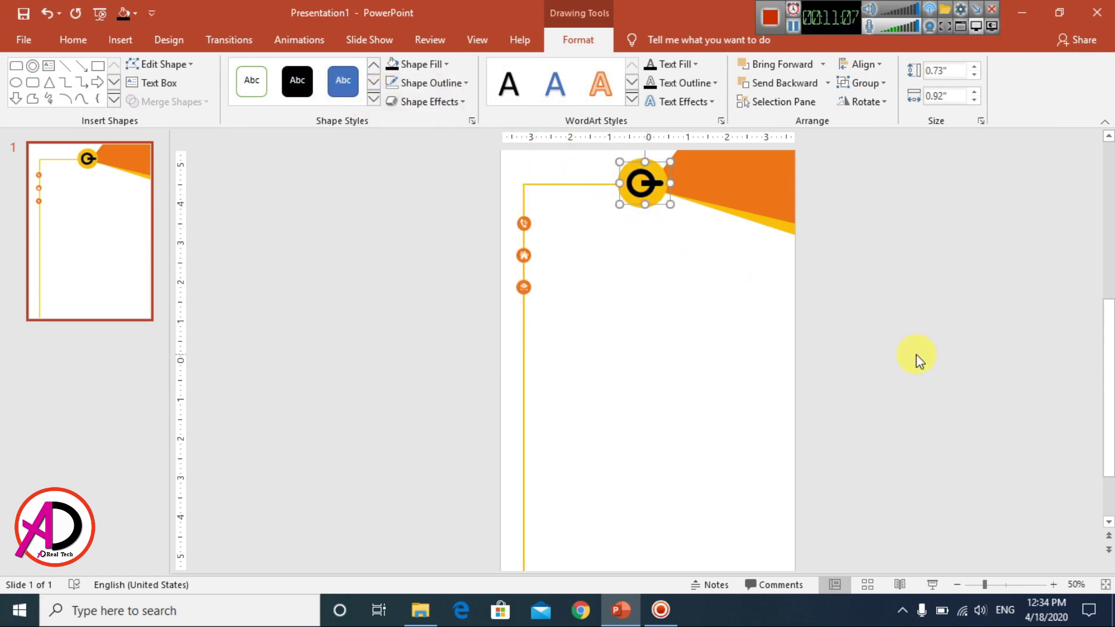
pyautogui.keyDown('ctrl'); pyautogui.scroll(2, 913, 353); pyautogui.keyUp('ctrl')
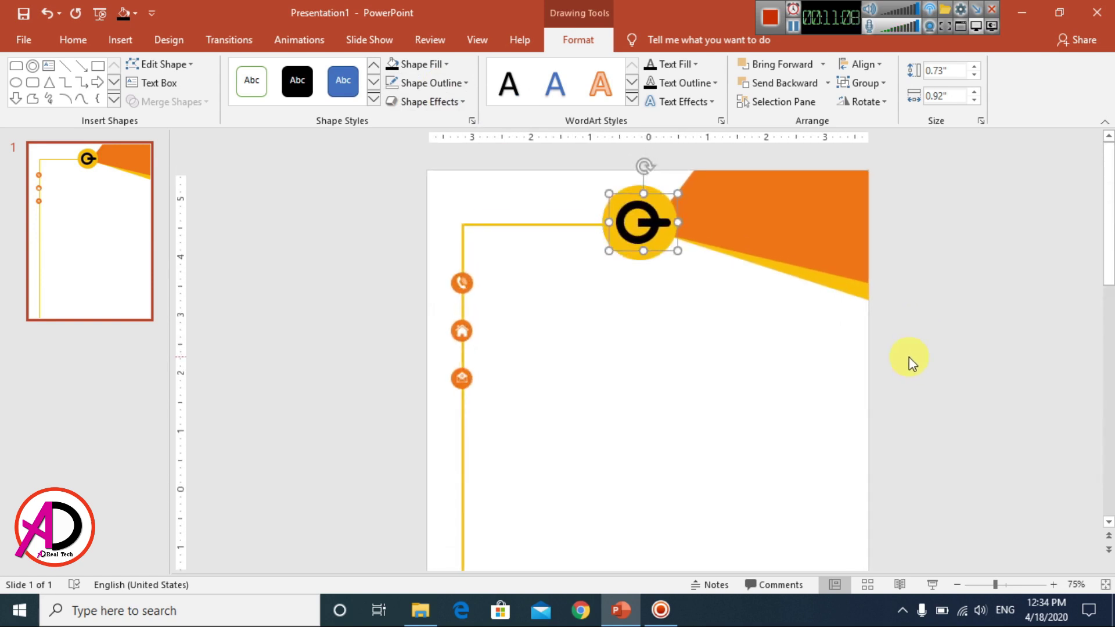
pyautogui.click(762, 355)
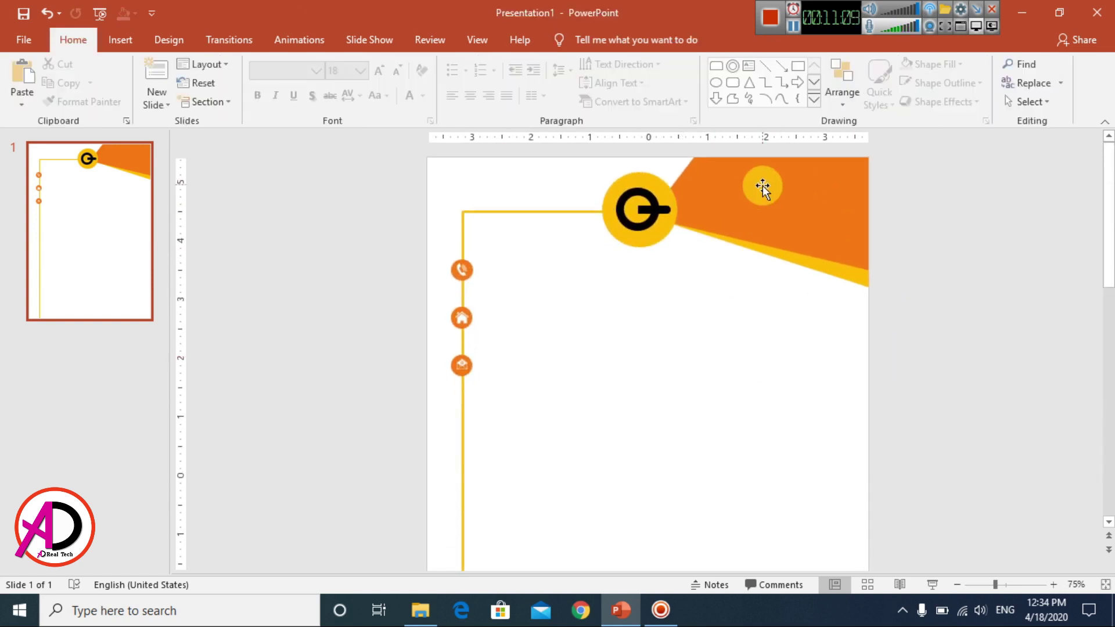
# - Add a text box reading 'COMPANY NAME HERE', with HERE on a second line, onto the orange banner
pyautogui.click(120, 40)
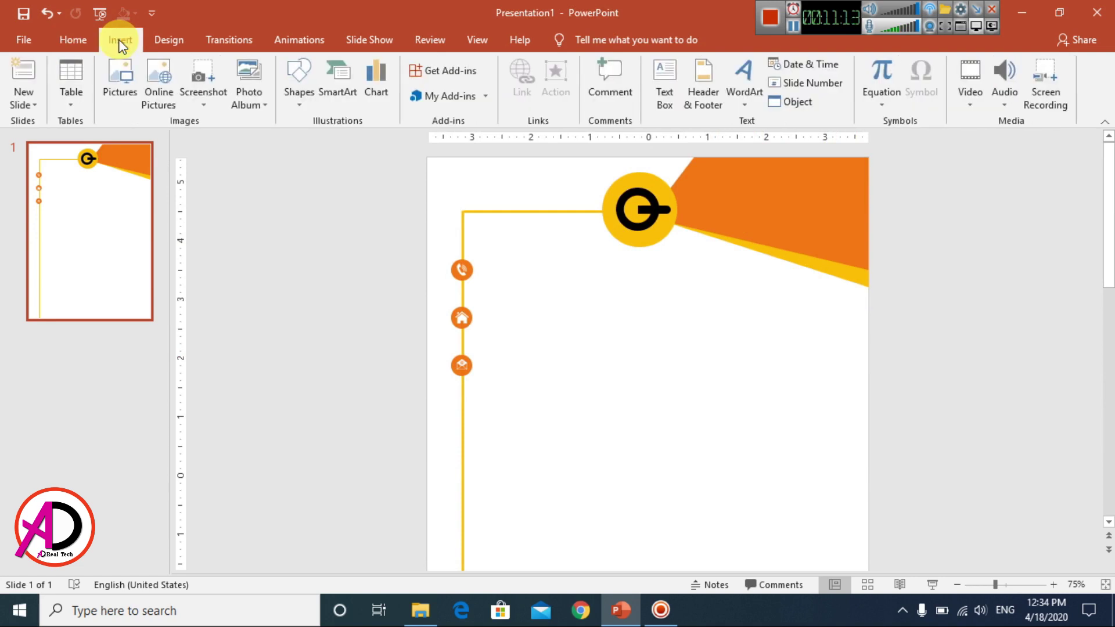
pyautogui.click(78, 40)
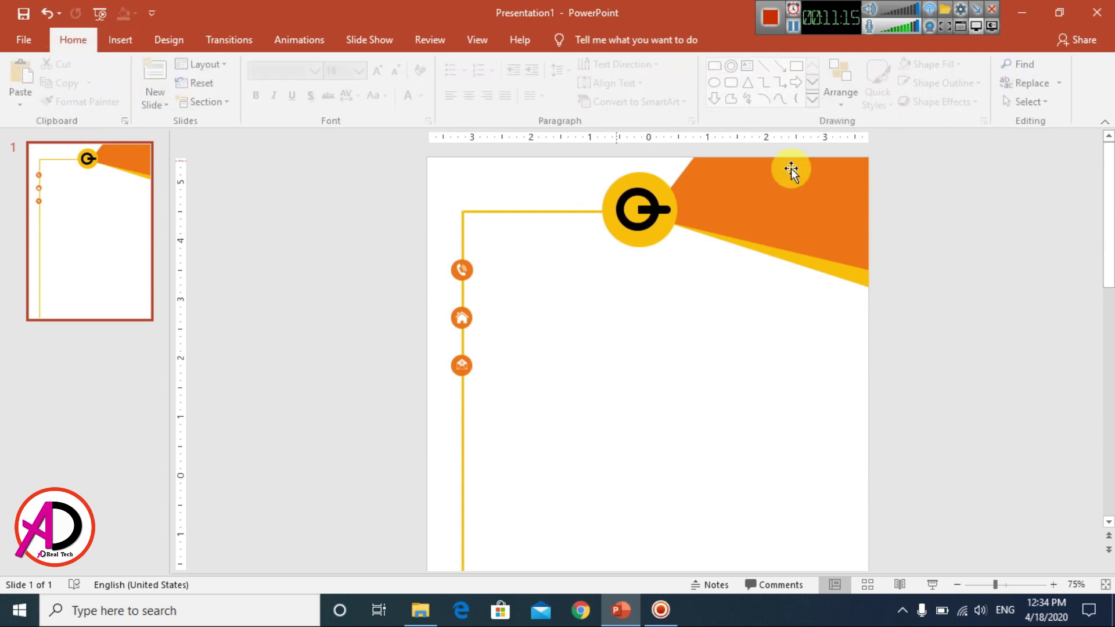
pyautogui.click(748, 65)
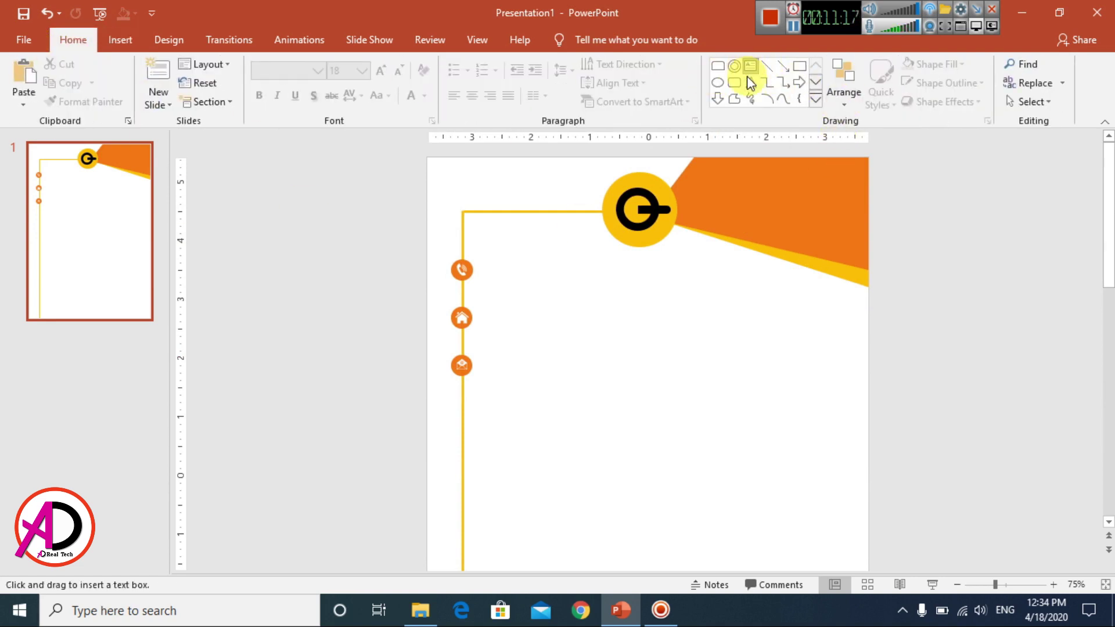
pyautogui.click(602, 317)
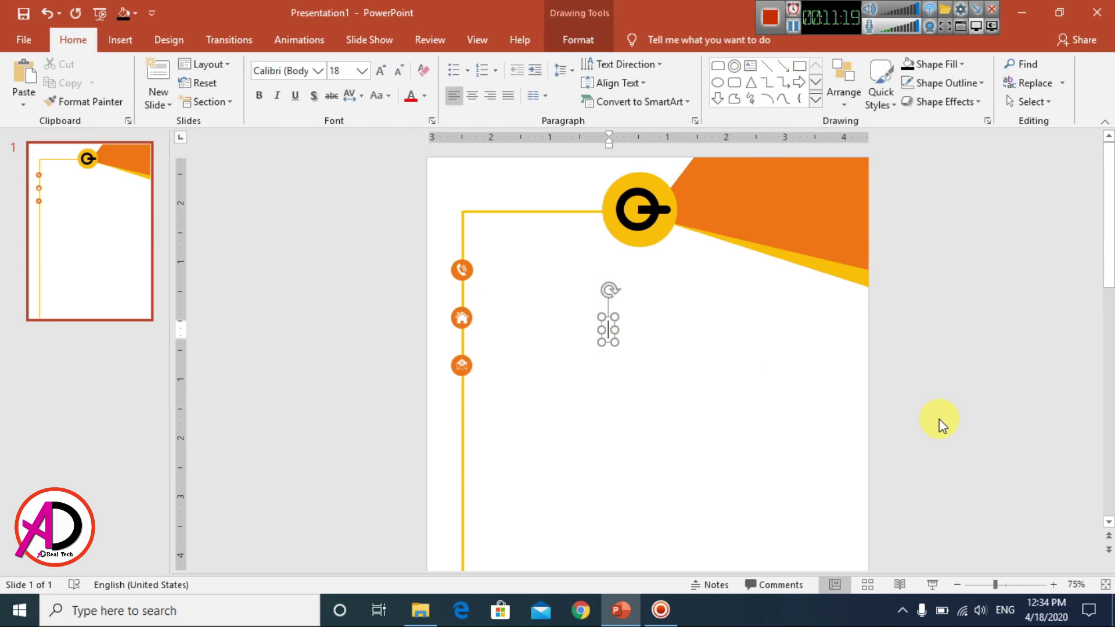
pyautogui.write('company')
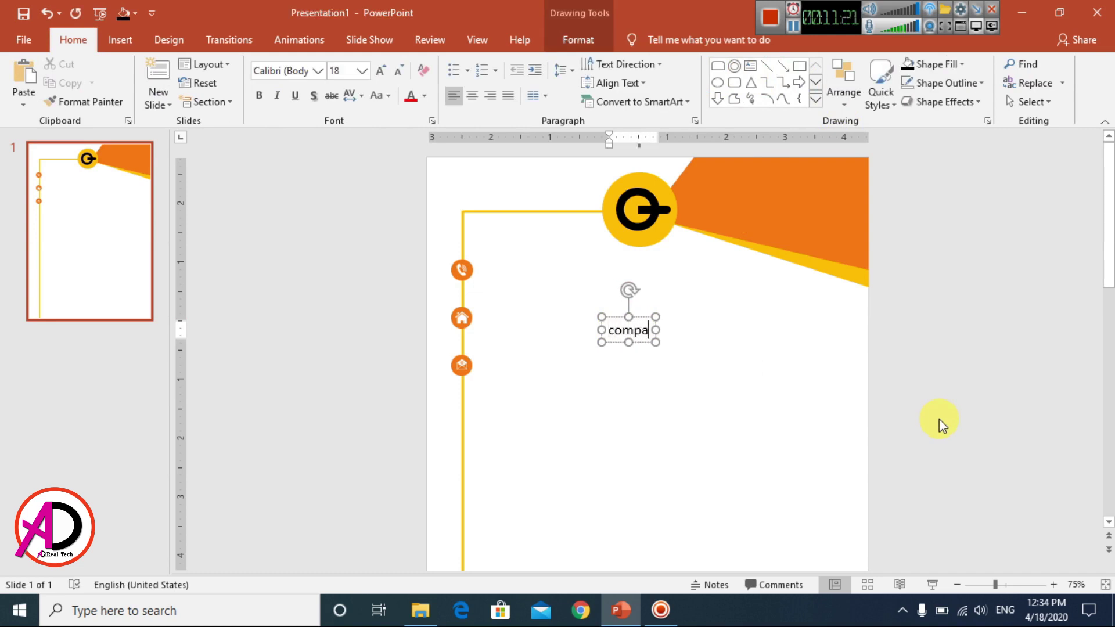
pyautogui.press('BackSpace')
pyautogui.press('BackSpace')
pyautogui.press('BackSpace')
pyautogui.press('BackSpace')
pyautogui.press('BackSpace')
pyautogui.press('BackSpace')
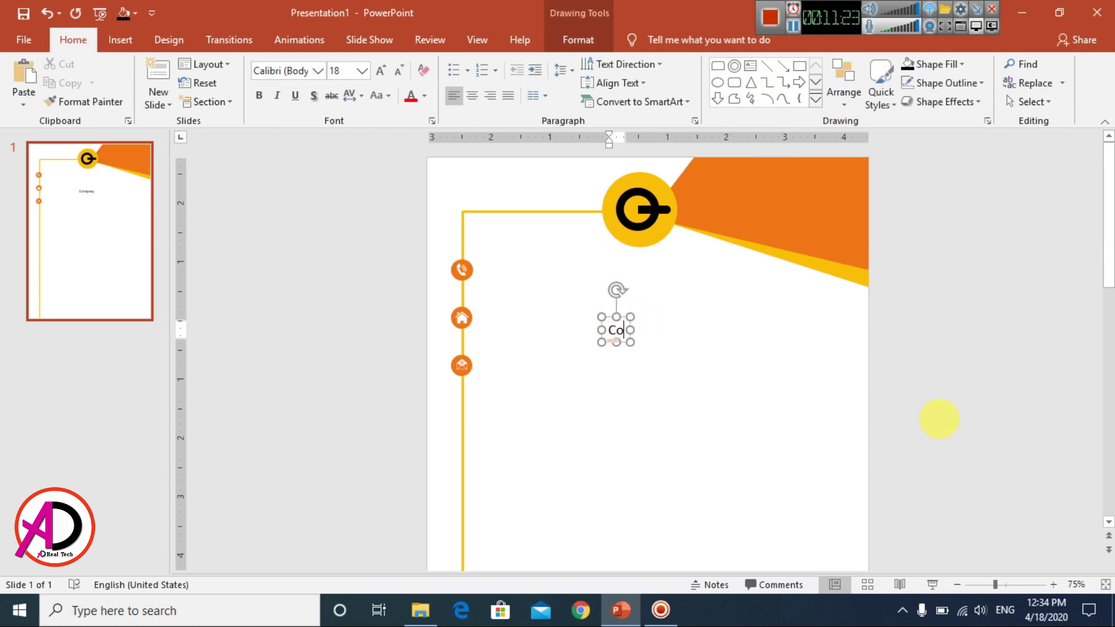
pyautogui.write('OMPAN')
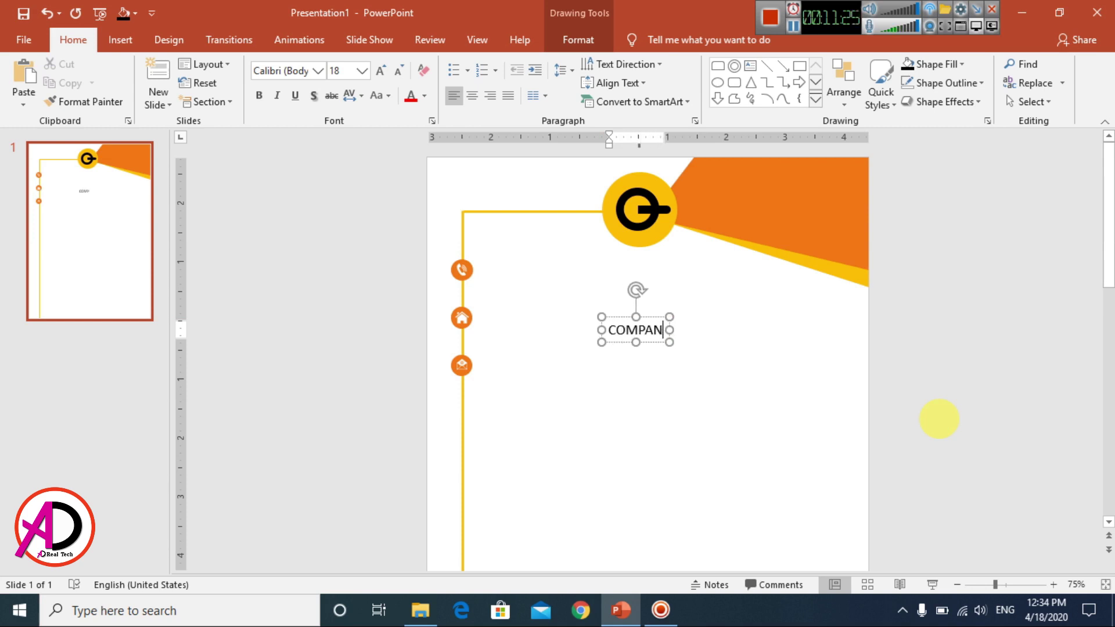
pyautogui.write('Y NAME HERE')
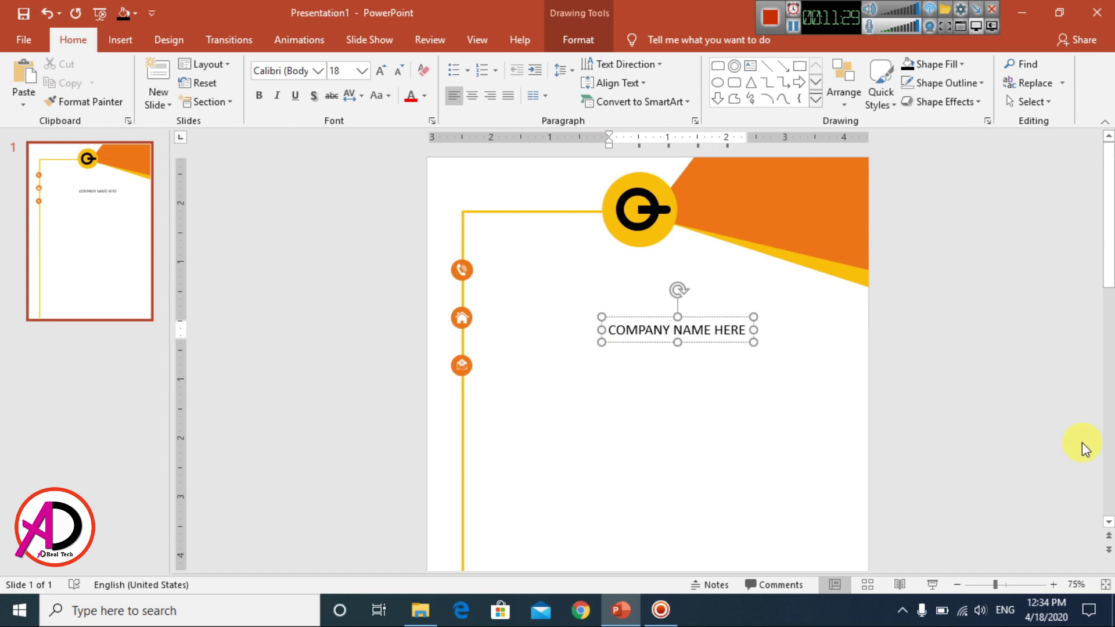
pyautogui.press('Return')
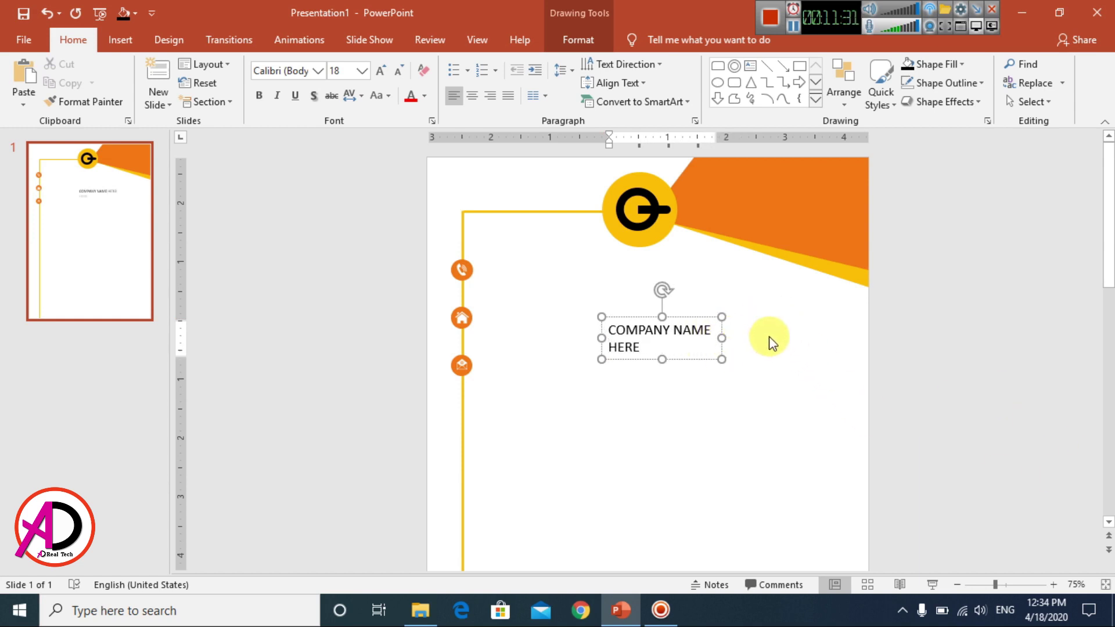
pyautogui.moveTo(687, 319); pyautogui.dragTo(779, 169)
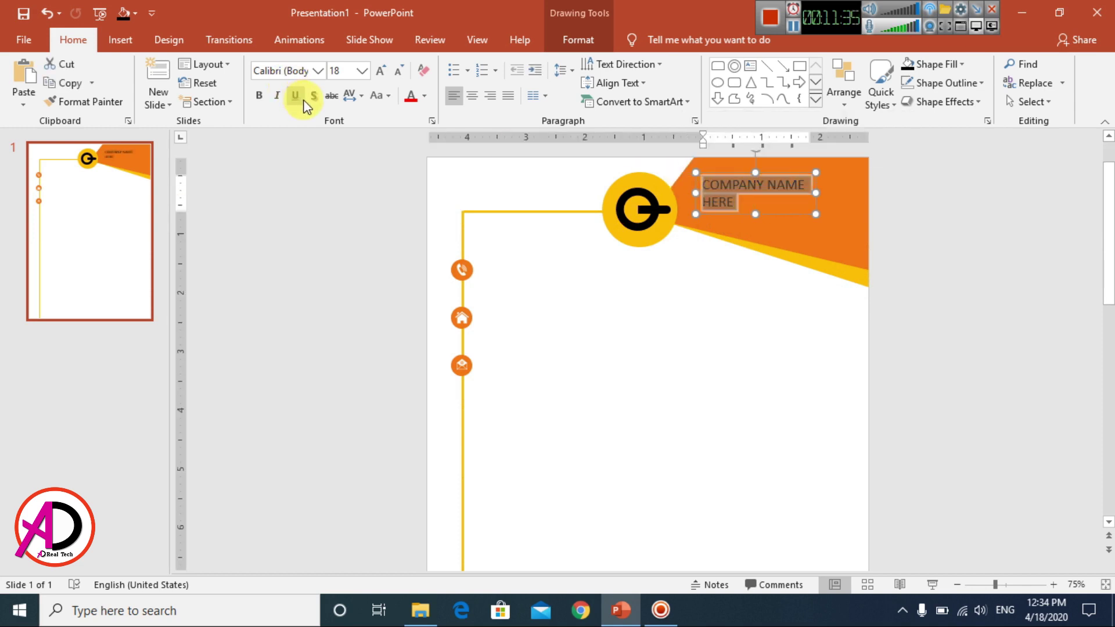
# - Enlarge the company name title to 28 pt and shift it slightly up and left
pyautogui.click(381, 72)
pyautogui.click(380, 71)
pyautogui.click(380, 72)
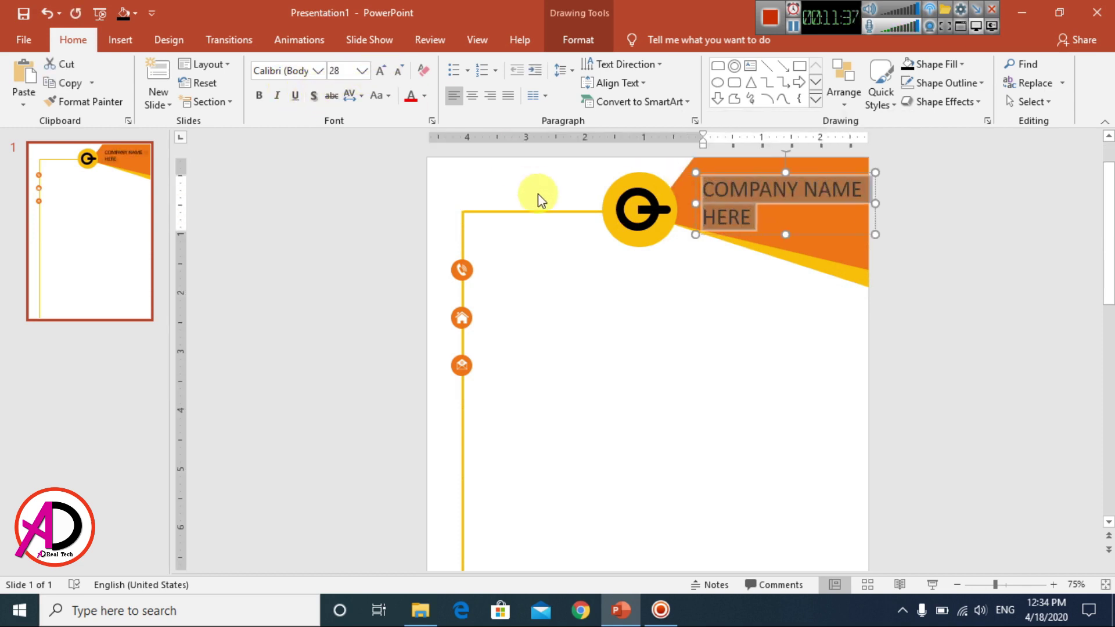
pyautogui.moveTo(744, 177); pyautogui.dragTo(732, 169)
pyautogui.scroll(1, 737, 314)
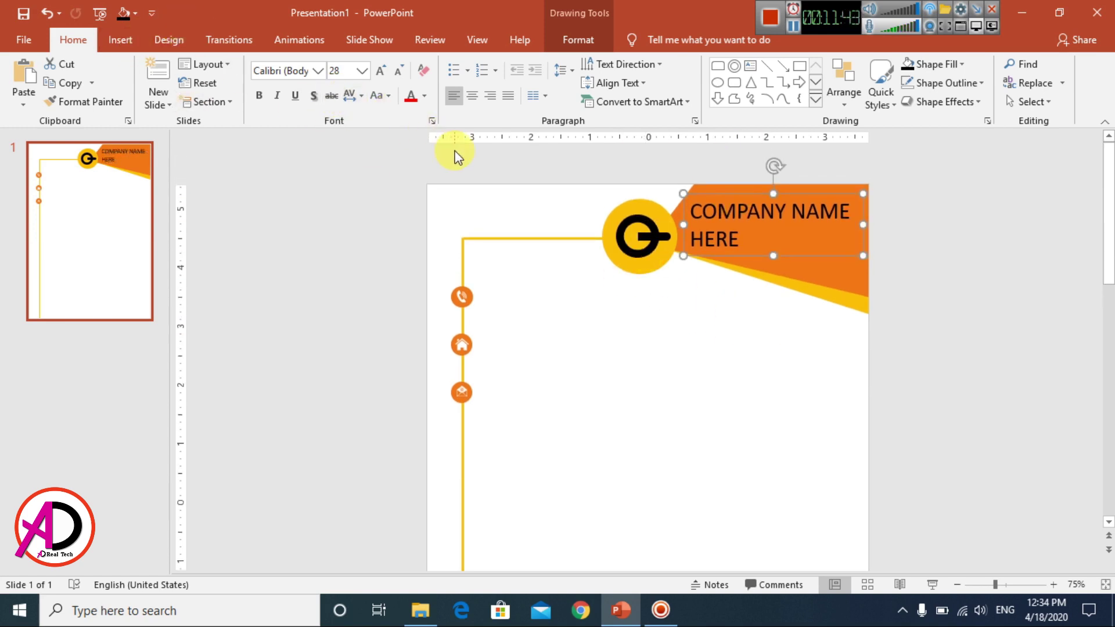
# - Set the title font to Michigan State and its colour to white
pyautogui.click(318, 70)
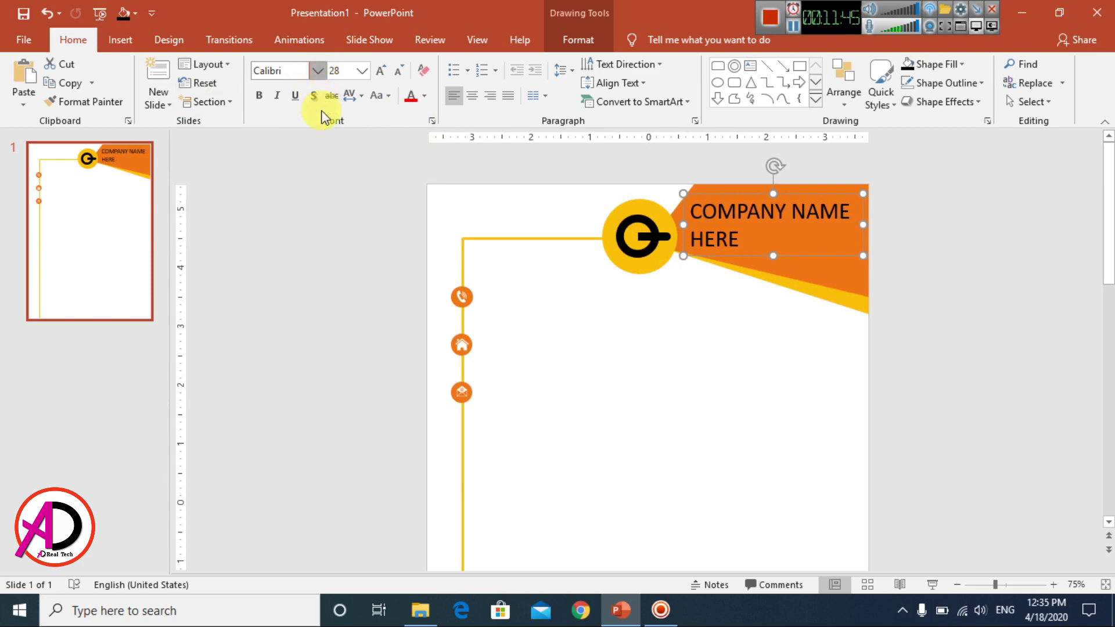
pyautogui.scroll(-10, 368, 308)
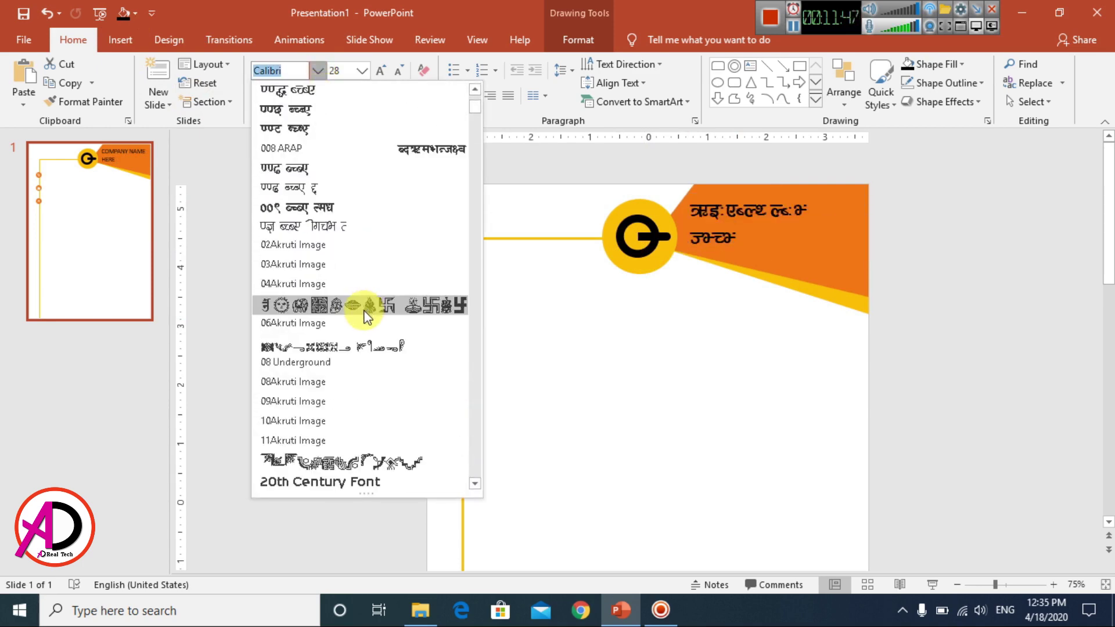
pyautogui.moveTo(475, 117); pyautogui.dragTo(477, 350)
pyautogui.scroll(-8, 478, 350)
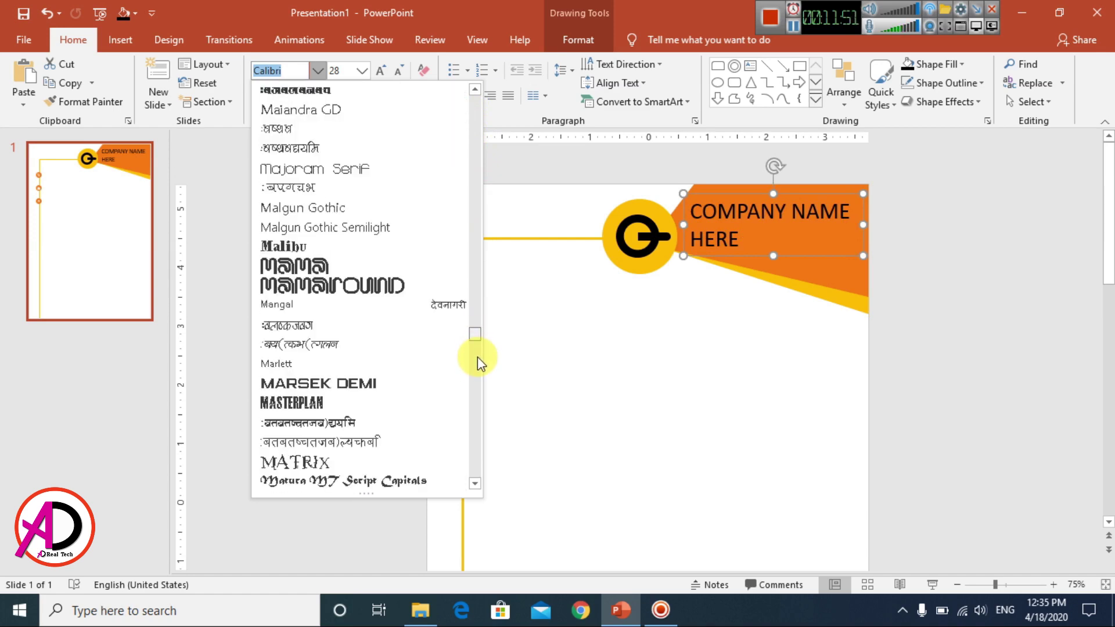
pyautogui.scroll(1, 477, 343)
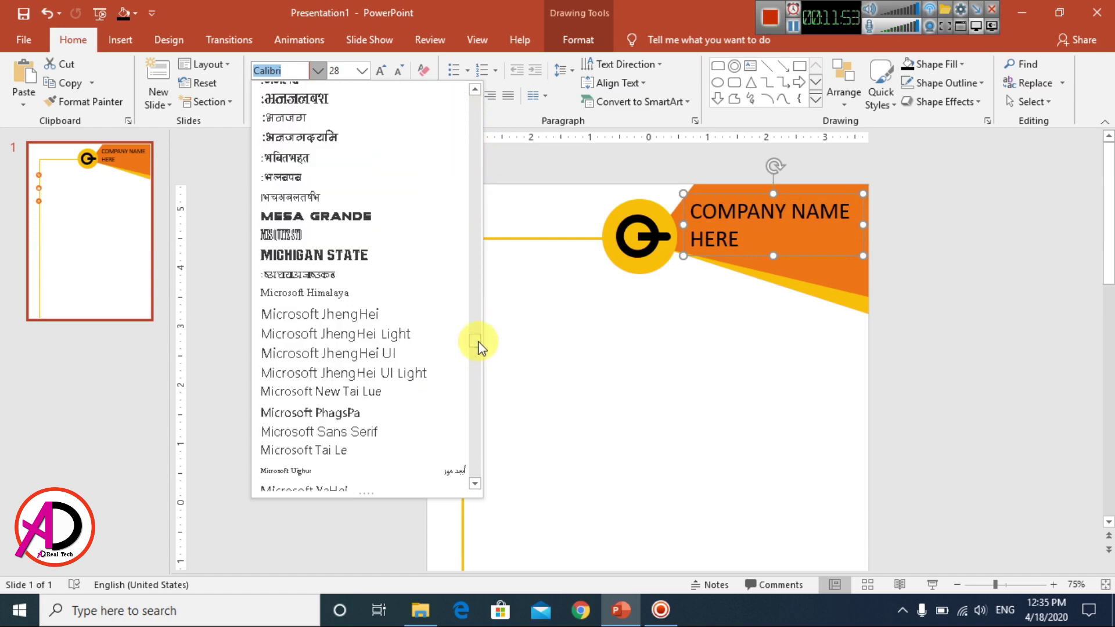
pyautogui.click(342, 256)
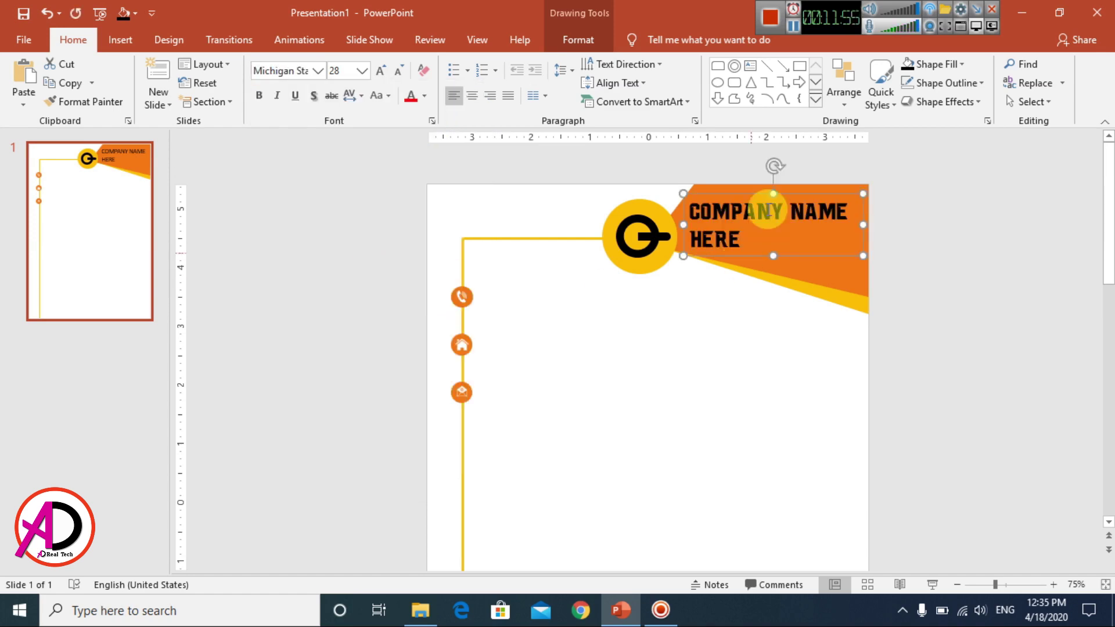
pyautogui.click(424, 95)
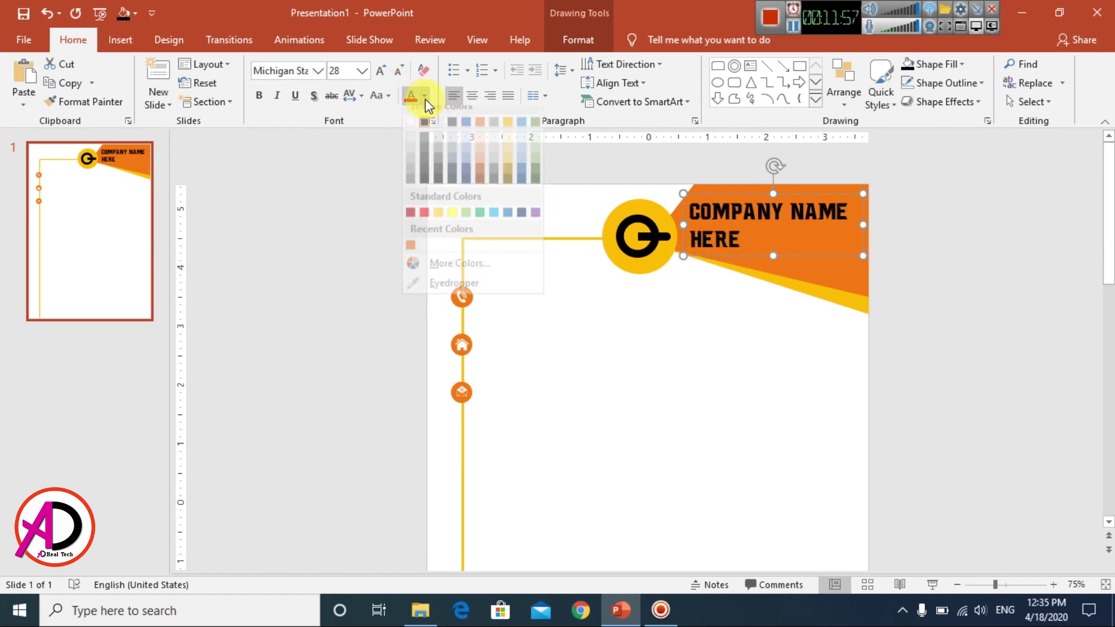
pyautogui.click(412, 133)
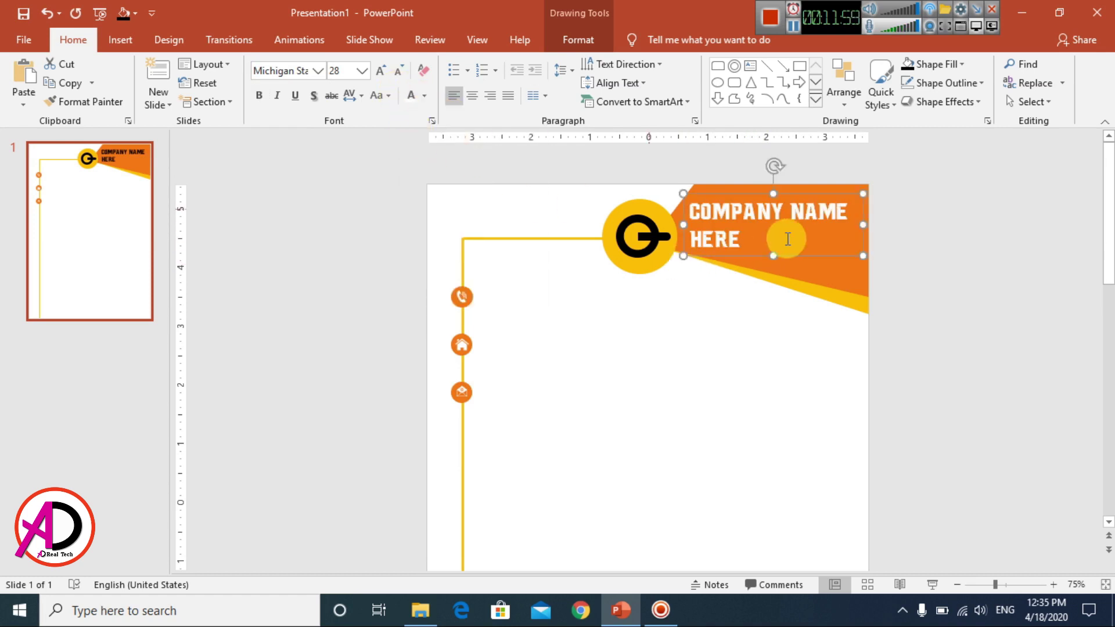
pyautogui.hotkey('ctrl', 'Up')
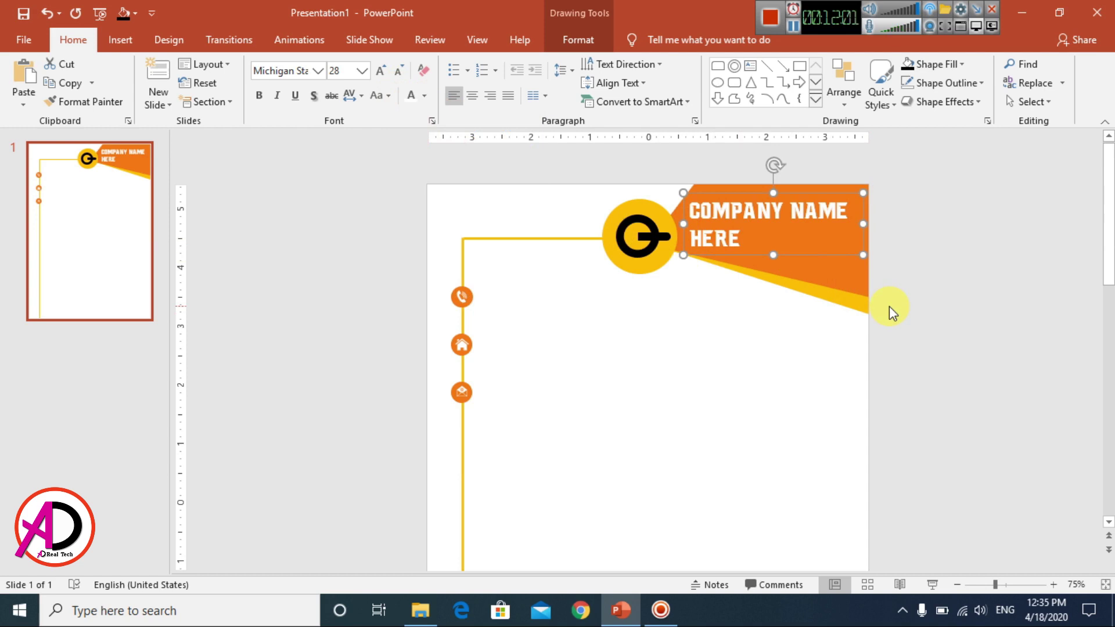
pyautogui.click(699, 341)
pyautogui.scroll(-3, 710, 350)
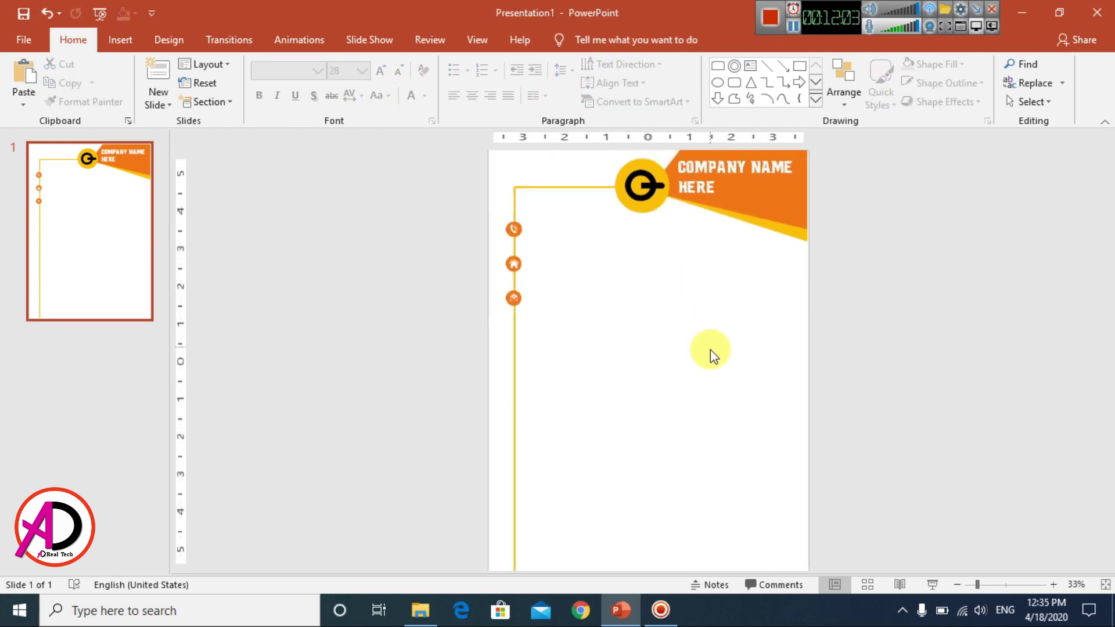
pyautogui.scroll(1, 689, 365)
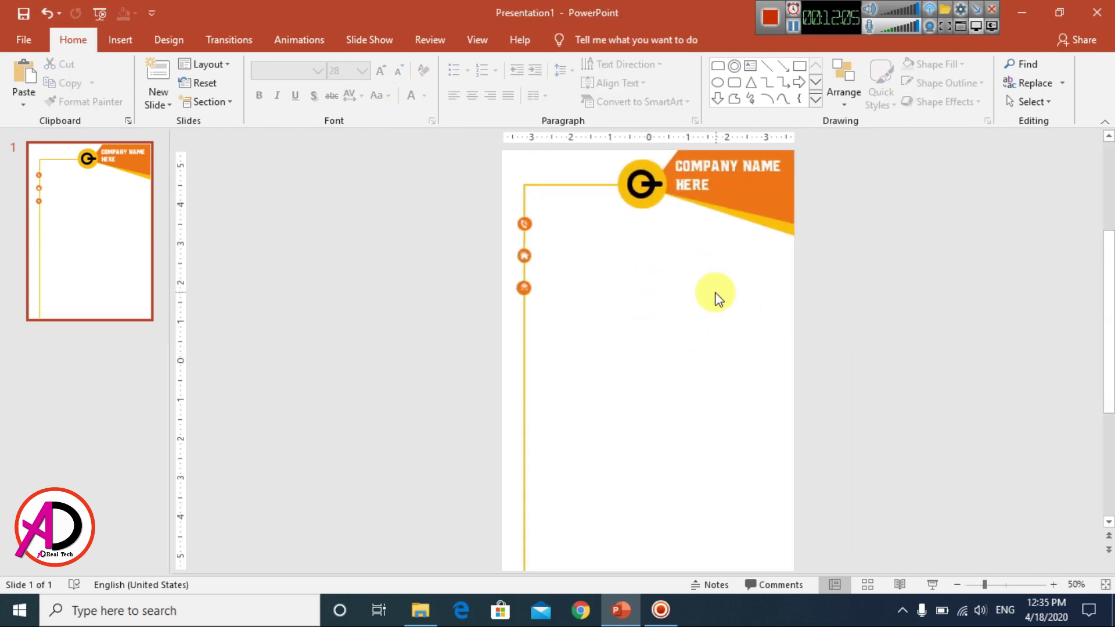
pyautogui.scroll(2, 604, 267)
pyautogui.scroll(2, 612, 302)
pyautogui.scroll(2, 465, 301)
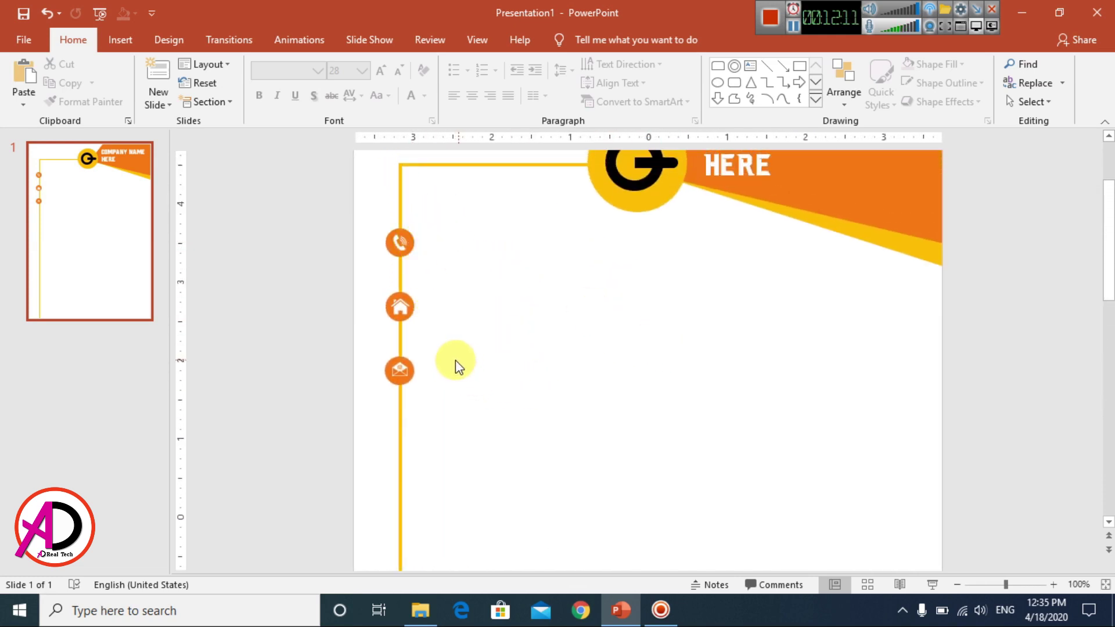
pyautogui.click(119, 38)
pyautogui.click(73, 39)
# - Add a text box reading '(123) 456 789'
pyautogui.click(750, 67)
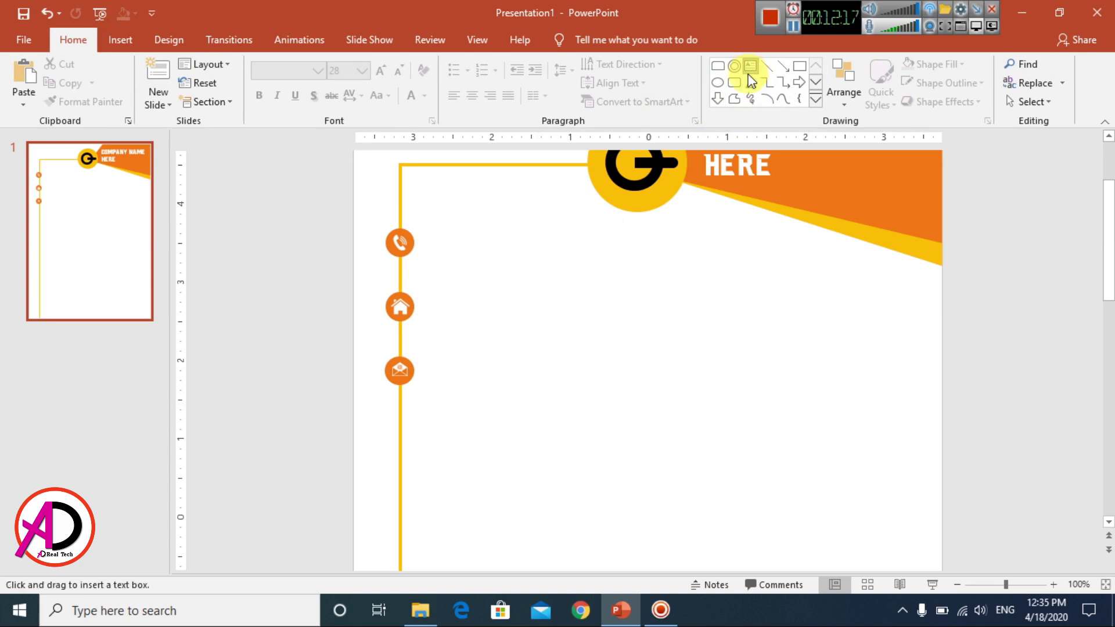
pyautogui.click(489, 293)
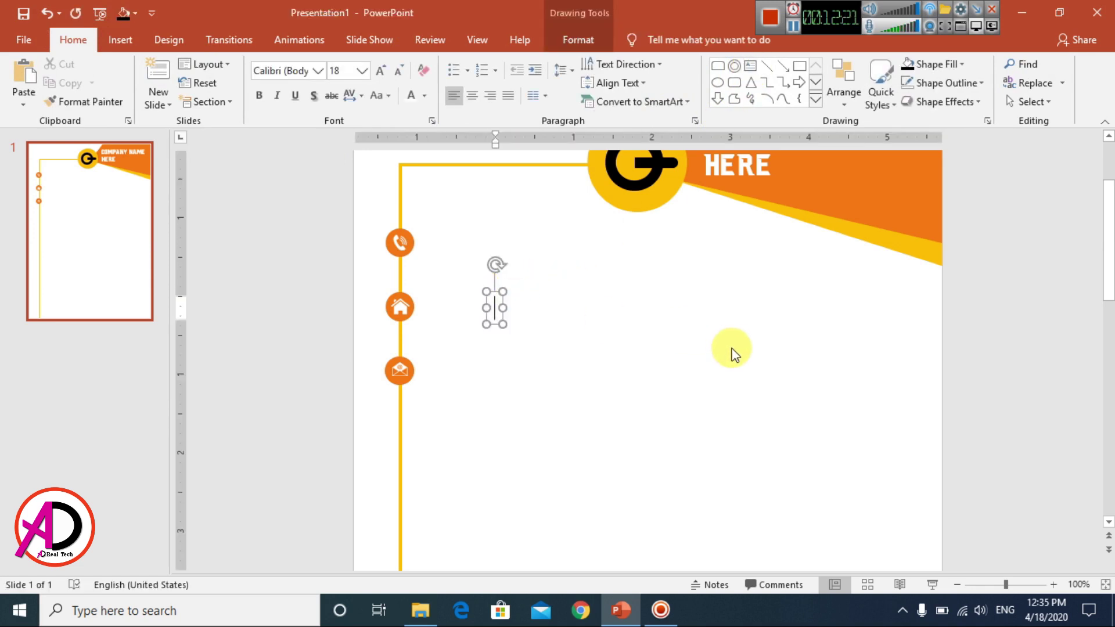
pyautogui.write('(123')
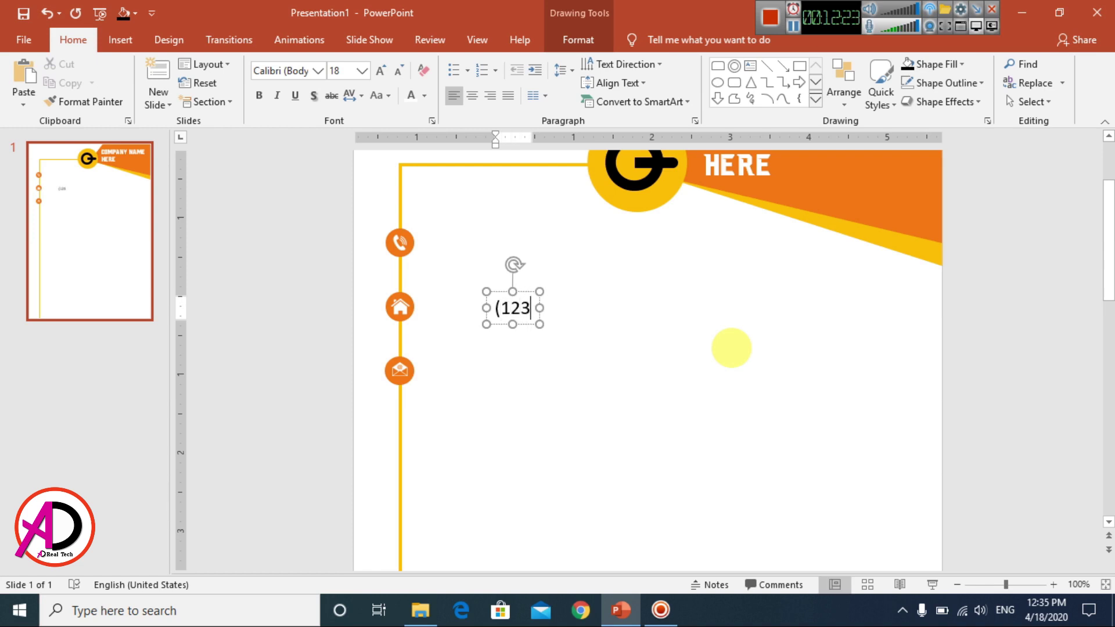
pyautogui.write(')')
pyautogui.write('56789')
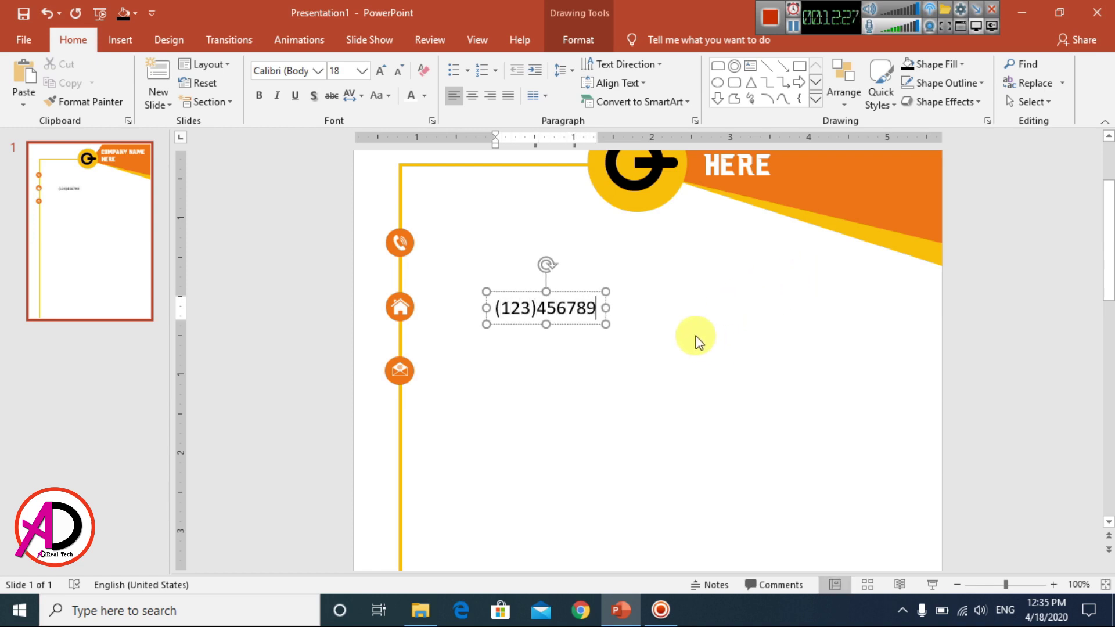
pyautogui.click(566, 308)
pyautogui.click(537, 307)
# - Place the number at 12 pt beside the phone icon and put a duplicate beside the home icon
pyautogui.moveTo(571, 298); pyautogui.dragTo(418, 232)
pyautogui.click(399, 70)
pyautogui.click(398, 70)
pyautogui.click(398, 70)
pyautogui.moveTo(471, 234); pyautogui.dragTo(469, 232)
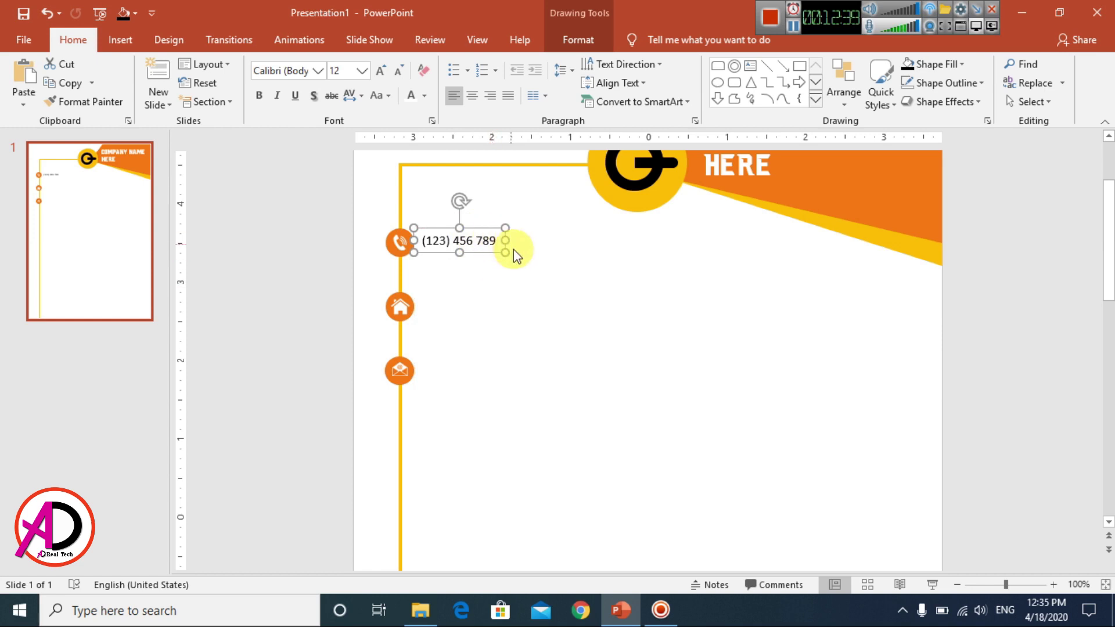
pyautogui.hotkey('ctrl', 'd')
pyautogui.moveTo(506, 246); pyautogui.dragTo(494, 307)
# - Change the home-row text to 'Your home address or company address here' and copy it beside the email icon
pyautogui.click(494, 308)
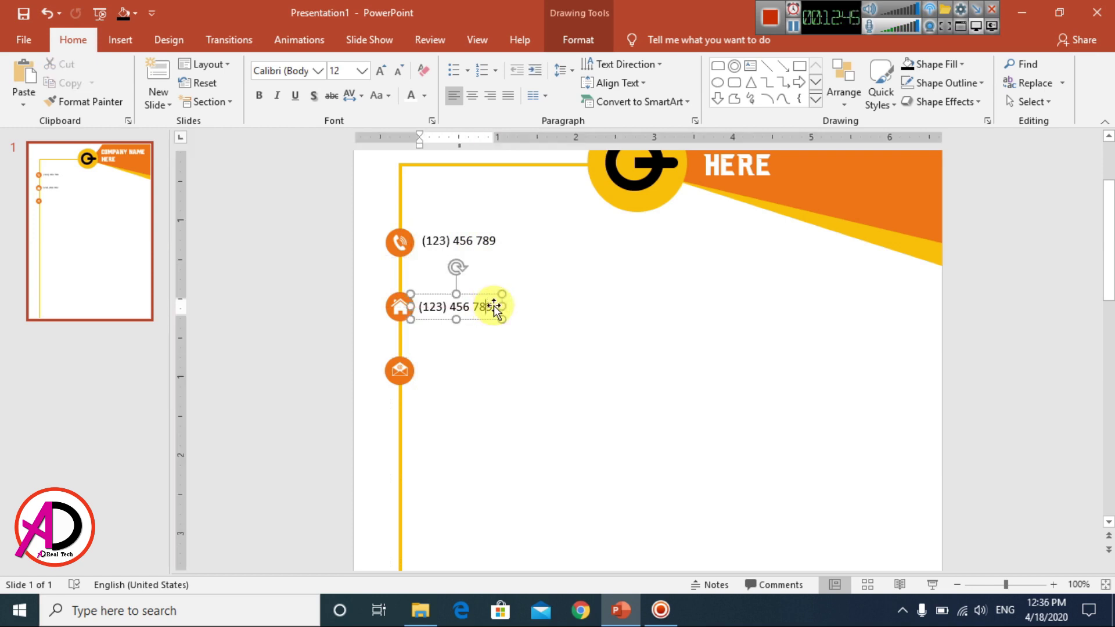
pyautogui.hotkey('ctrl', 'a')
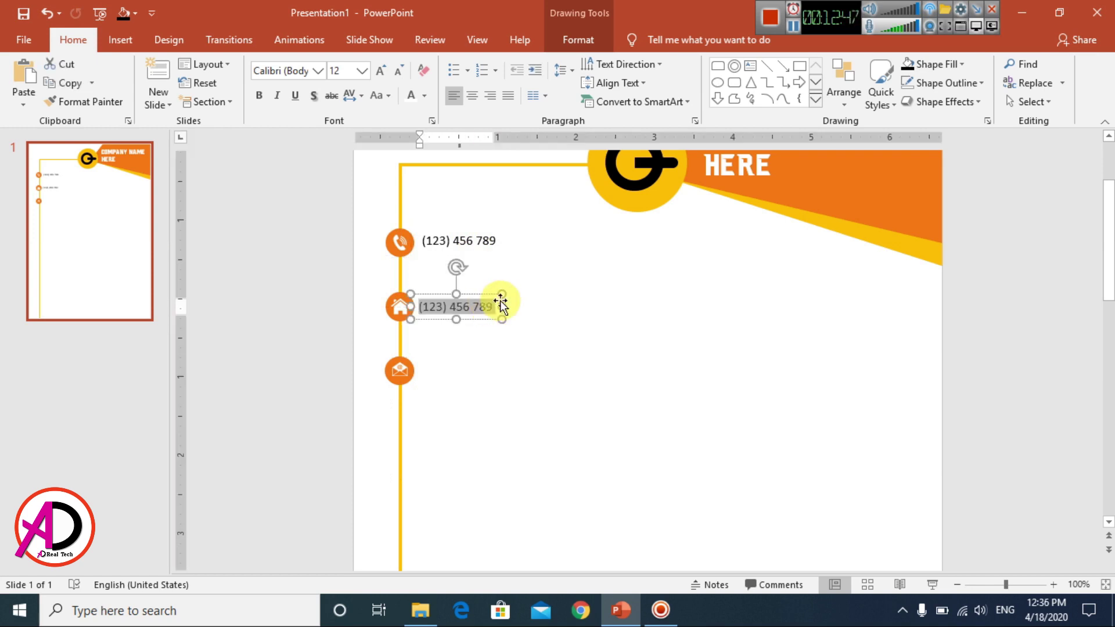
pyautogui.write('Your')
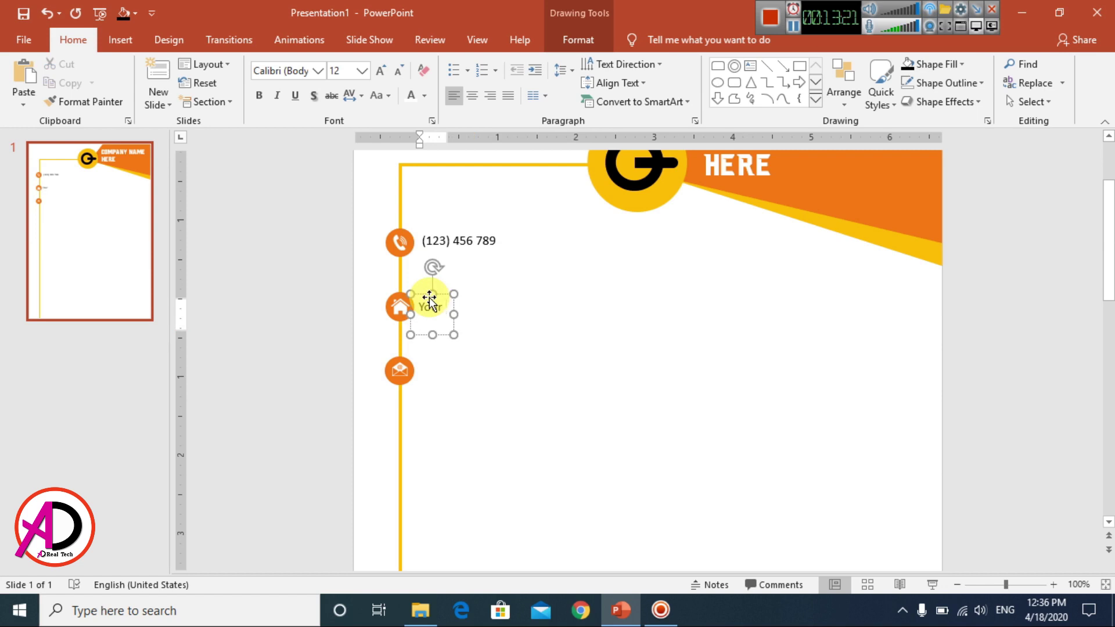
pyautogui.write(' ho')
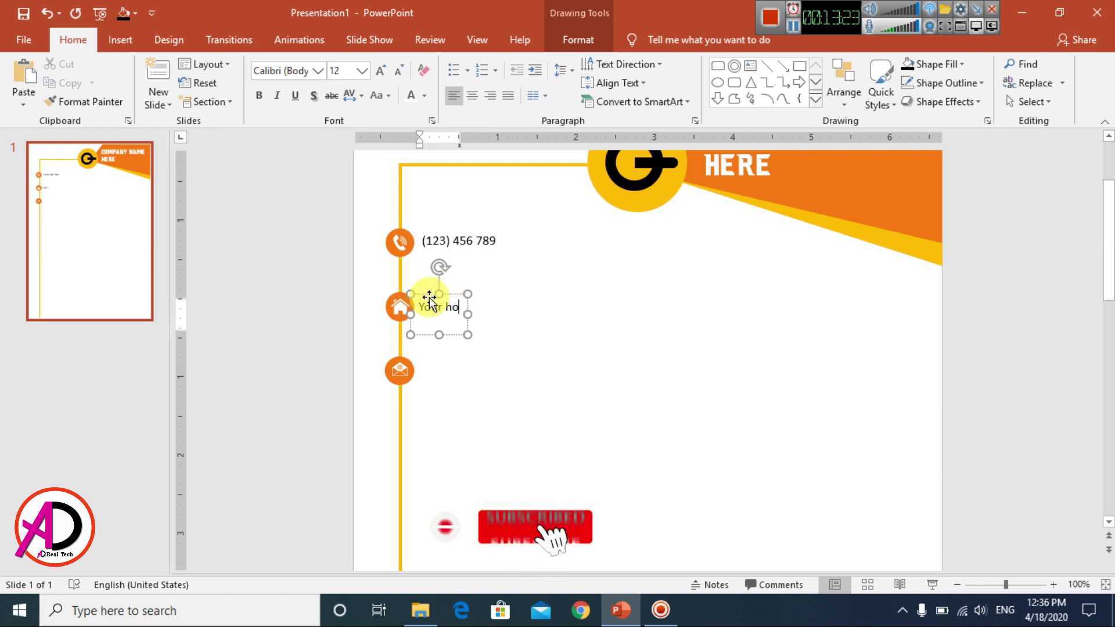
pyautogui.write('me addre')
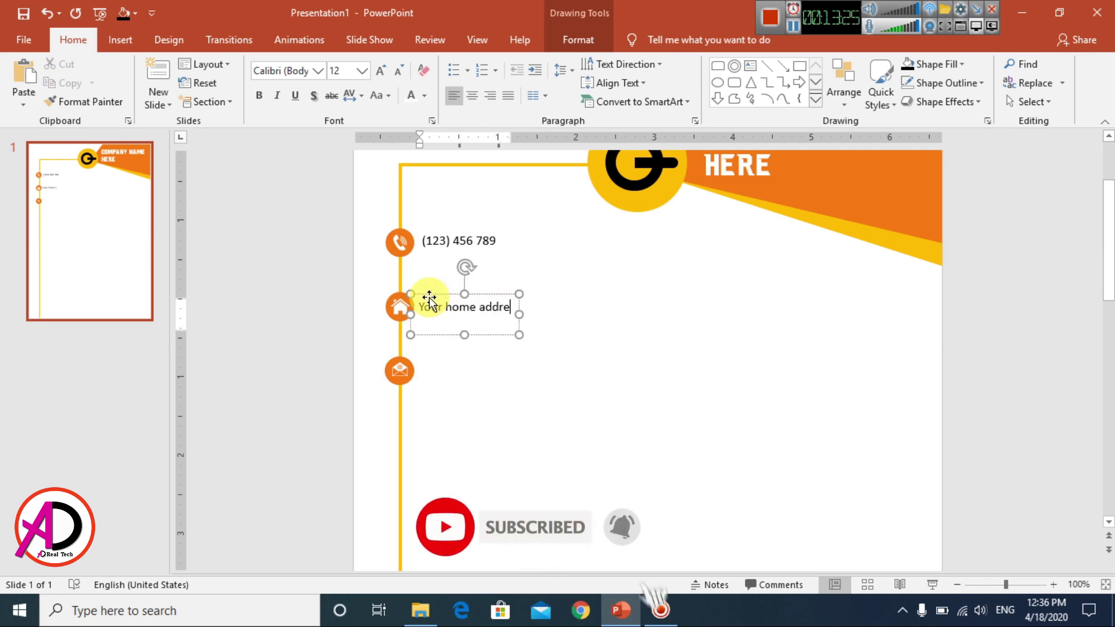
pyautogui.write('ss or comp')
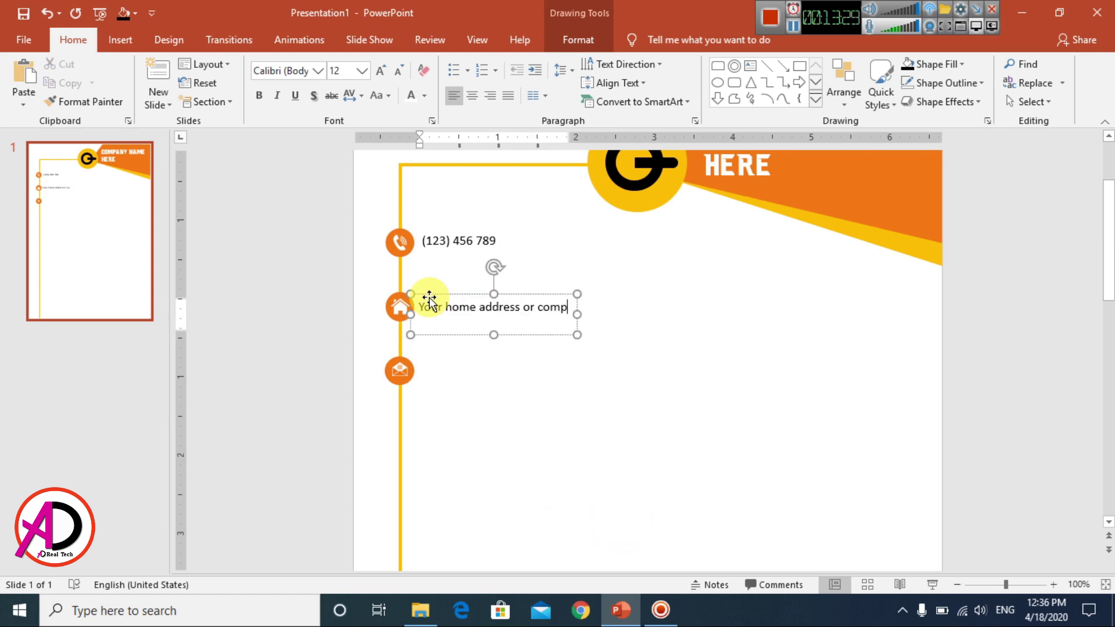
pyautogui.write('any addres')
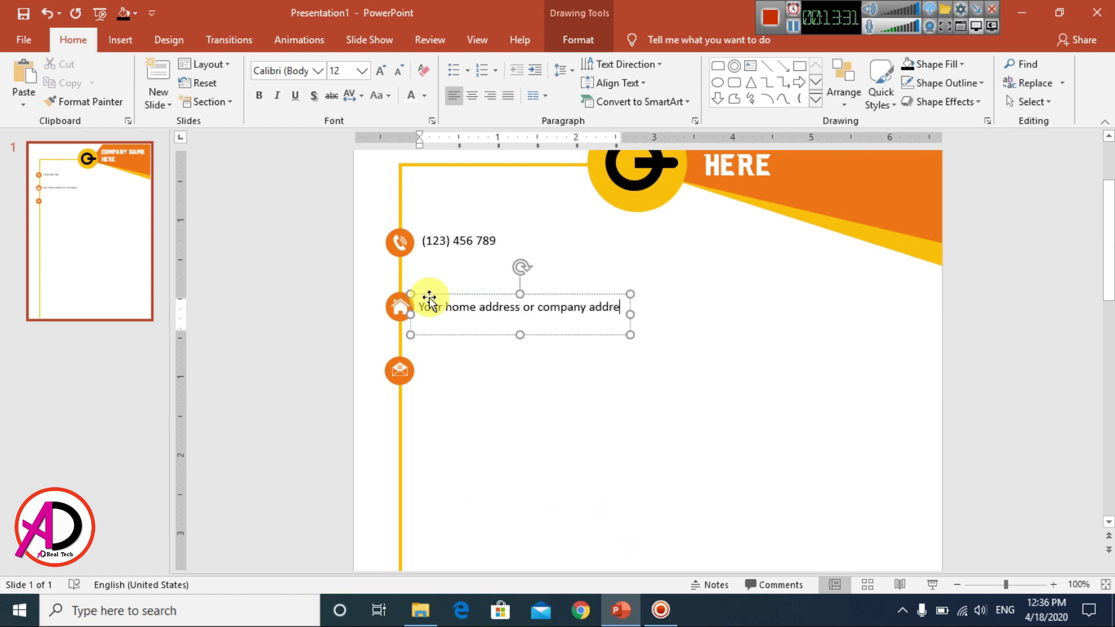
pyautogui.write('s ')
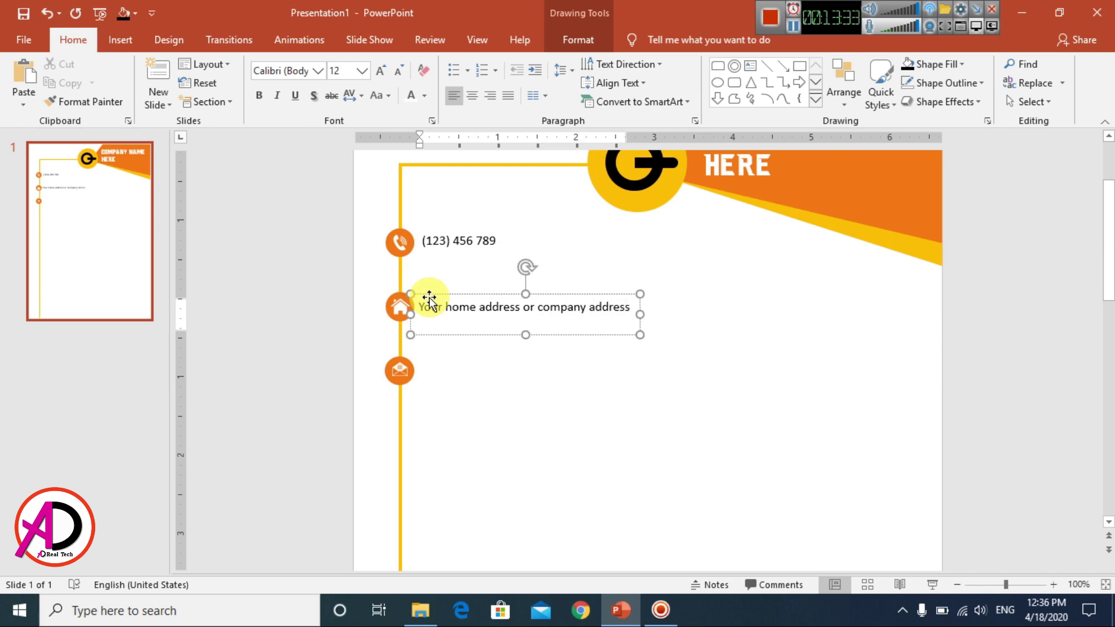
pyautogui.write('he')
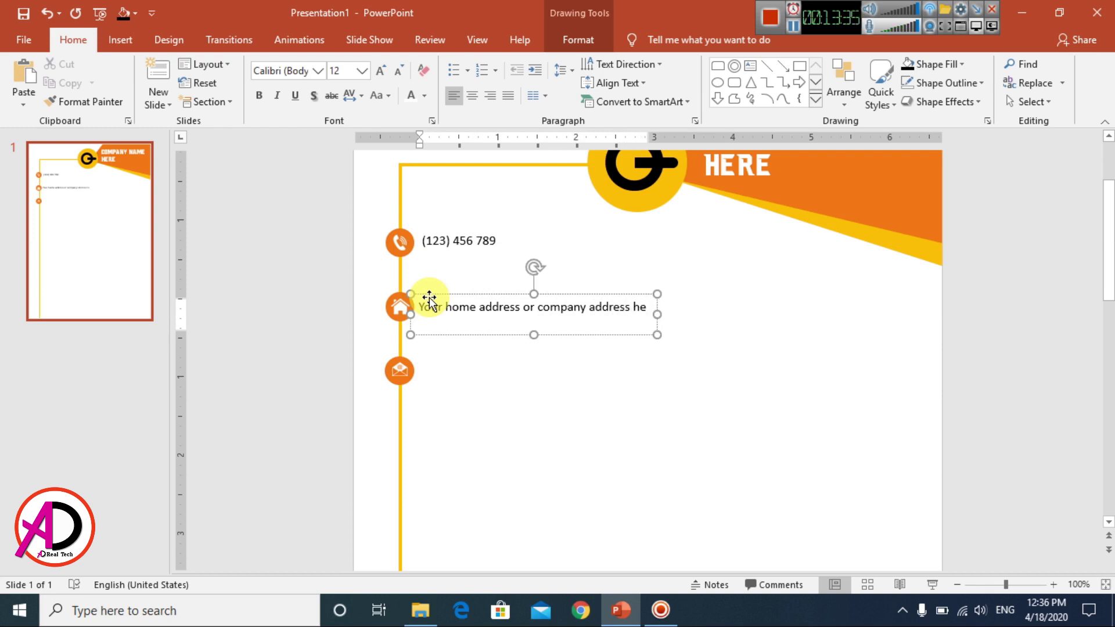
pyautogui.write('e')
pyautogui.press('BackSpace')
pyautogui.write('re')
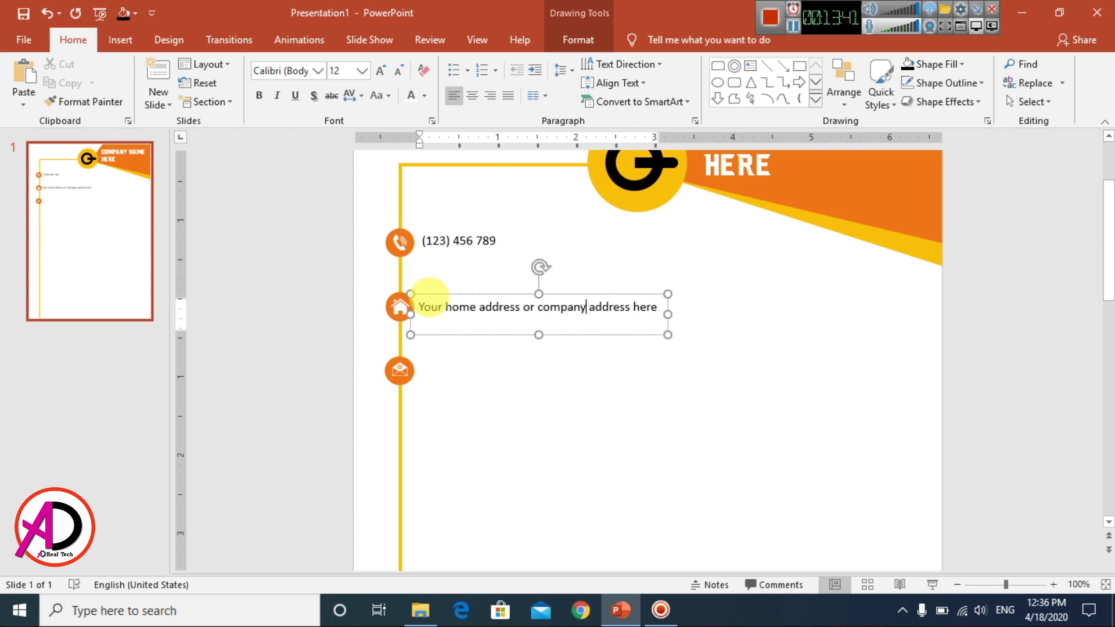
pyautogui.click(411, 294)
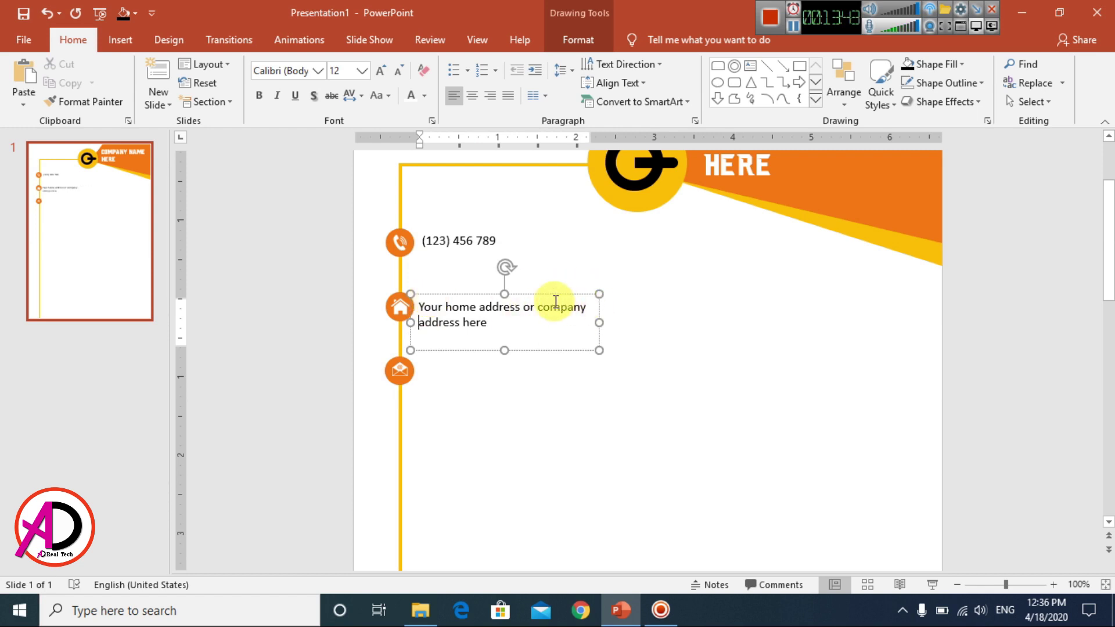
pyautogui.moveTo(551, 294); pyautogui.dragTo(575, 348)
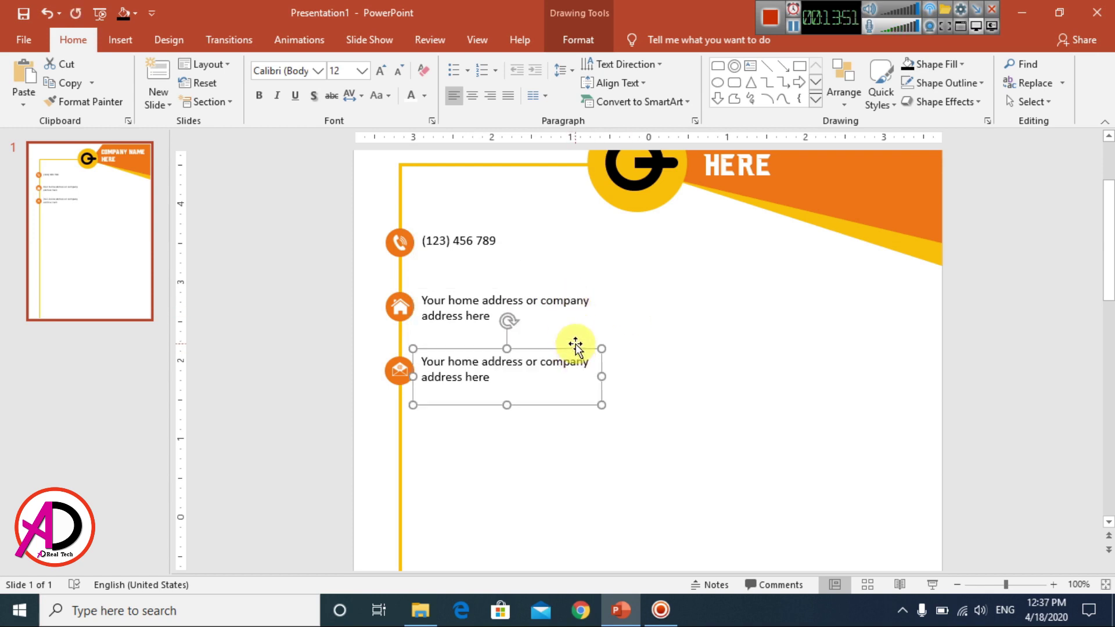
# - Change the email-row copy to read 'Your company Email address type her'
pyautogui.moveTo(500, 368); pyautogui.dragTo(381, 353)
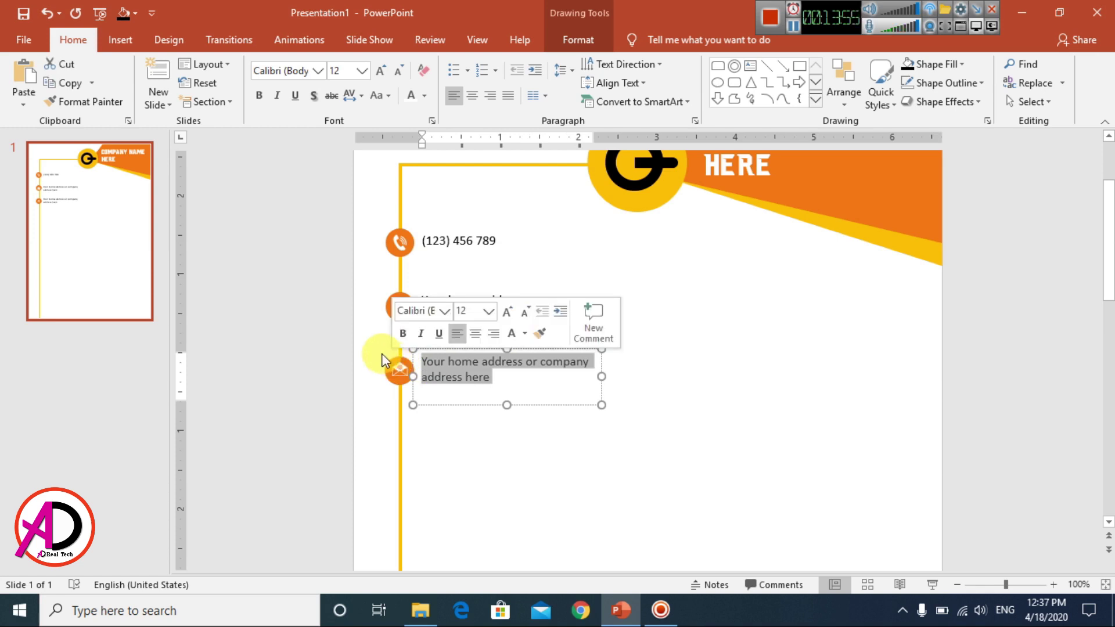
pyautogui.press('Right')
pyautogui.press('Left')
pyautogui.hotkey('ctrl', 'shift', 'Left')
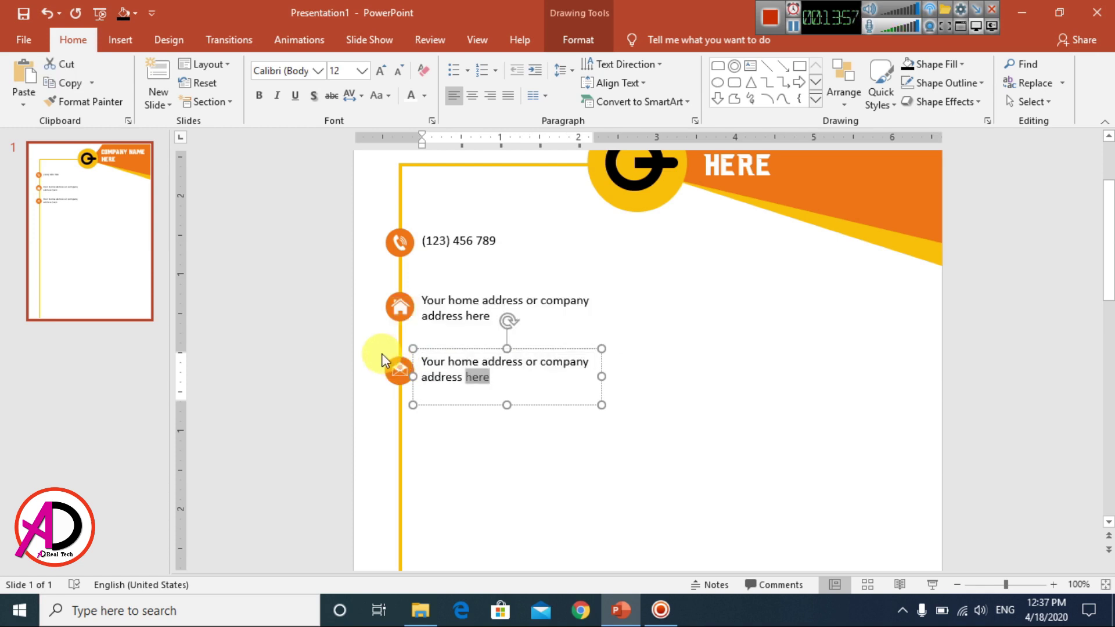
pyautogui.hotkey('ctrl', 'shift', 'Left')
pyautogui.hotkey('ctrl', 'shift', 'Left')
pyautogui.hotkey('ctrl', 'shift', 'Left')
pyautogui.hotkey('ctrl', 'shift', 'Left')
pyautogui.hotkey('ctrl', 'shift', 'Left')
pyautogui.hotkey('ctrl', 'shift', 'Left')
pyautogui.hotkey('ctrl', 'shift', 'Right')
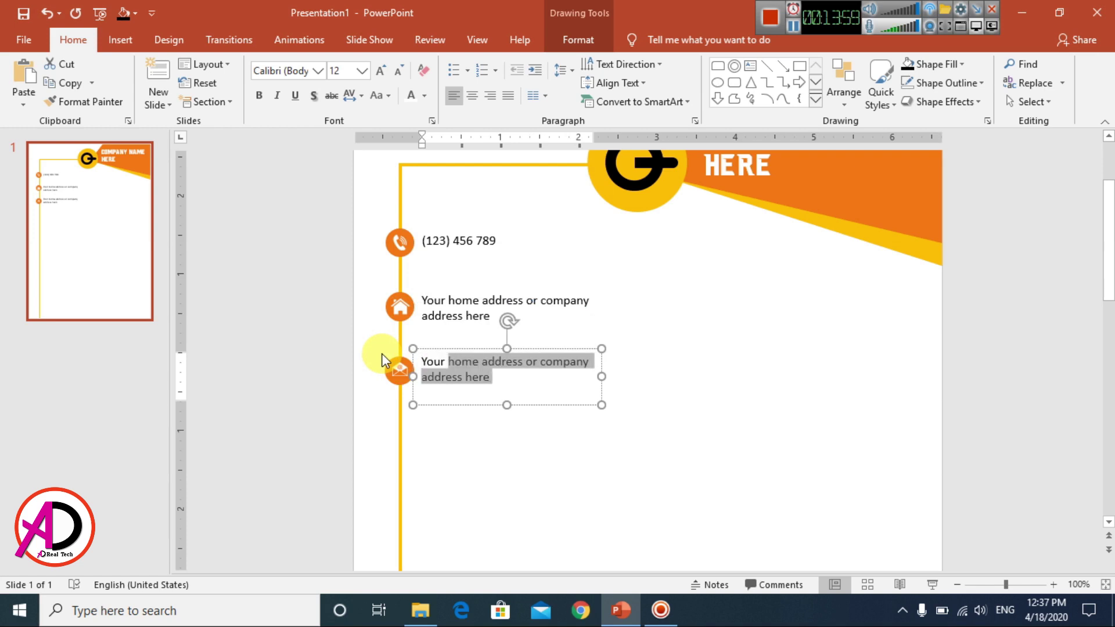
pyautogui.write('company ')
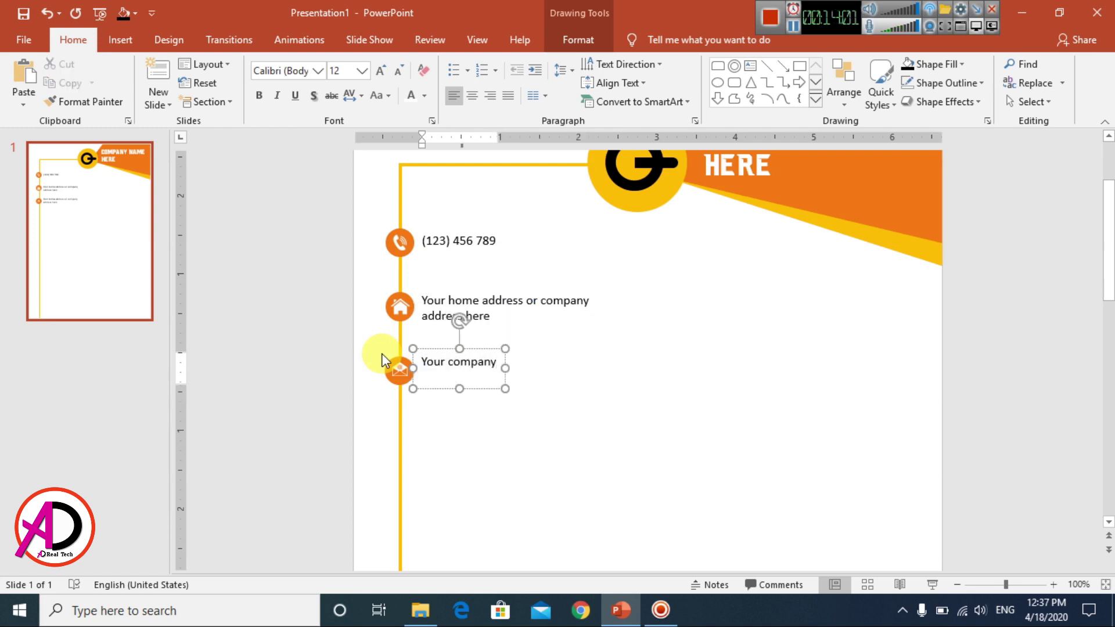
pyautogui.write('Em')
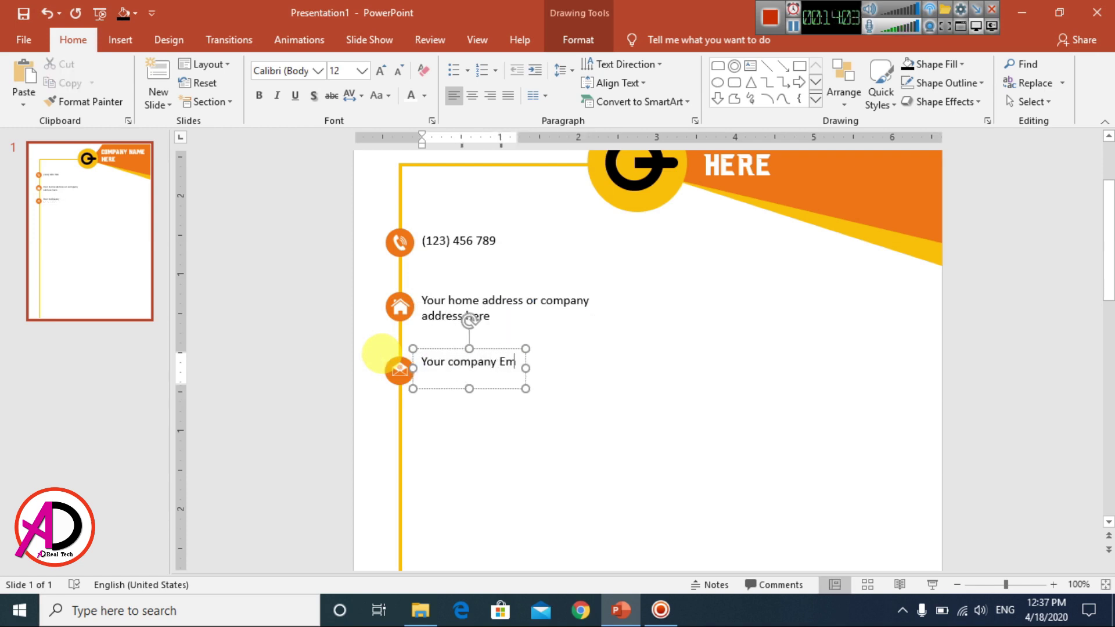
pyautogui.write('ail A')
pyautogui.press('BackSpace')
pyautogui.write('address ')
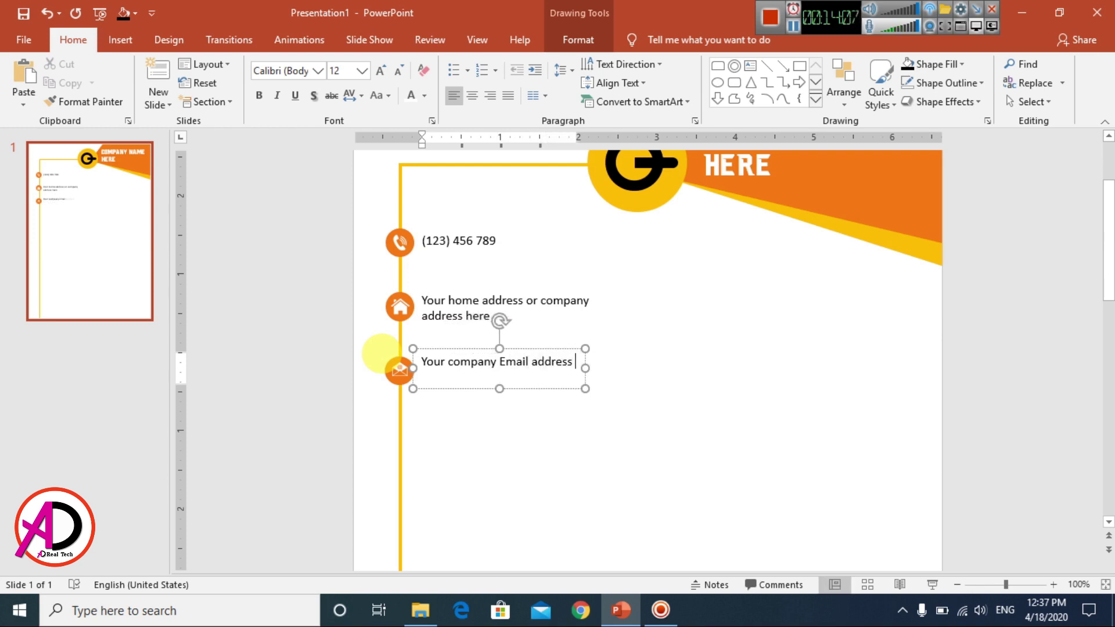
pyautogui.write('type her')
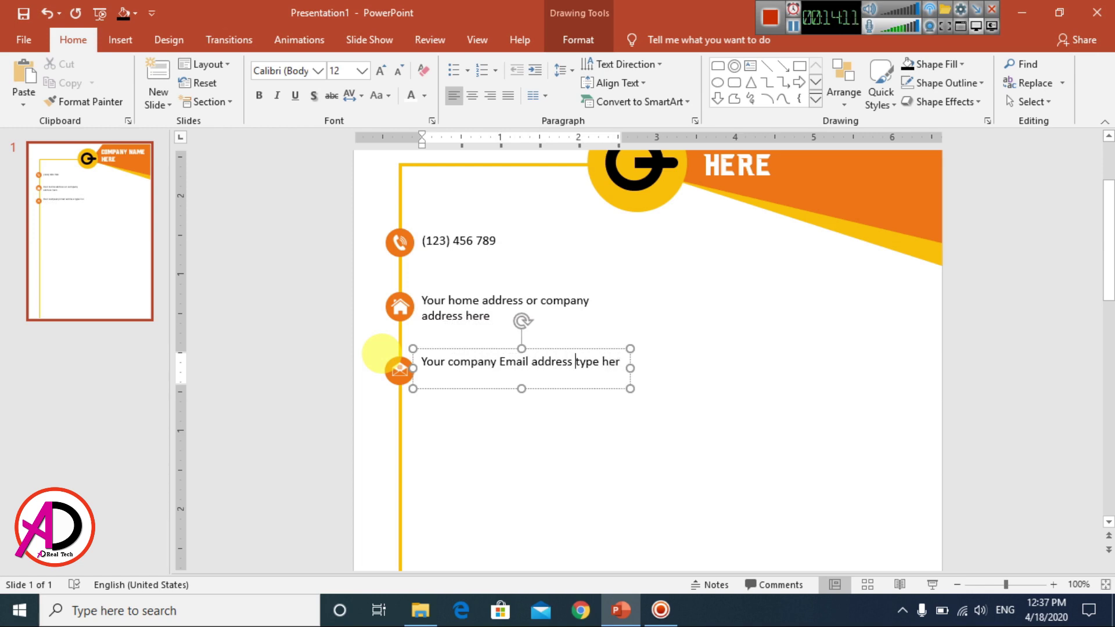
pyautogui.click(744, 362)
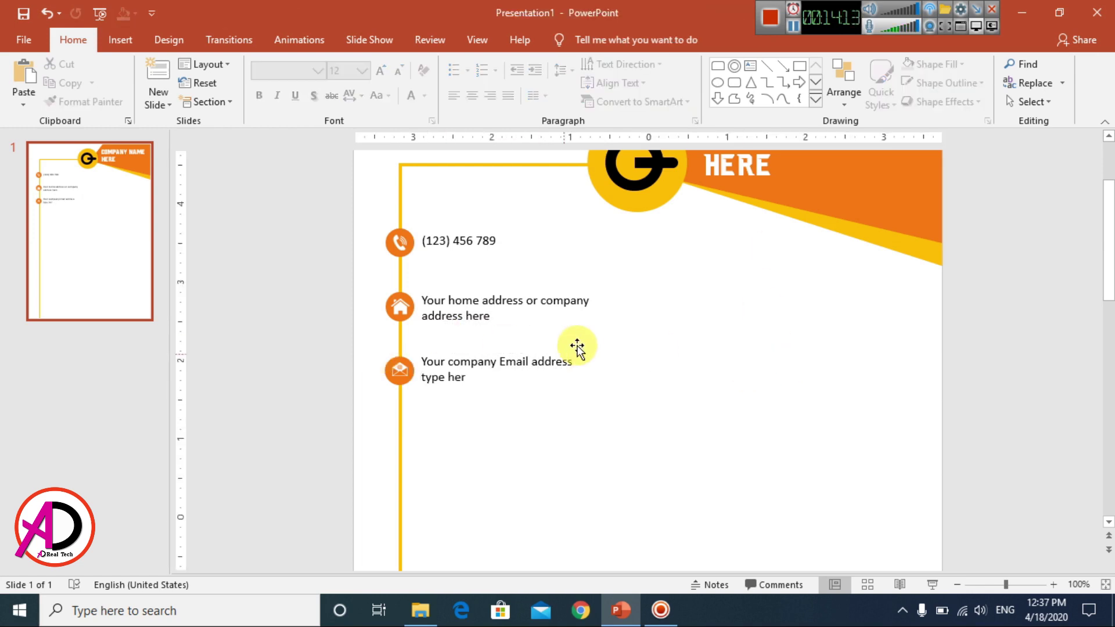
pyautogui.click(413, 302)
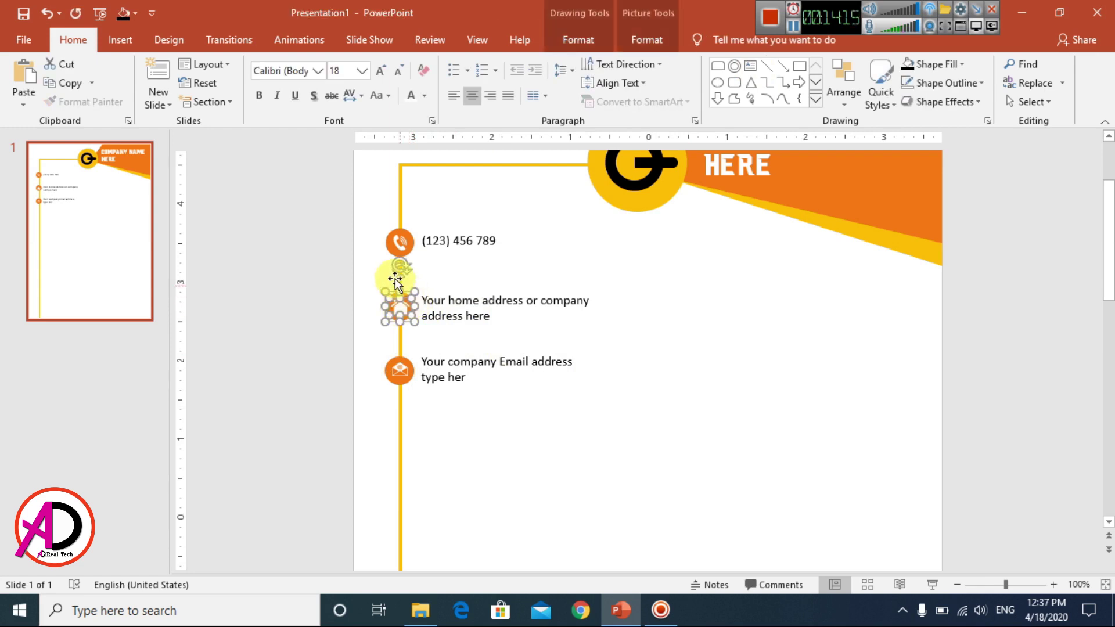
# - Nudge the home and email icons up closer to the phone row
pyautogui.press('Escape')
pyautogui.moveTo(429, 322)
pyautogui.mouseDown()
pyautogui.moveTo(411, 393)
pyautogui.moveTo(432, 406)
pyautogui.mouseUp()
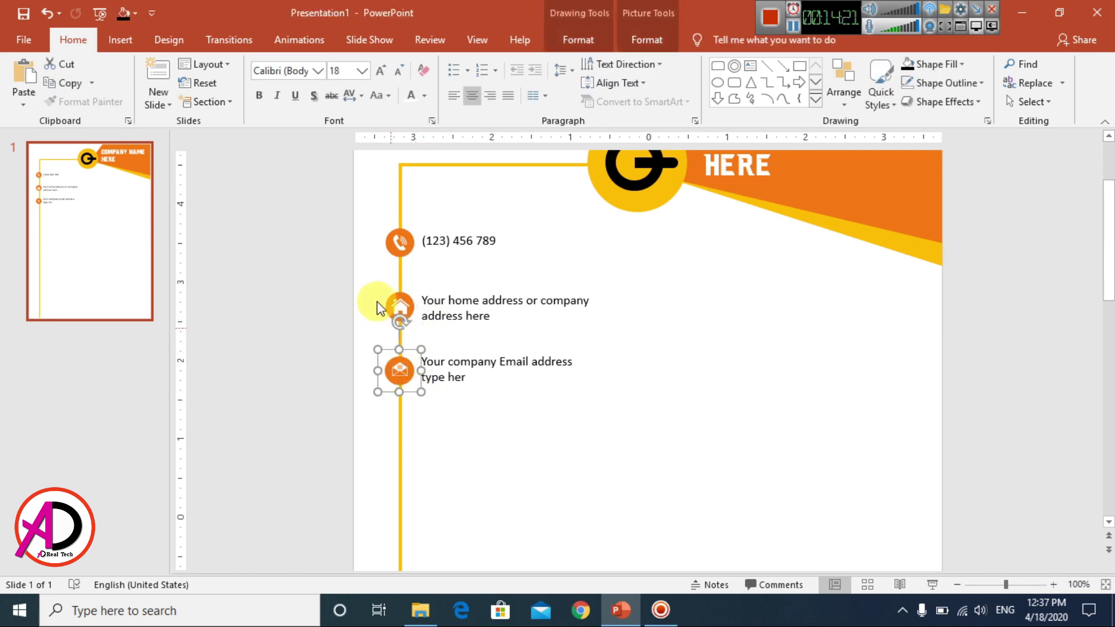
pyautogui.moveTo(368, 220); pyautogui.dragTo(439, 274)
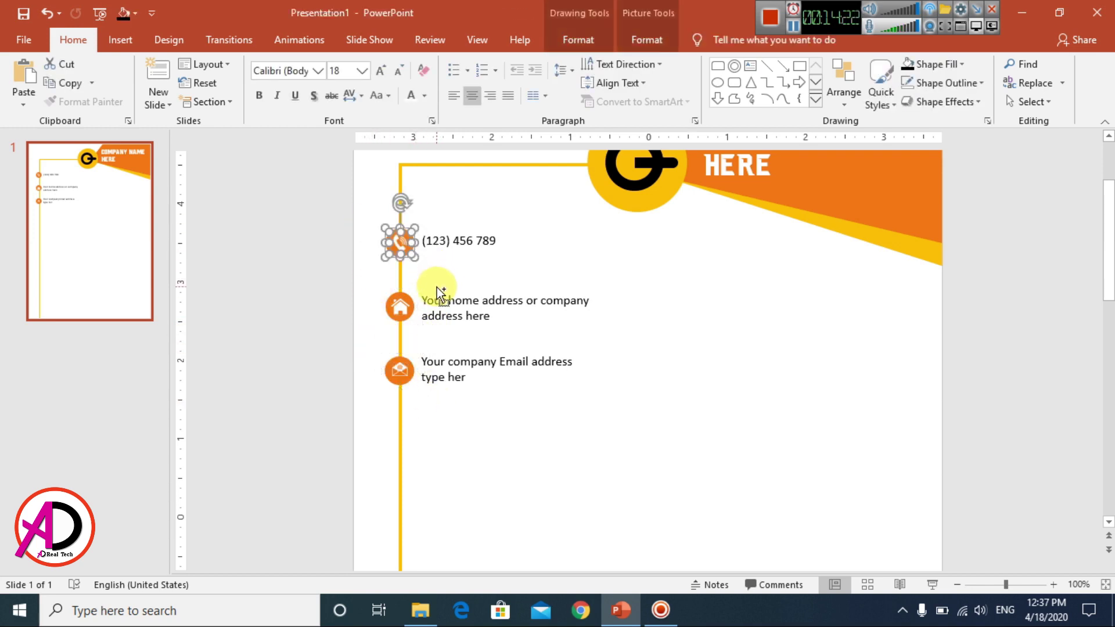
pyautogui.click(403, 306)
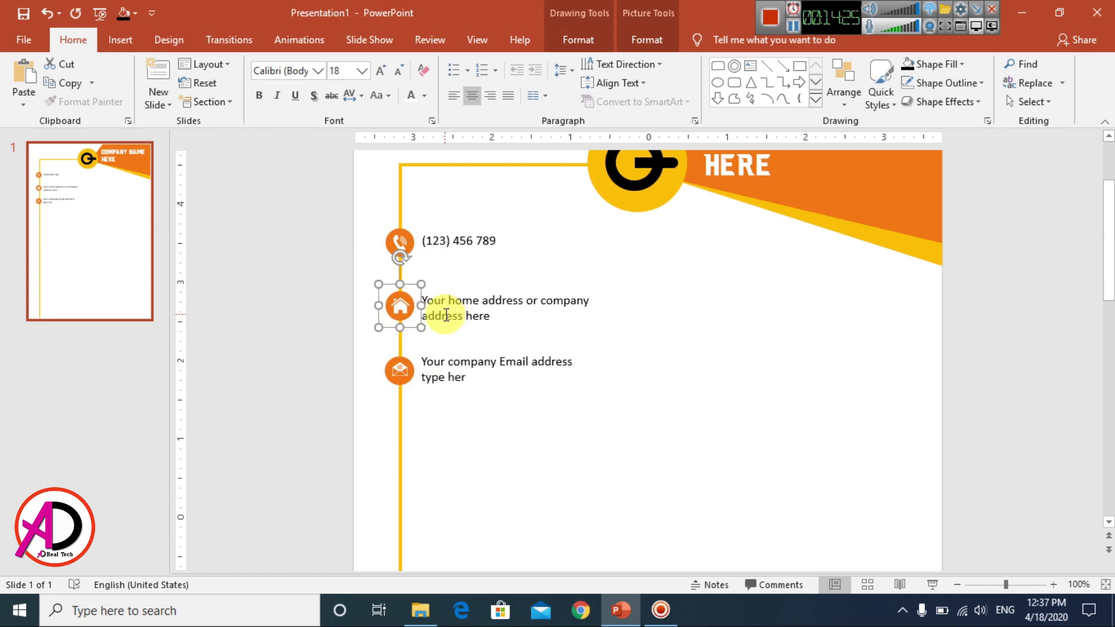
pyautogui.press('Up')
pyautogui.press('Up')
pyautogui.press('Up')
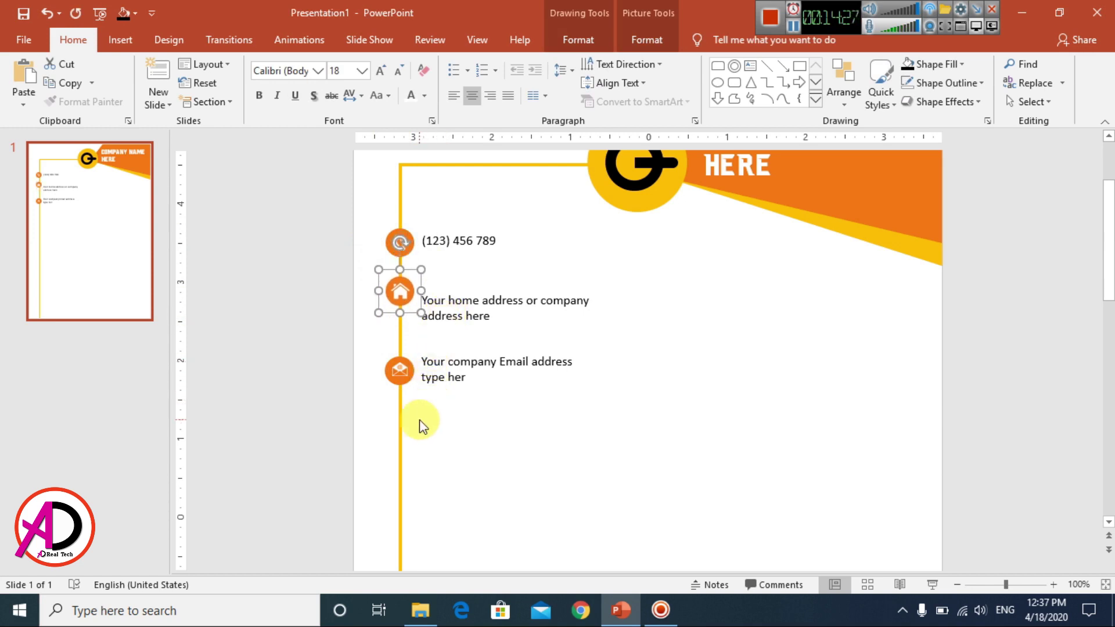
pyautogui.click(406, 383)
pyautogui.press('Up')
pyautogui.press('Up')
pyautogui.press('Up')
pyautogui.press('Up')
pyautogui.press('Up')
pyautogui.press('Up')
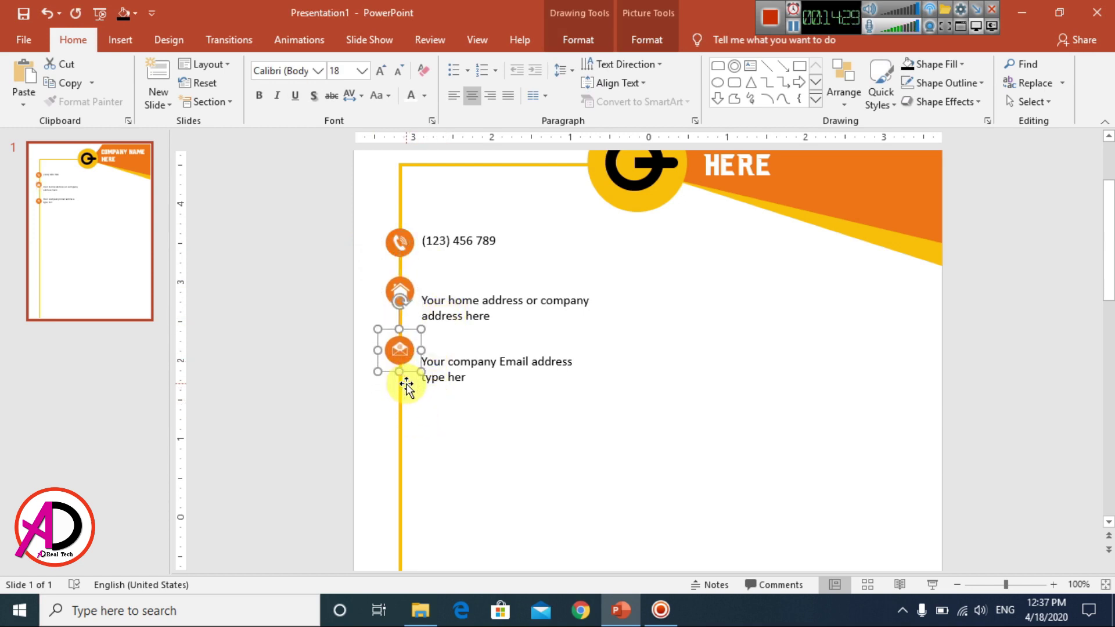
pyautogui.press('Up')
pyautogui.press('Up')
pyautogui.press('Up')
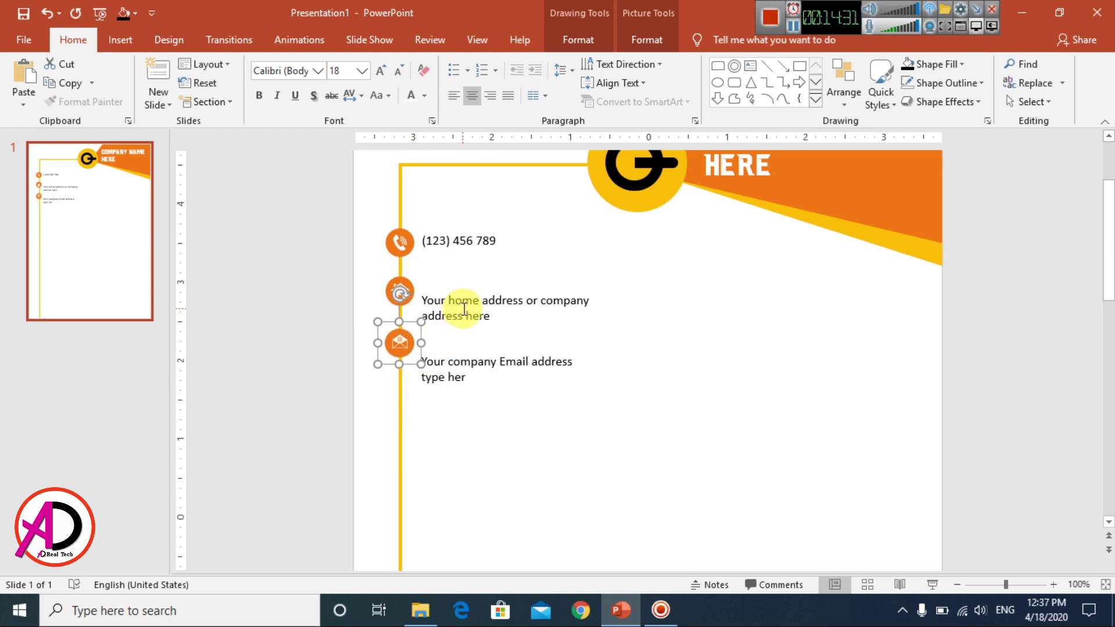
# - Move the address and email text boxes up to line up with their icons
pyautogui.click(467, 301)
pyautogui.moveTo(473, 290); pyautogui.dragTo(479, 271)
pyautogui.moveTo(473, 348); pyautogui.dragTo(475, 318)
pyautogui.click(689, 350)
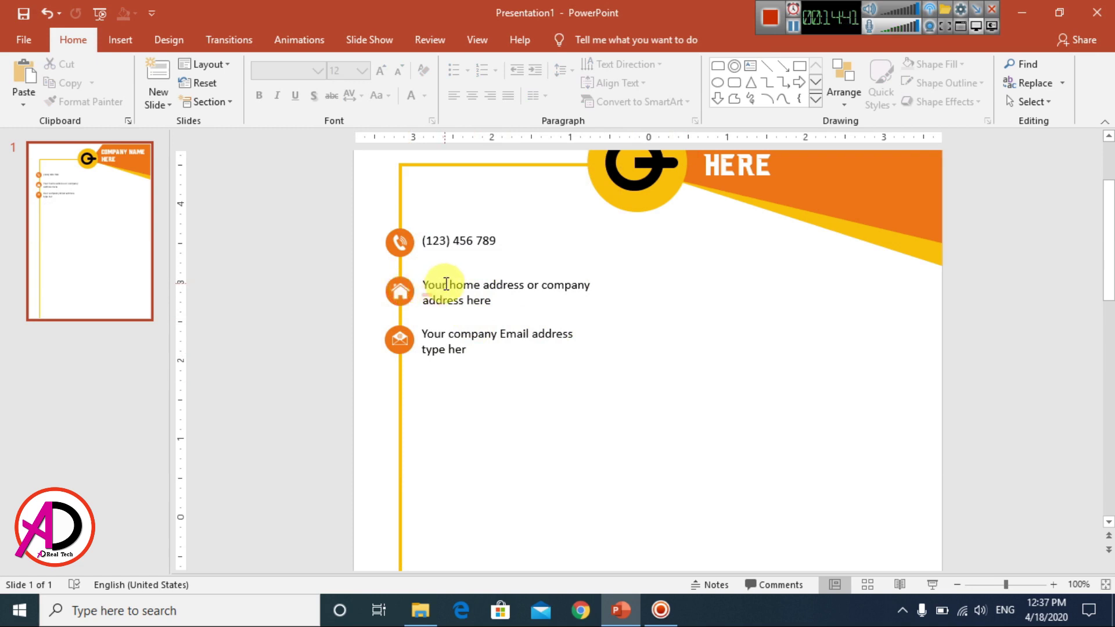
pyautogui.click(448, 243)
pyautogui.click(386, 243)
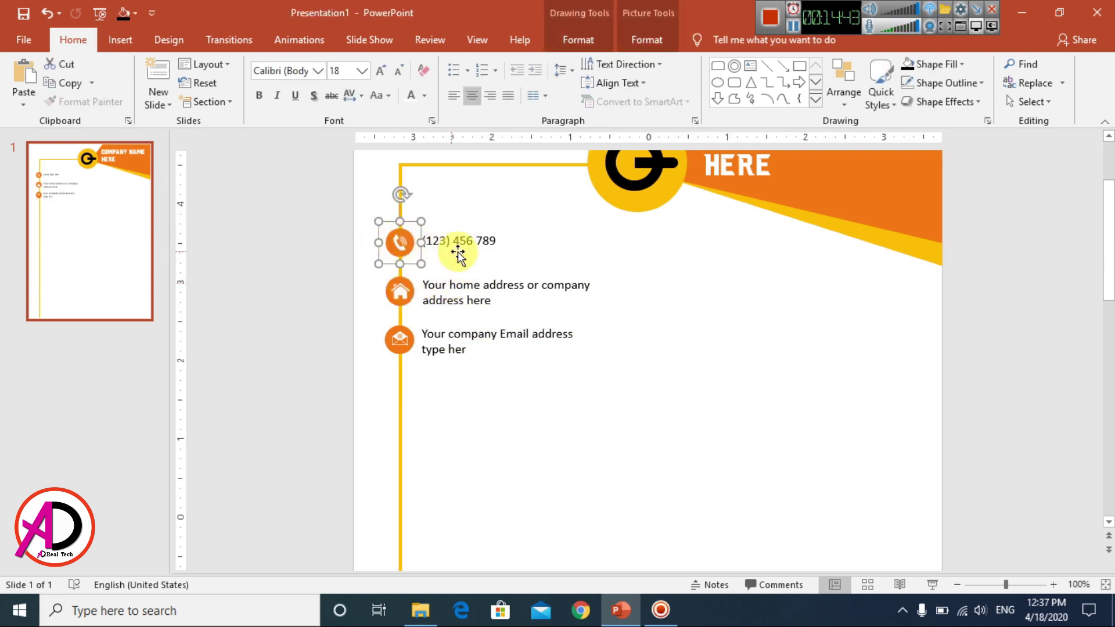
pyautogui.click(462, 229)
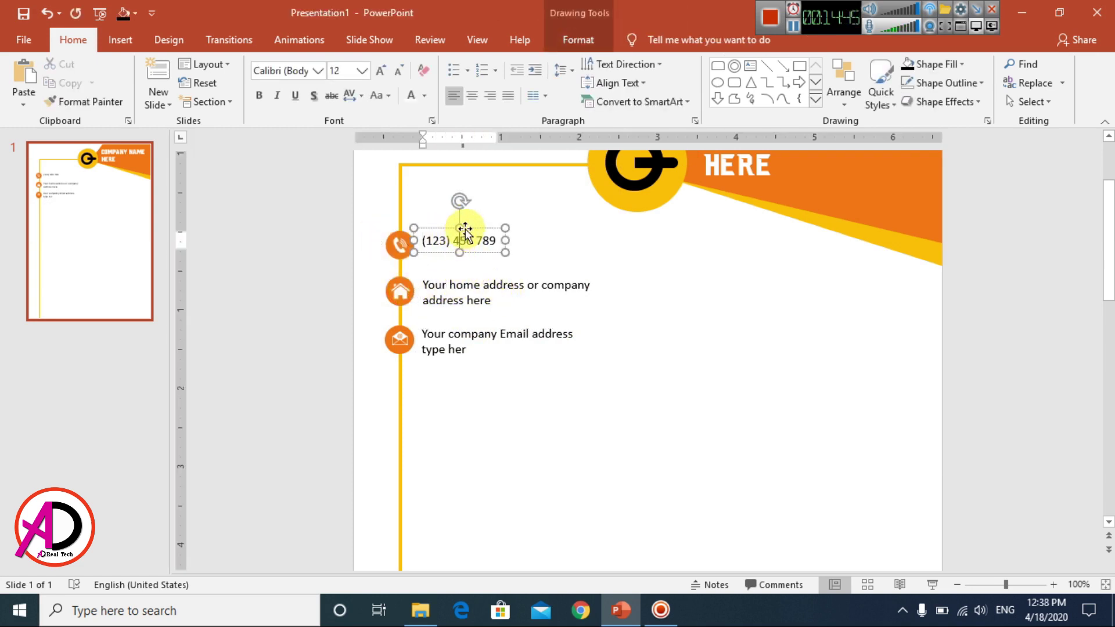
pyautogui.click(679, 348)
pyautogui.scroll(-9, 712, 441)
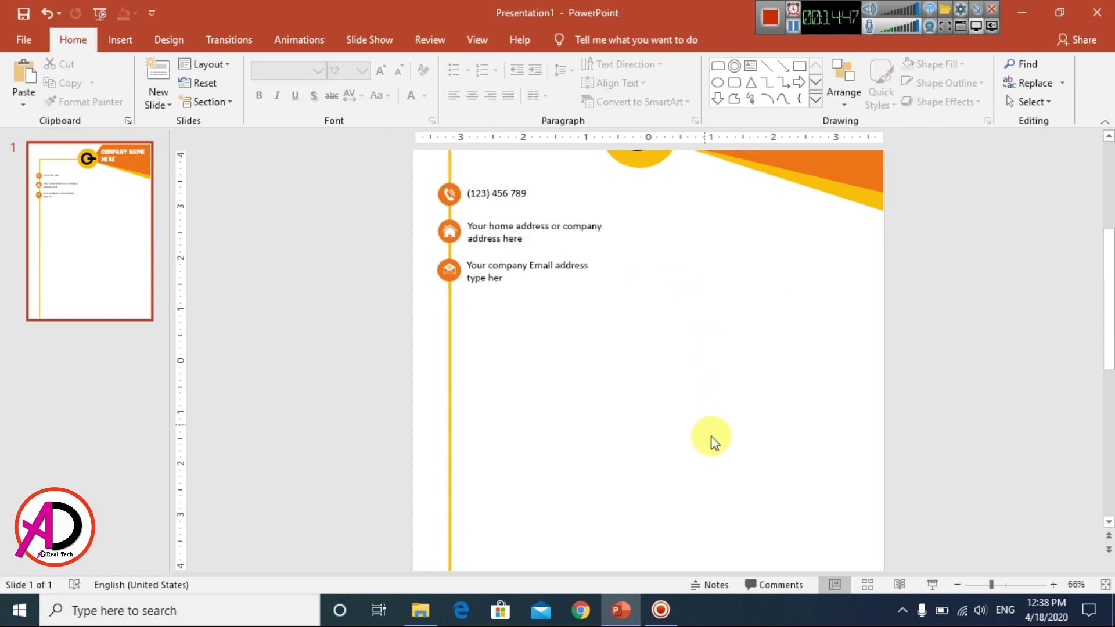
pyautogui.scroll(4, 716, 453)
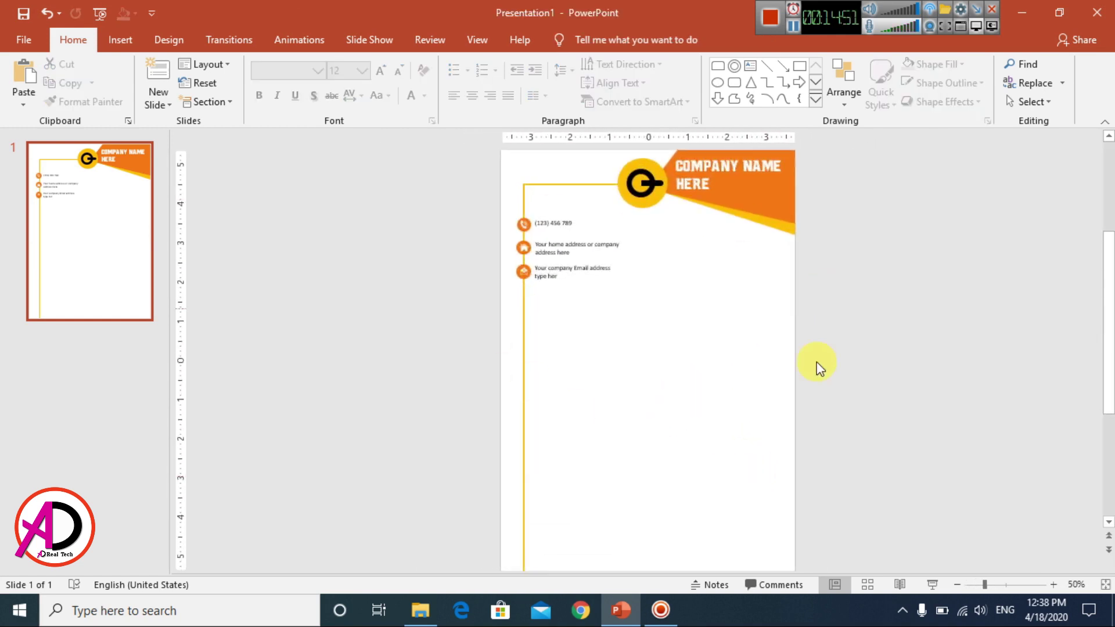
# - Enlarge the G logo and move it to the centre of the page
pyautogui.click(649, 185)
pyautogui.moveTo(666, 201); pyautogui.dragTo(754, 285)
pyautogui.moveTo(726, 360); pyautogui.dragTo(697, 383)
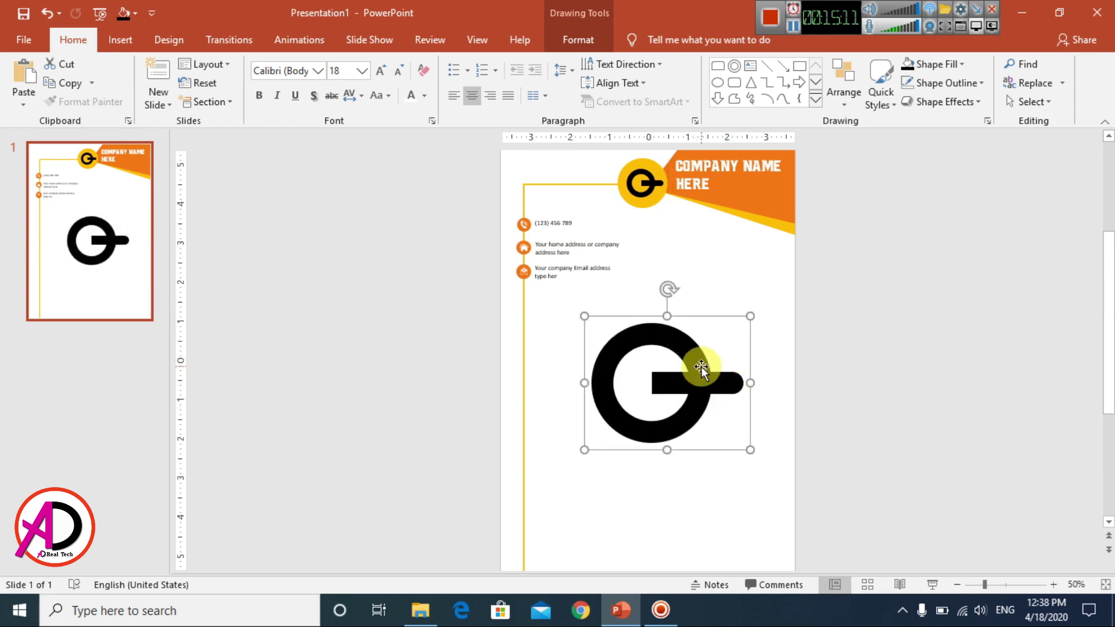
pyautogui.click(579, 38)
# - Set the central G logo's fill transparency to 90% and close the Format Shape pane
pyautogui.click(472, 120)
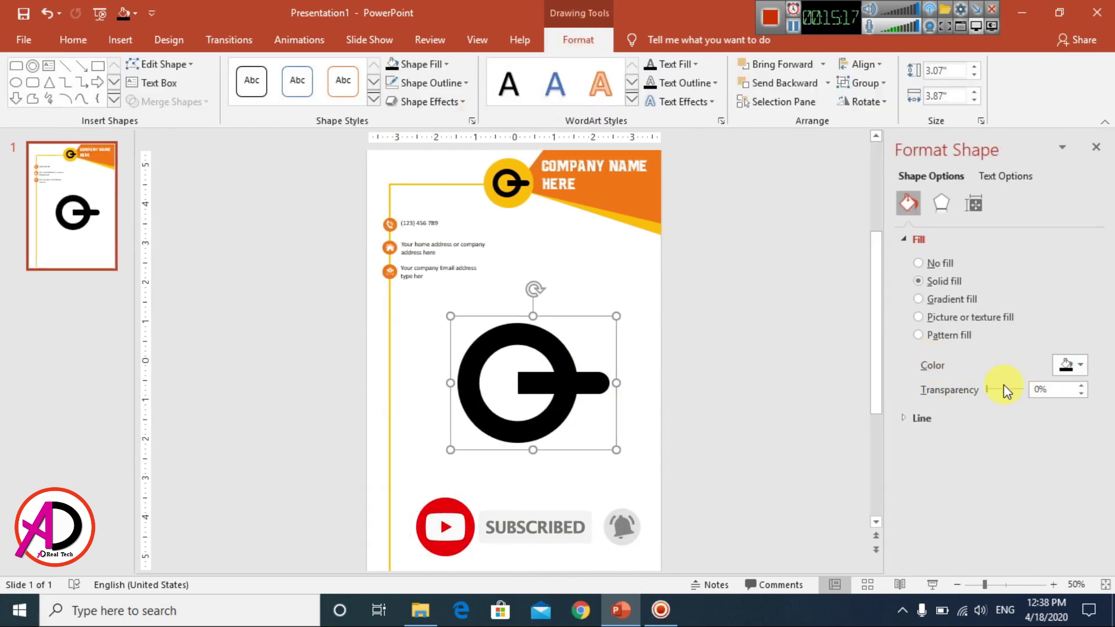
pyautogui.moveTo(987, 389); pyautogui.dragTo(1019, 389)
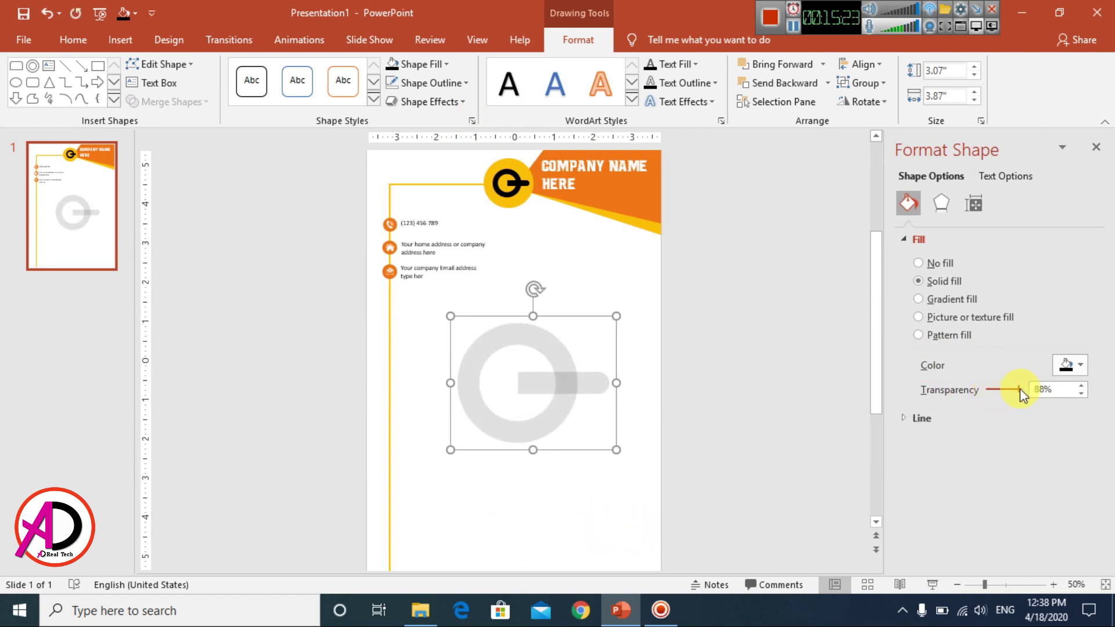
pyautogui.click(1096, 147)
pyautogui.click(851, 367)
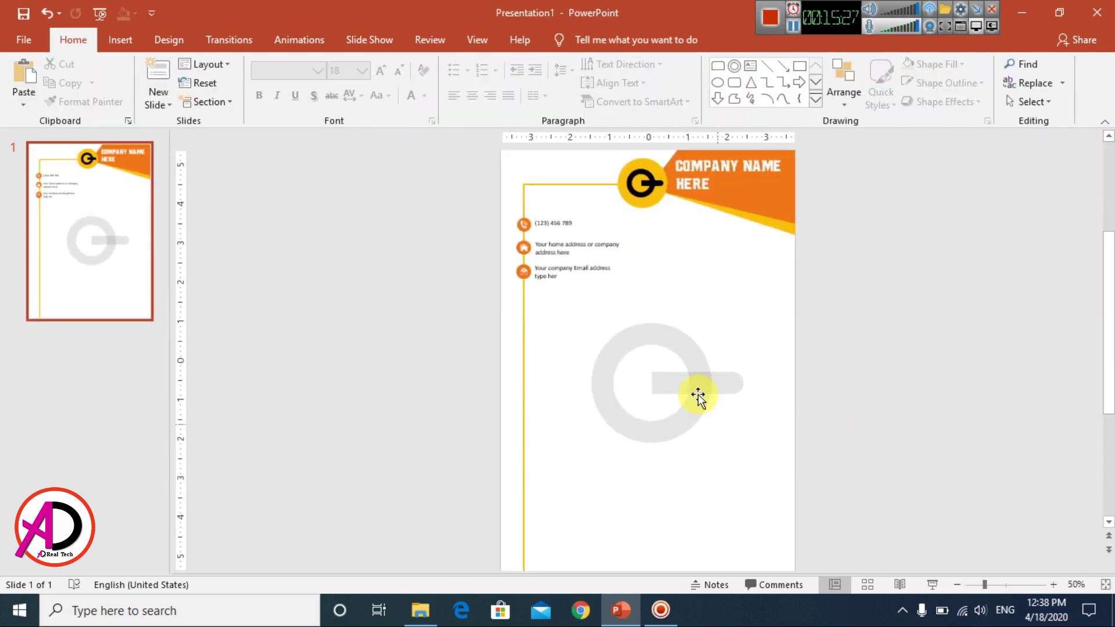